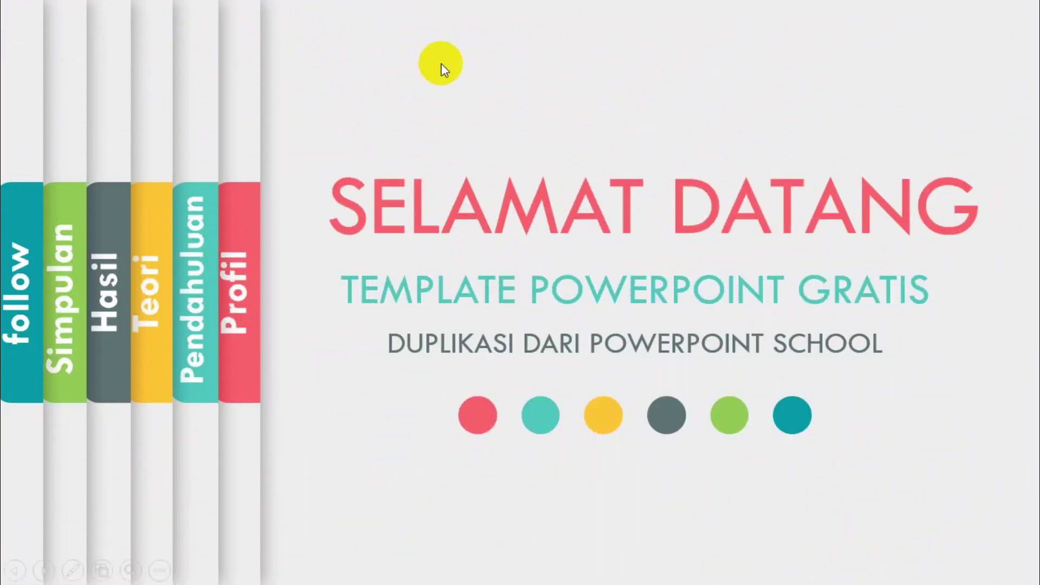
Step: Advance the finished example slideshow past the Profil slide to the Pendahuluan slide
left_click(441, 63)
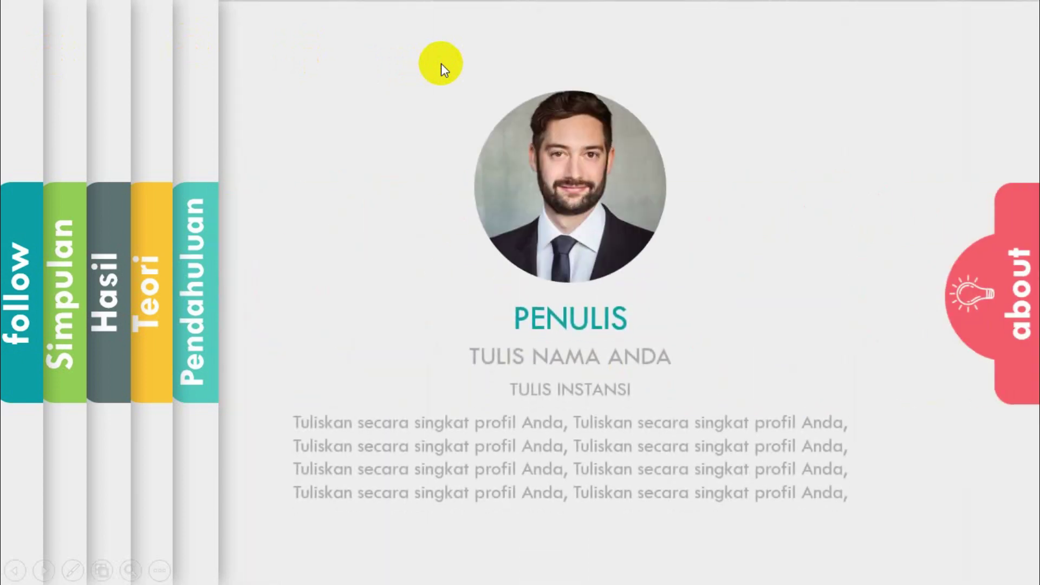
key("Right")
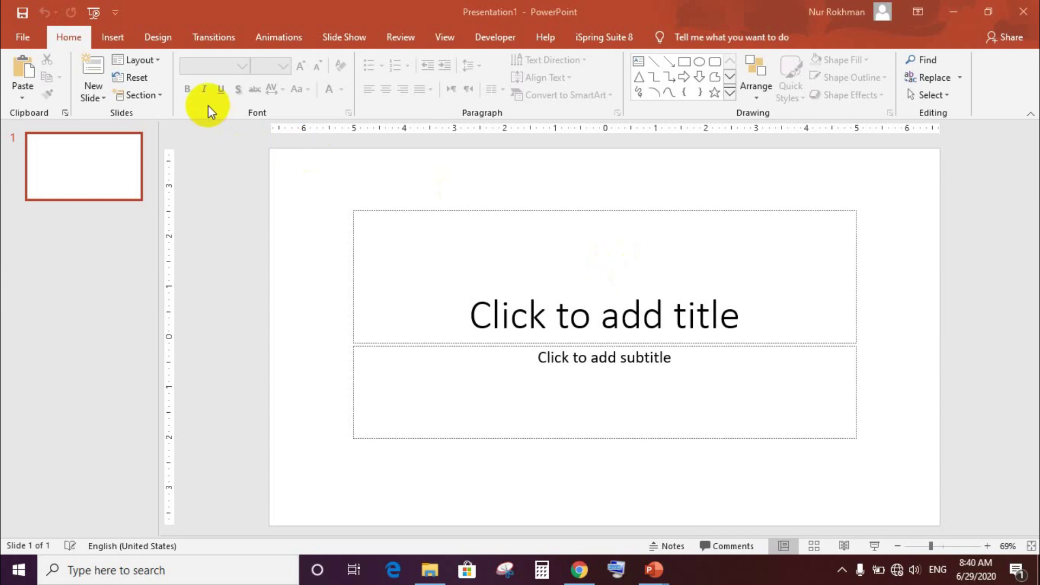
Step: Switch the first slide to the Blank layout, removing its title and subtitle placeholders
left_click(157, 61)
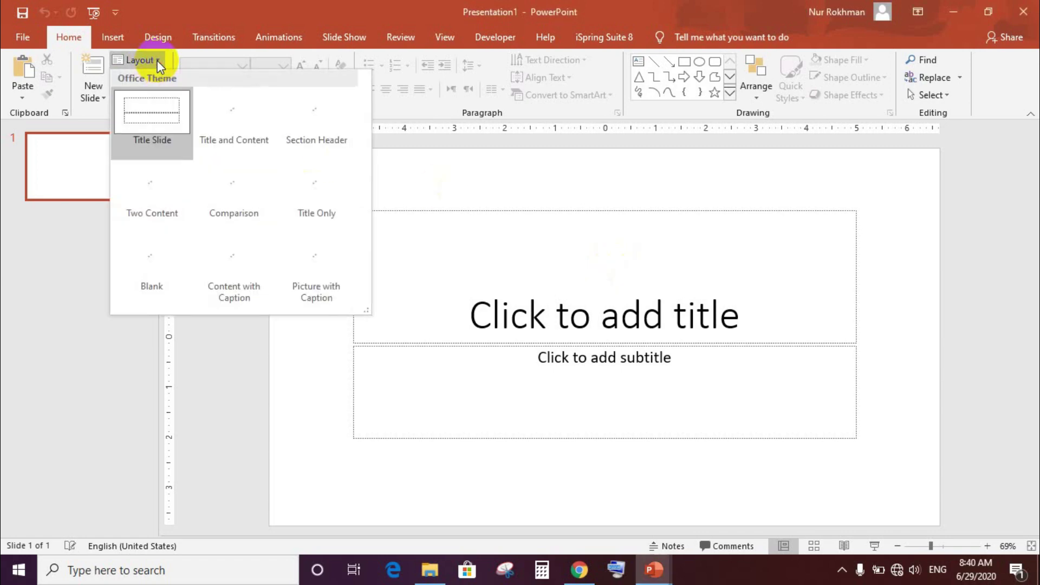
left_click(155, 261)
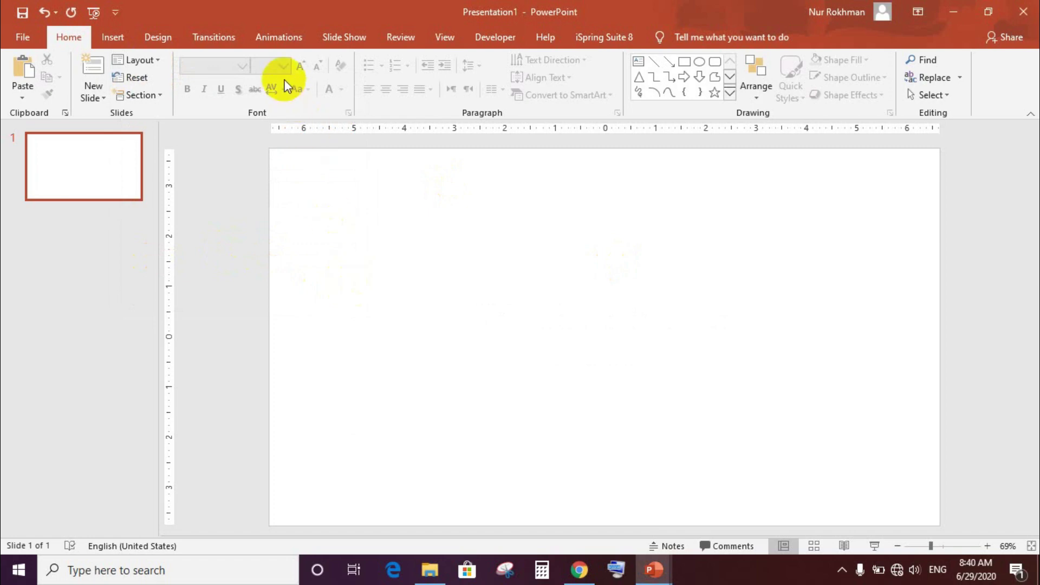
left_click(272, 37)
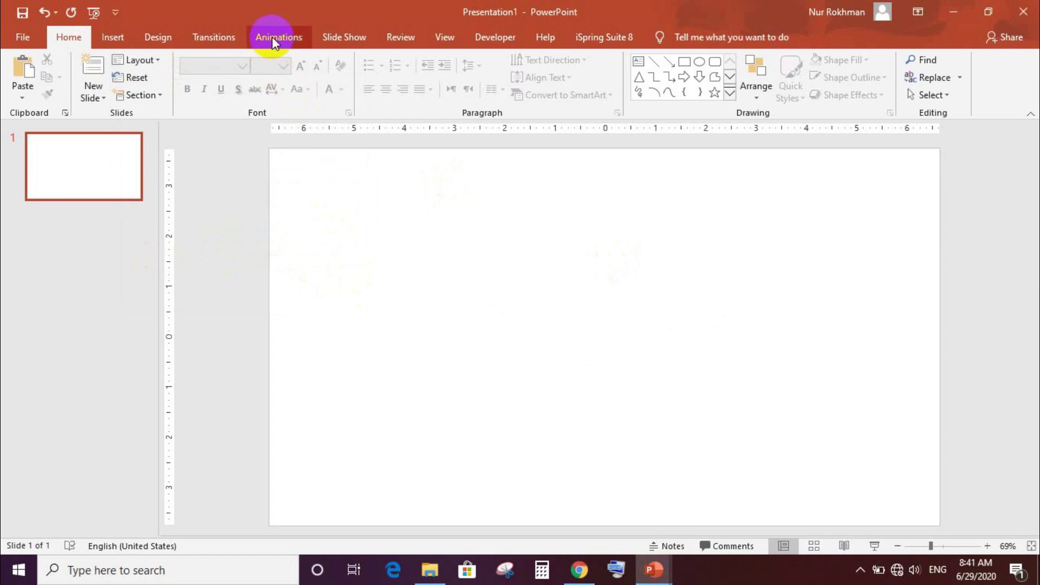
left_click(161, 37)
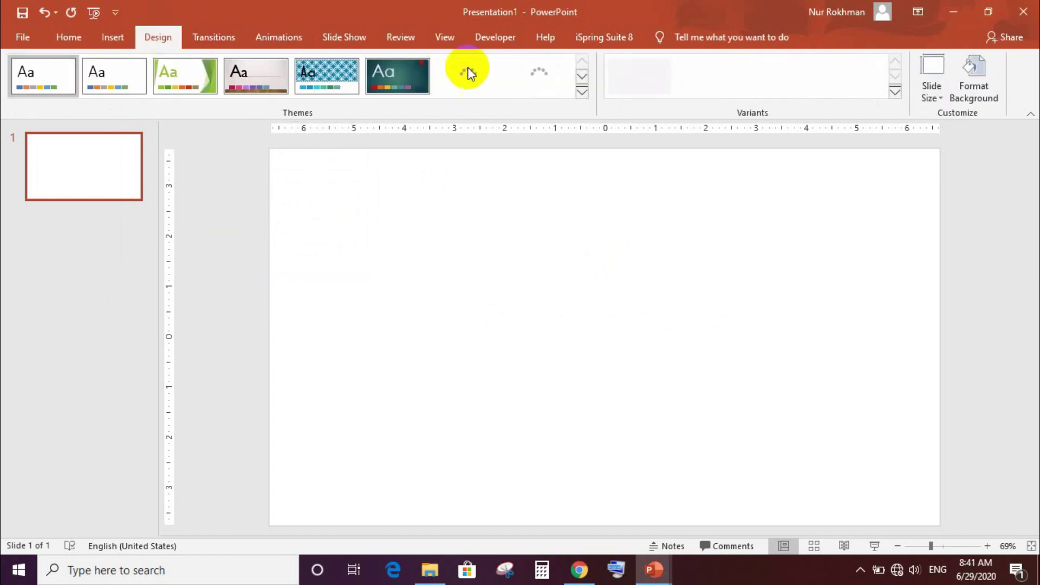
Step: Fill the slide background with solid Gray, Accent 3, Lighter 80%
left_click(972, 100)
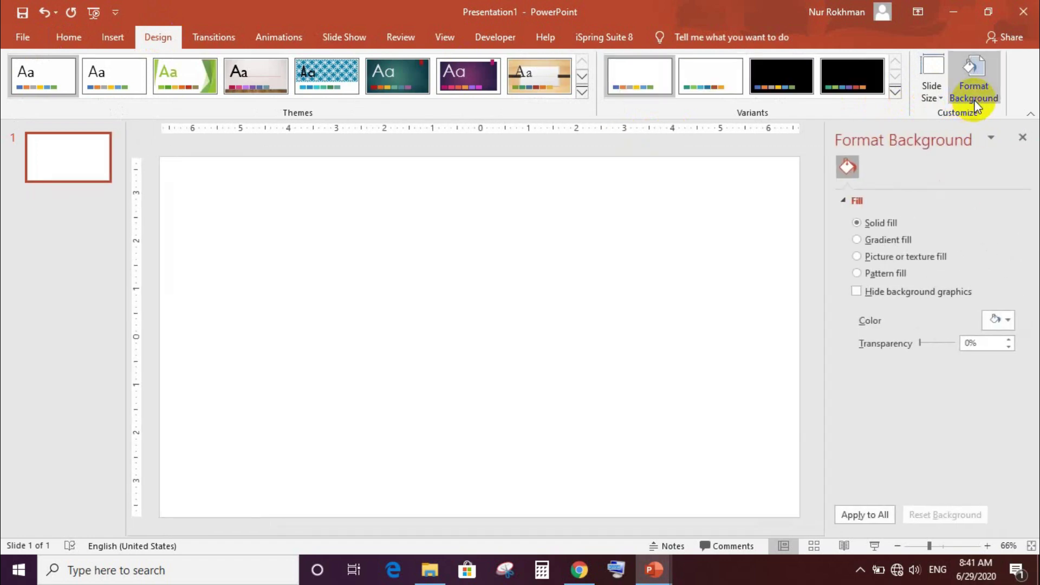
left_click(1005, 320)
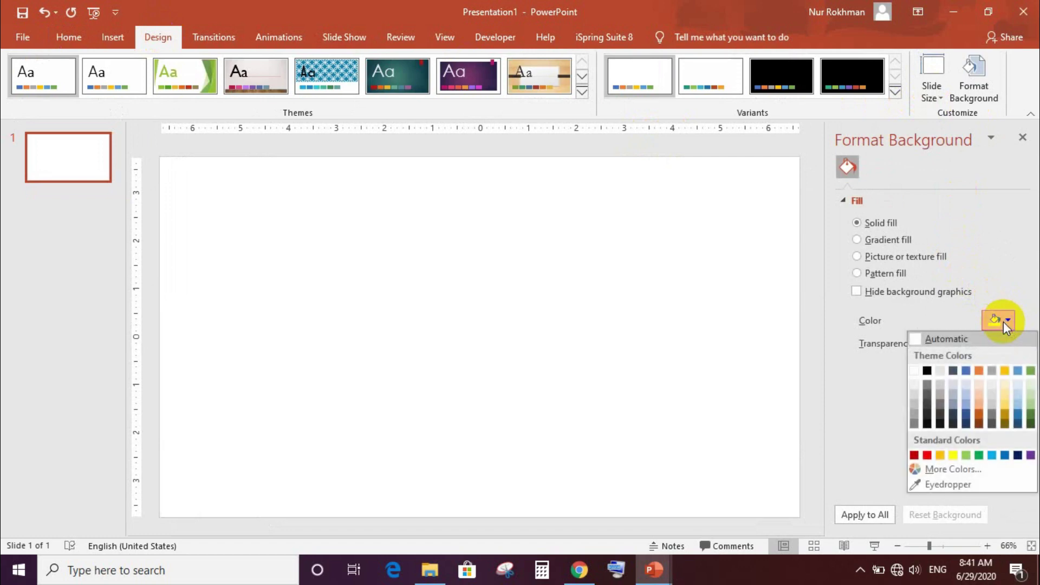
left_click(990, 386)
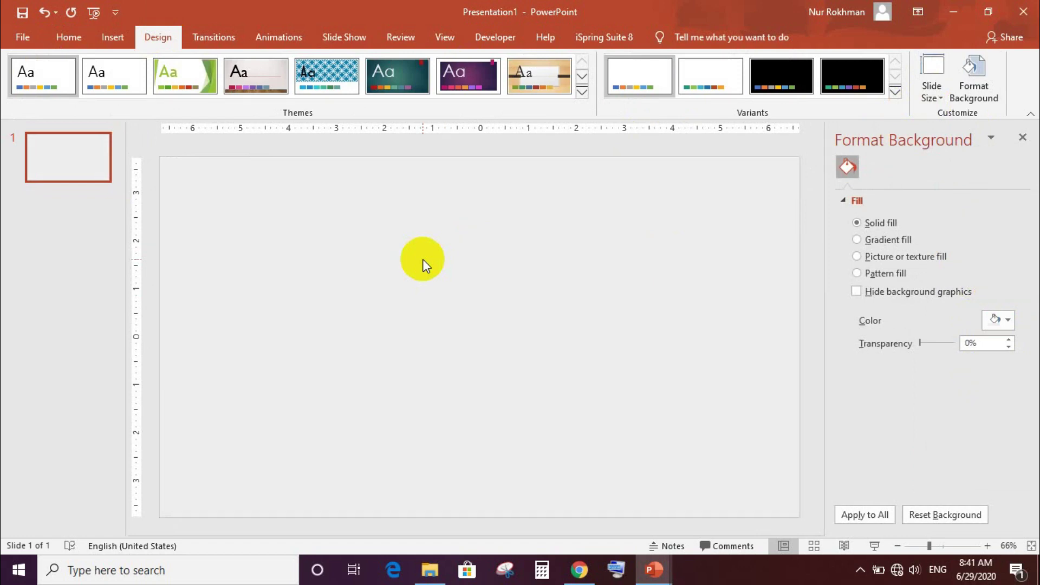
Step: Draw a rectangle spanning the entire slide
left_click(114, 38)
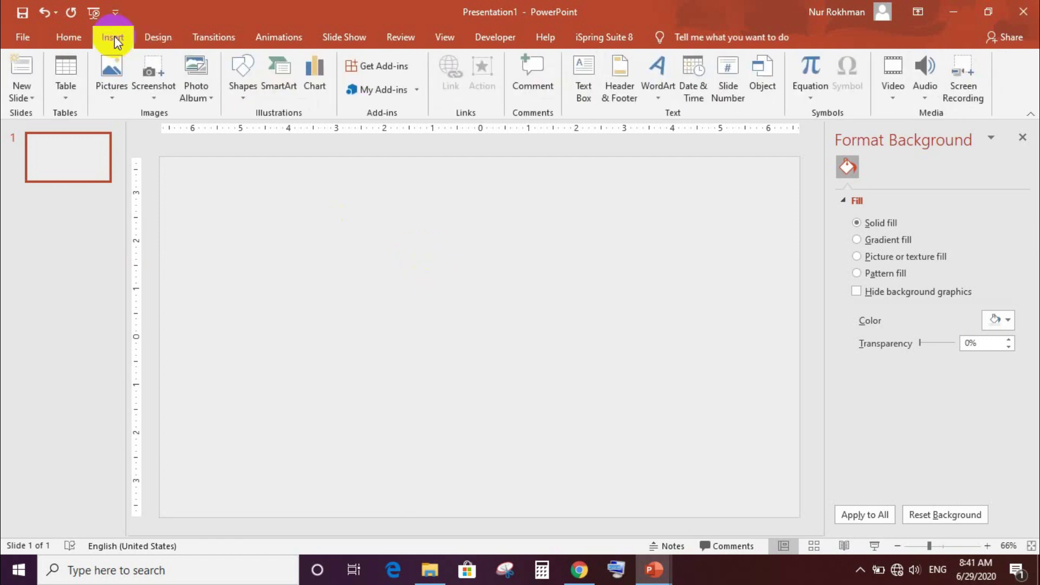
left_click(241, 100)
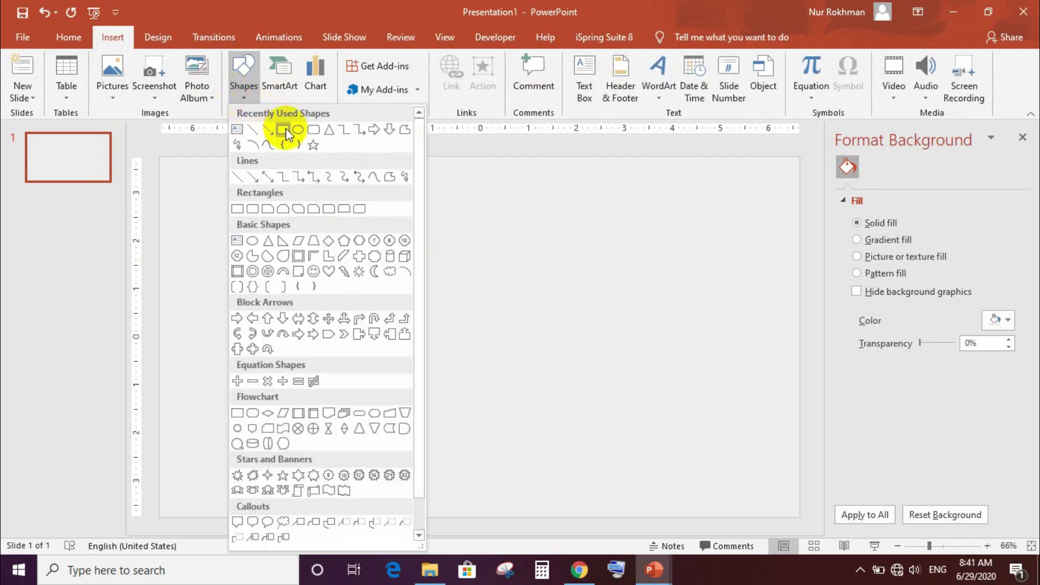
left_click(283, 130)
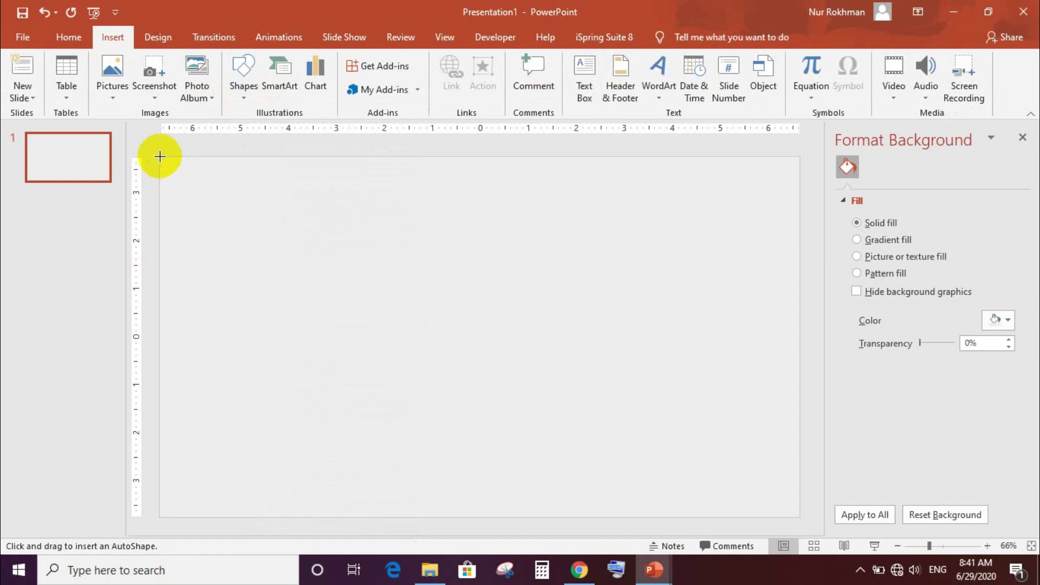
mouse_move(160, 155)
left_mouse_down()
mouse_move(593, 440)
mouse_move(801, 518)
left_mouse_up()
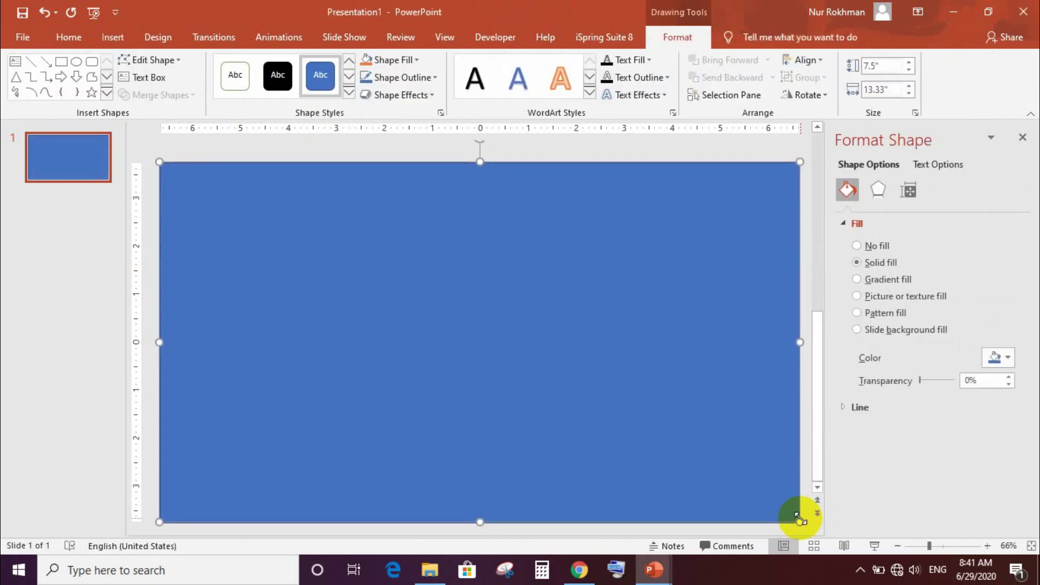
Step: Fill the rectangle with Gray, Accent 3, Lighter 80% and remove its outline
left_click(1006, 360)
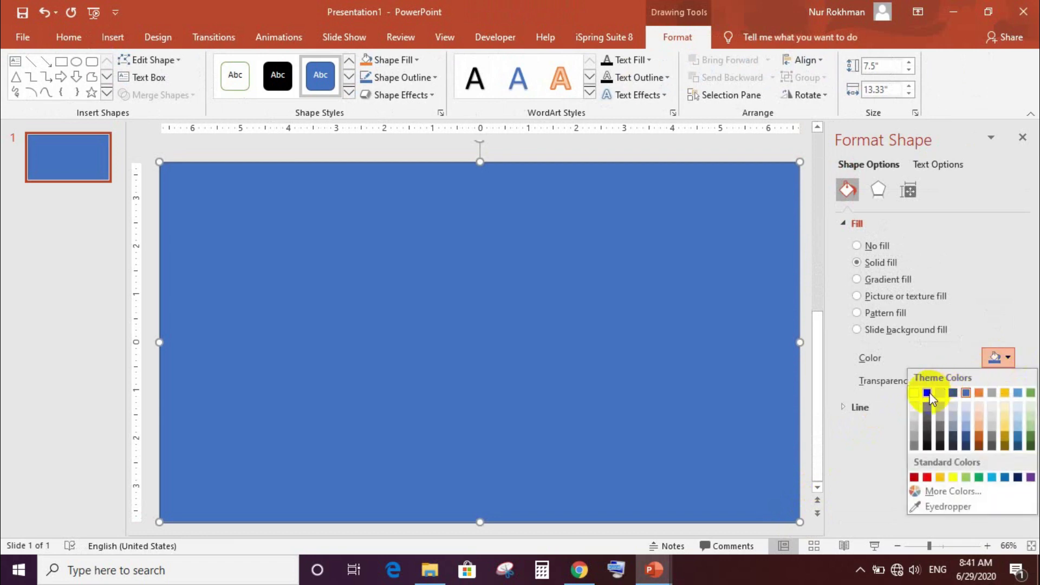
left_click(992, 408)
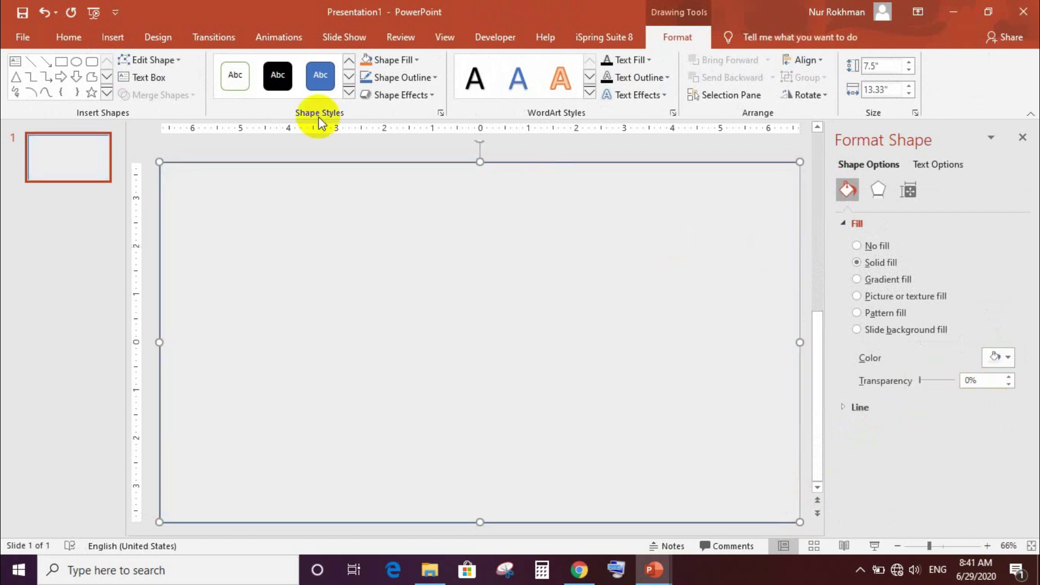
left_click(430, 80)
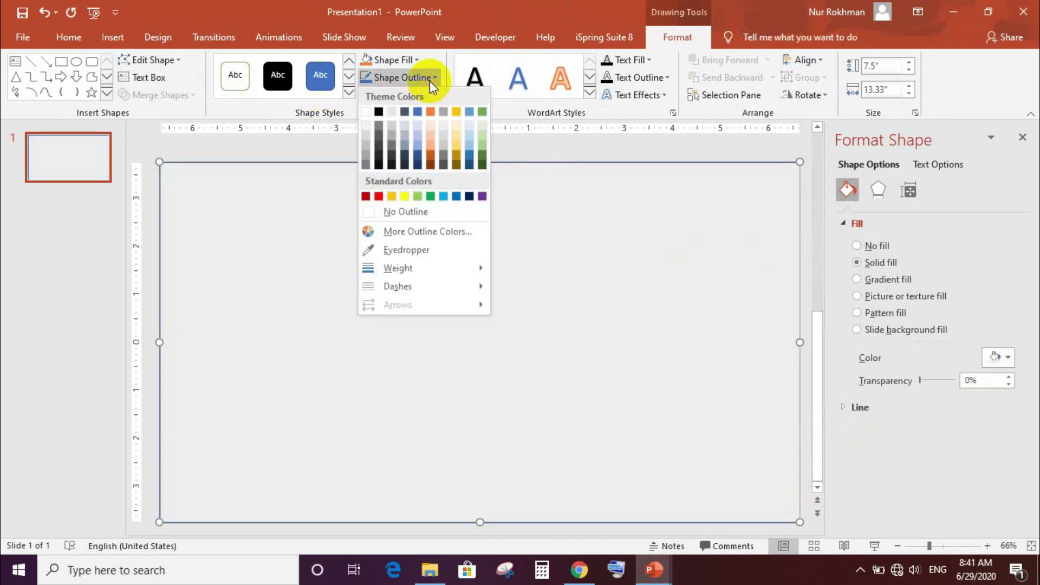
left_click(413, 211)
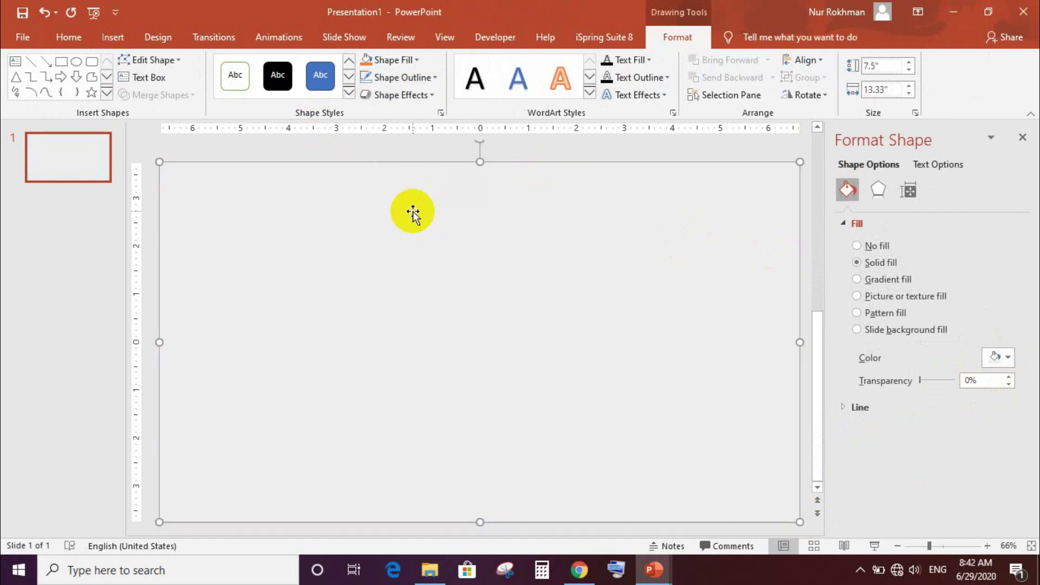
Step: Give the rectangle a black shadow with 65% transparency
left_click(876, 187)
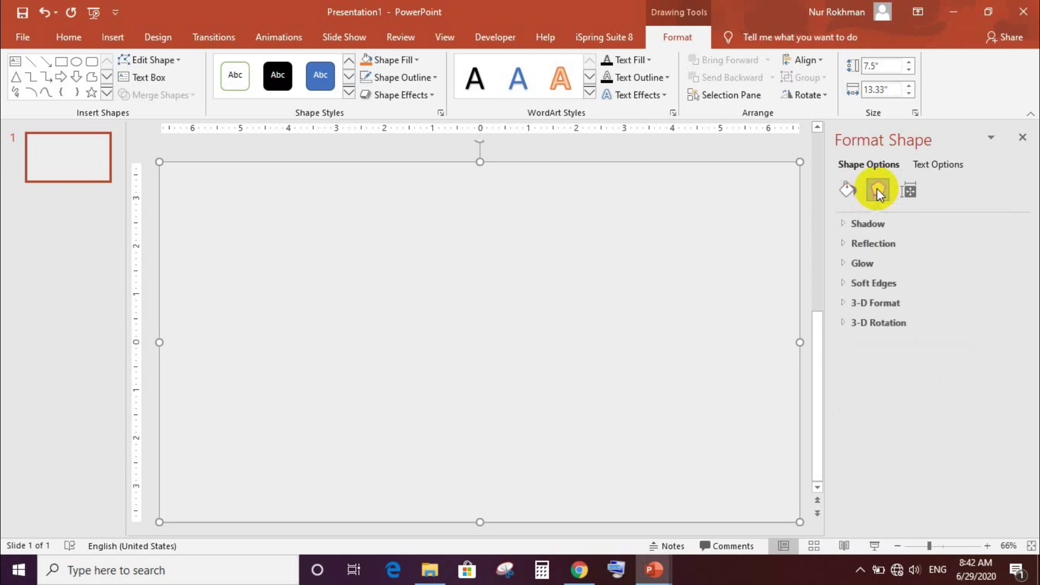
left_click(845, 225)
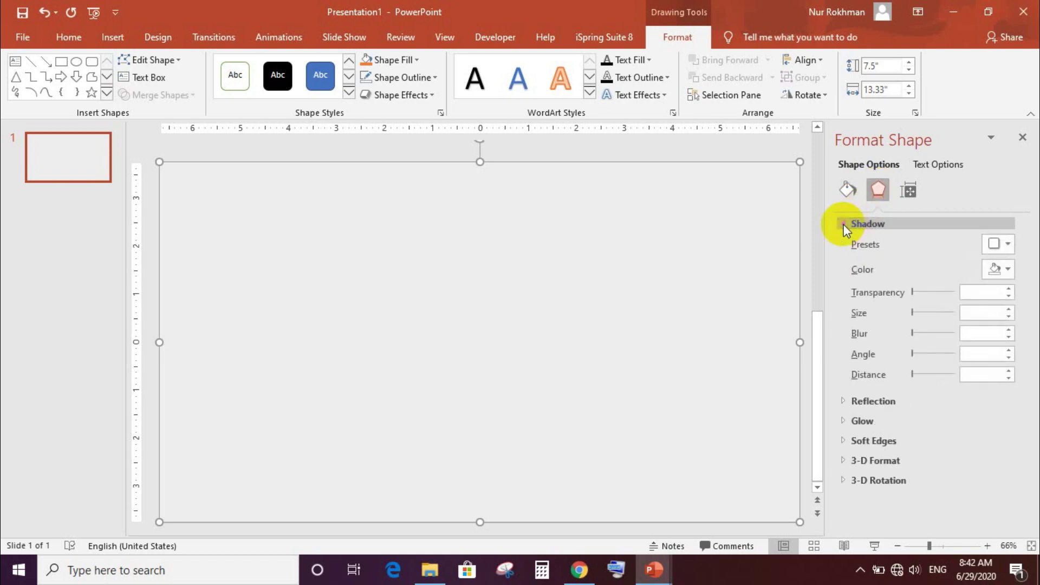
left_click(1005, 270)
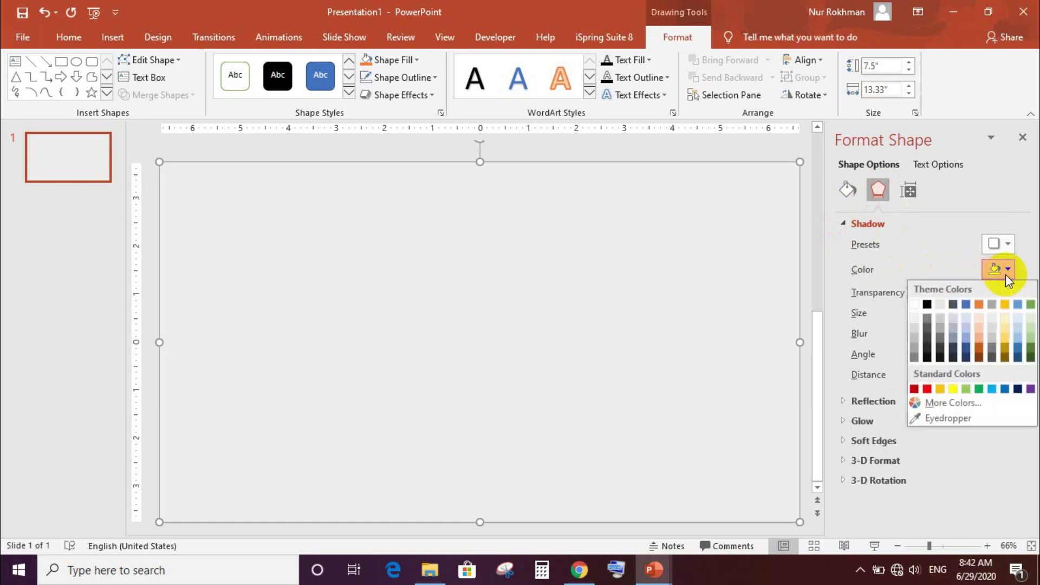
left_click(928, 303)
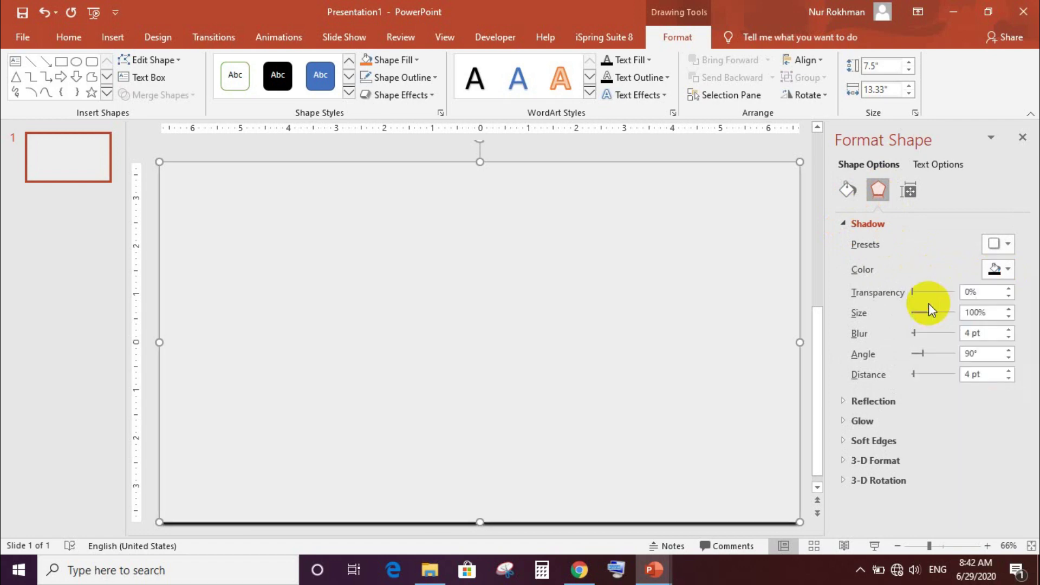
double_click(967, 292)
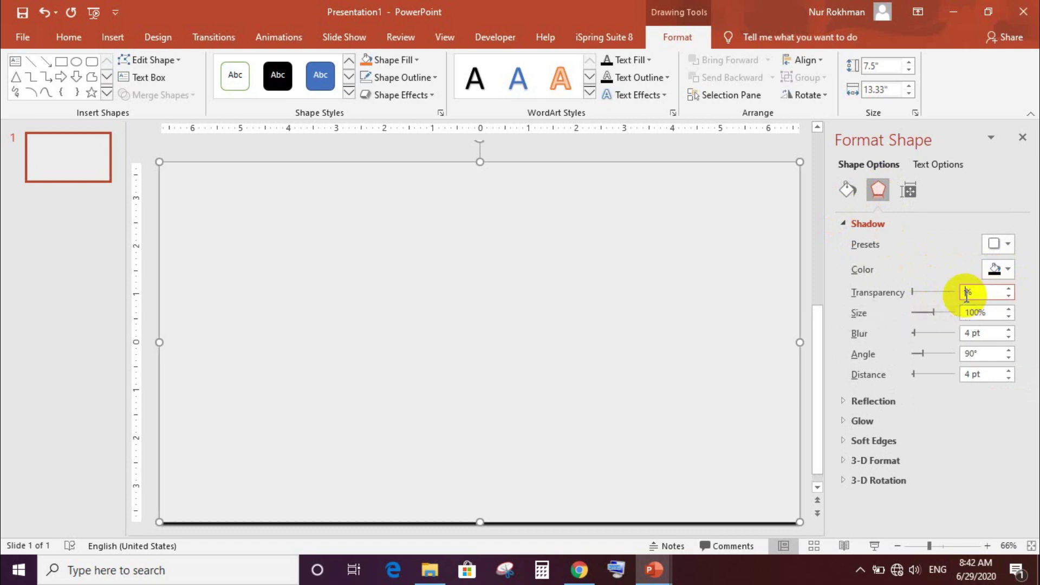
type("65")
key("Return")
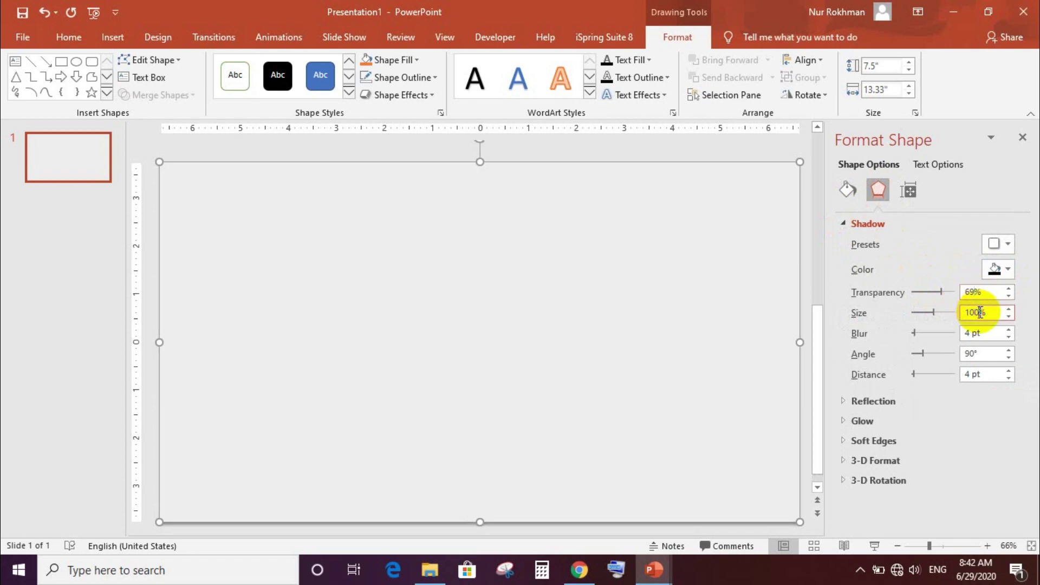
Step: Set the shadow size to 101%, blur to 14 pt and angle to 0°
double_click(979, 313)
type("101")
key("Return")
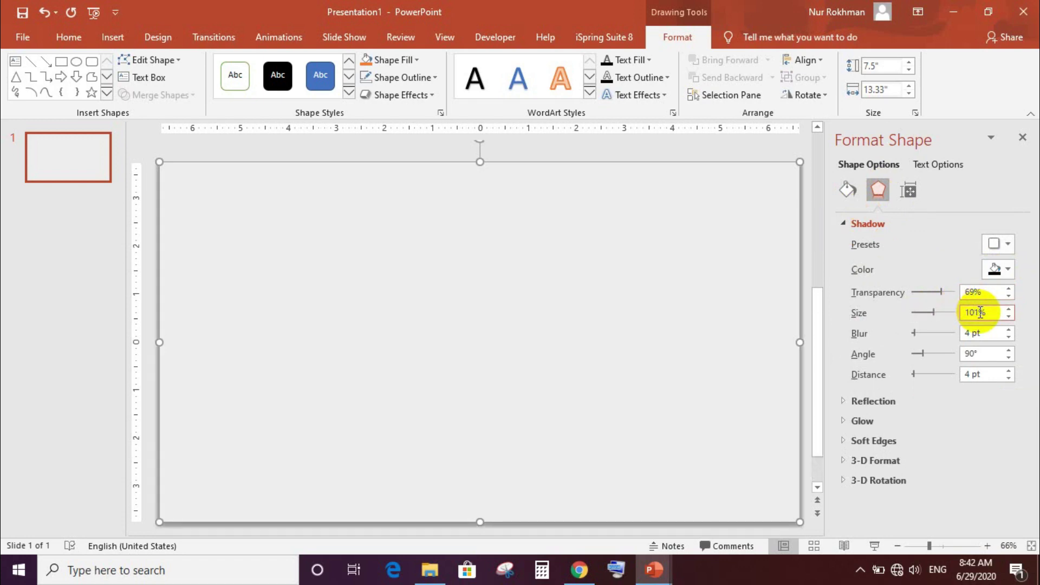
left_click(970, 336)
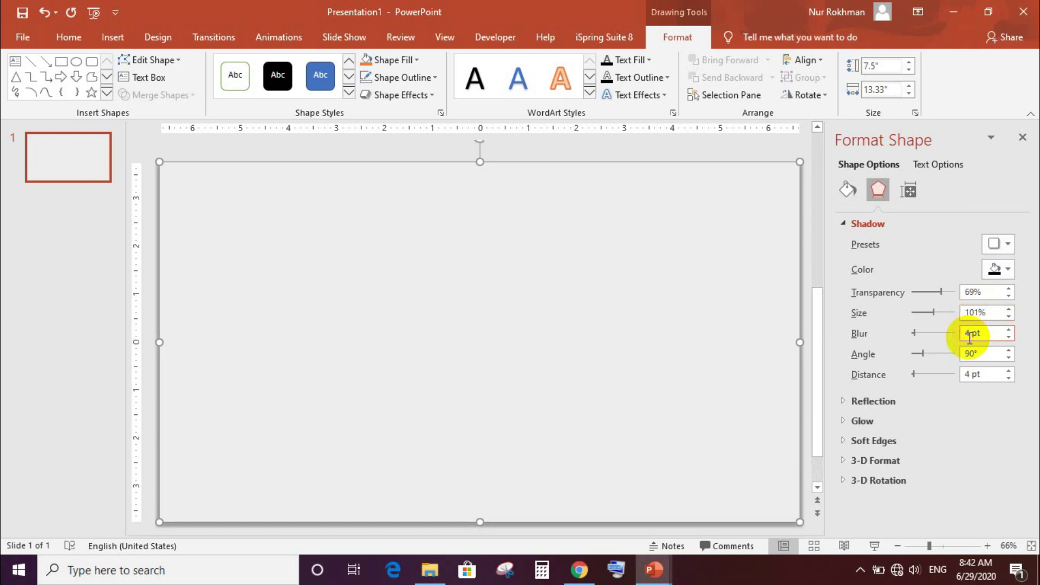
key("BackSpace")
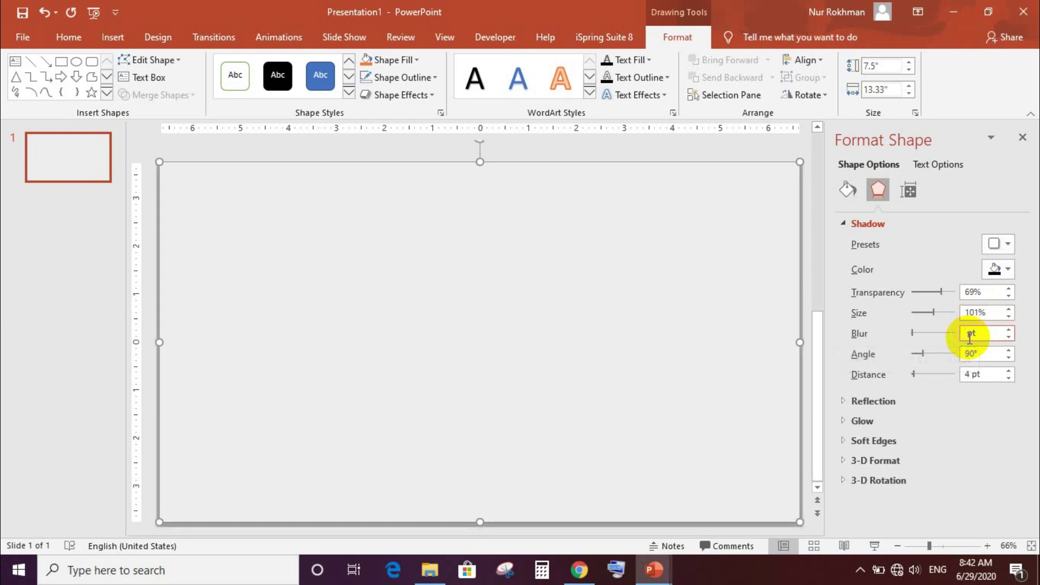
type("14")
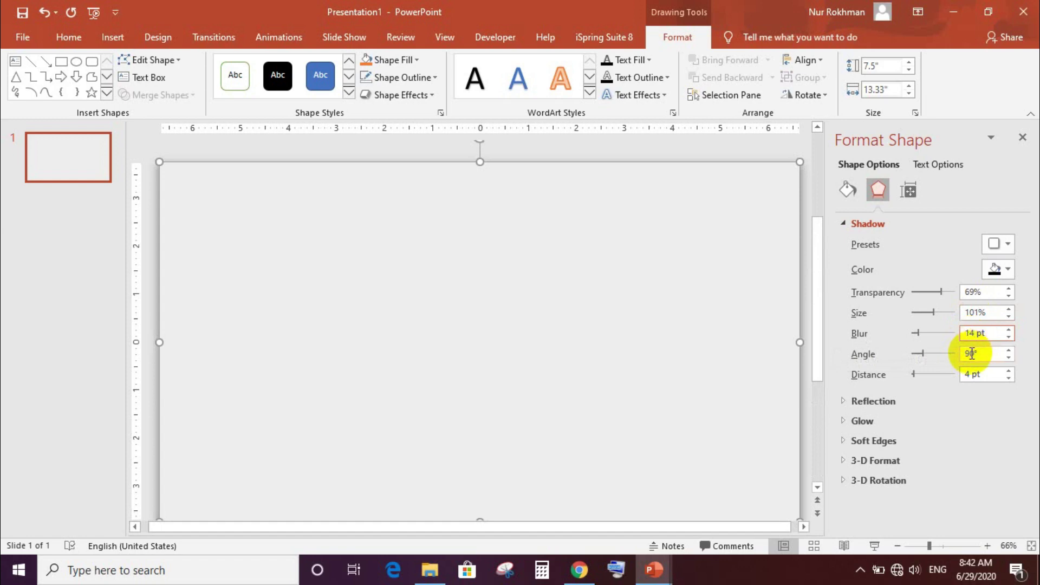
left_click(971, 353)
key("BackSpace")
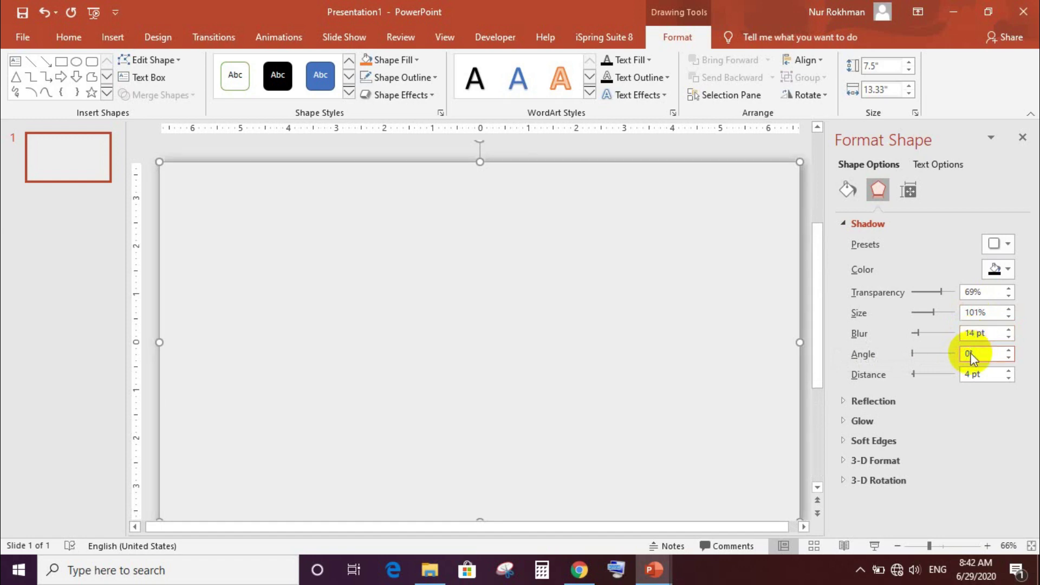
left_click(763, 420)
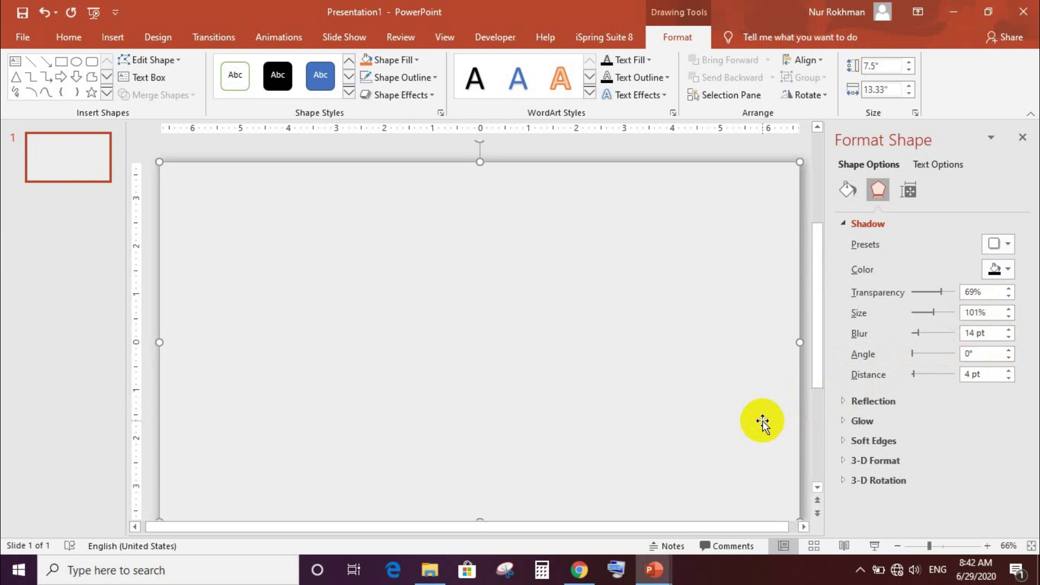
left_click(593, 150)
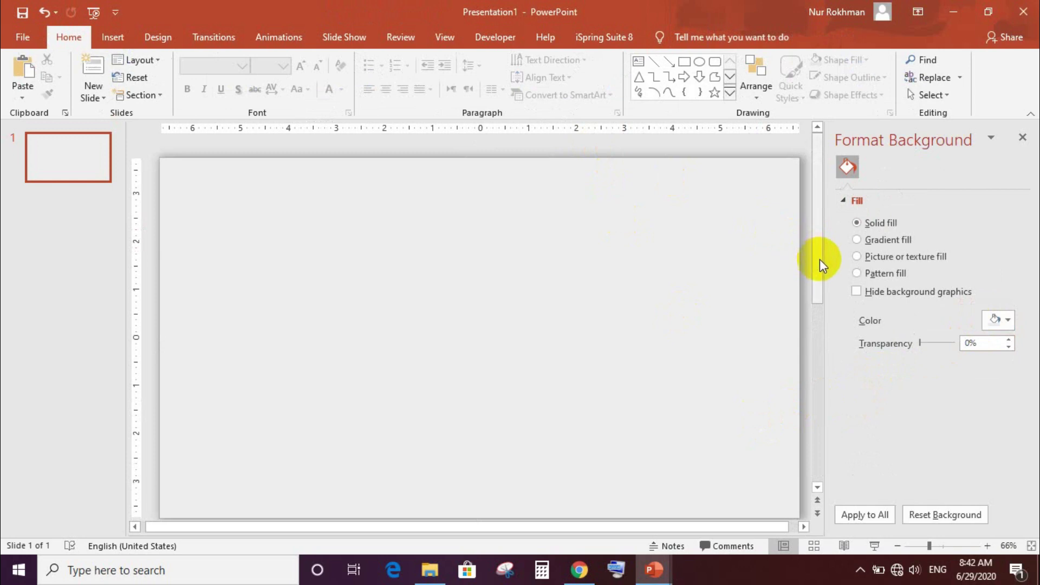
Step: Draw a blue oval near the slide centre and size it 1.9" by 1.9"
left_click_drag(820, 258, 819, 271)
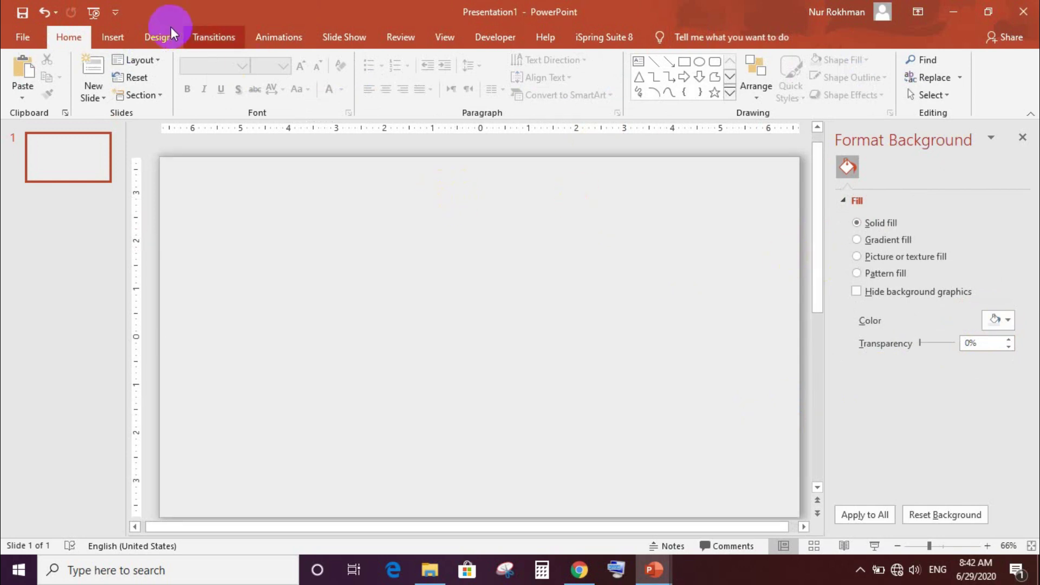
left_click(114, 38)
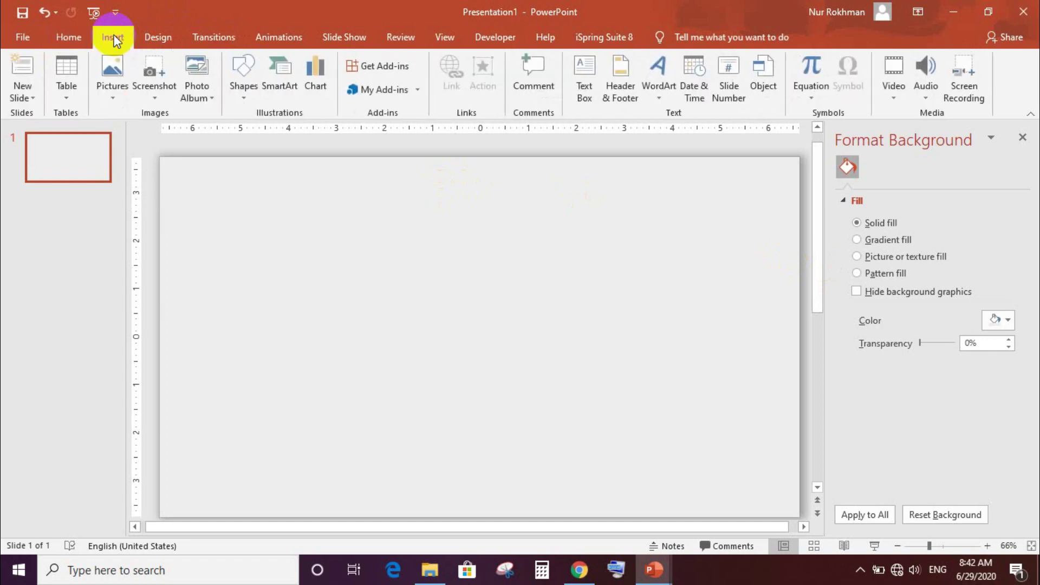
left_click(251, 99)
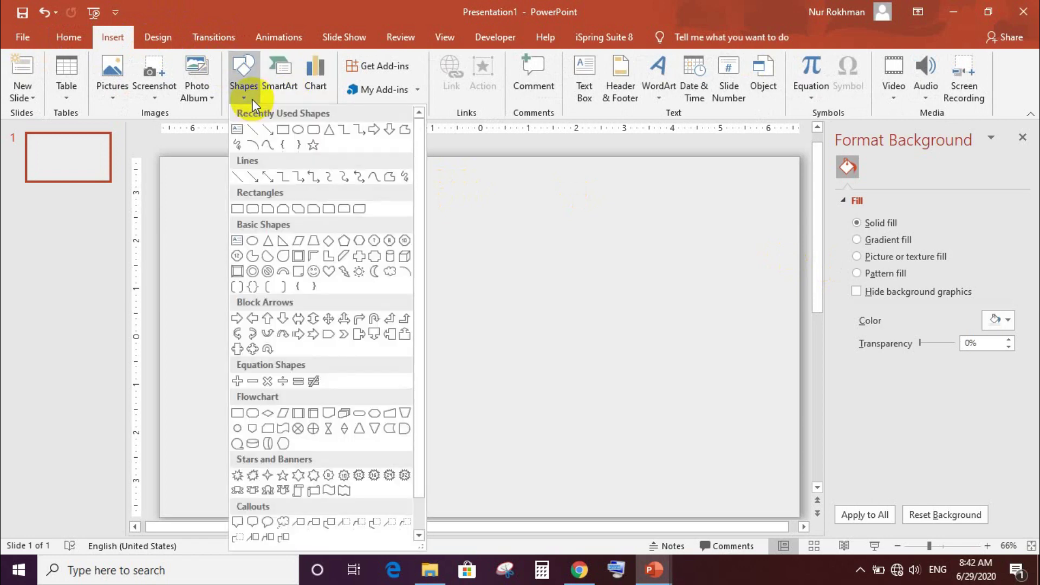
left_click(302, 133)
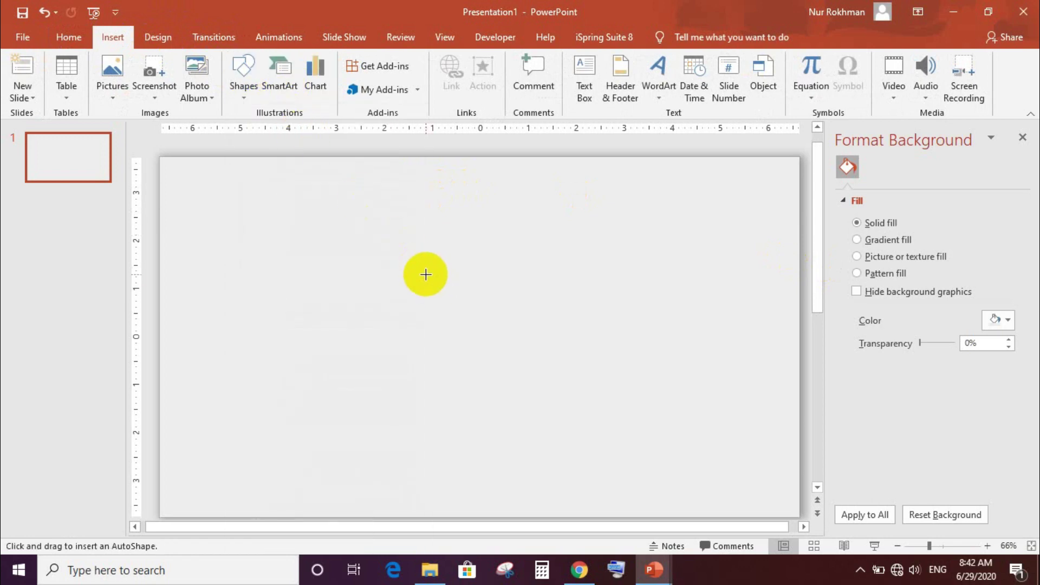
mouse_move(426, 274)
left_mouse_down()
mouse_move(502, 358)
mouse_move(517, 358)
left_mouse_up()
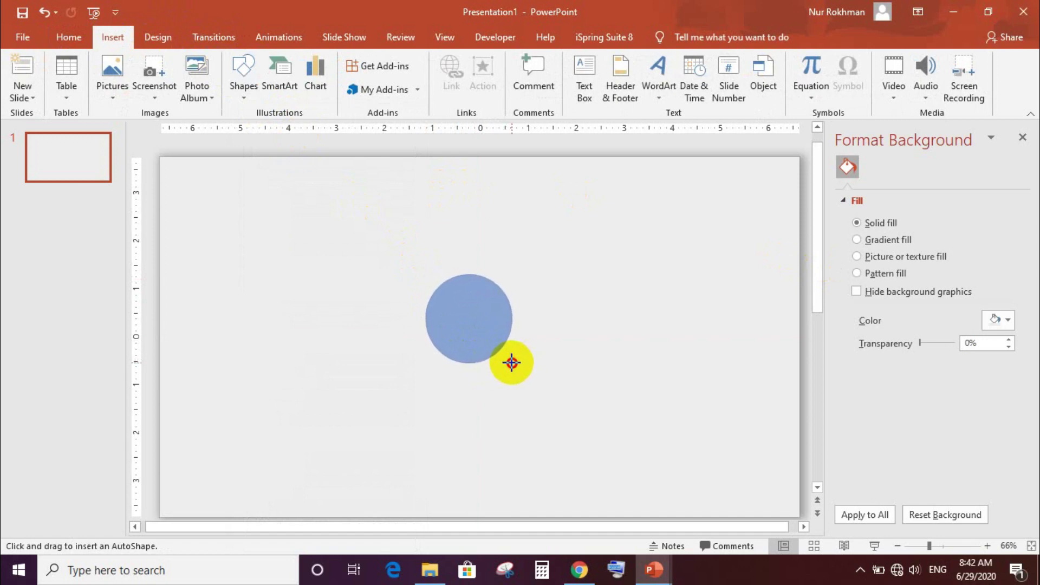
left_click_drag(511, 361, 512, 361)
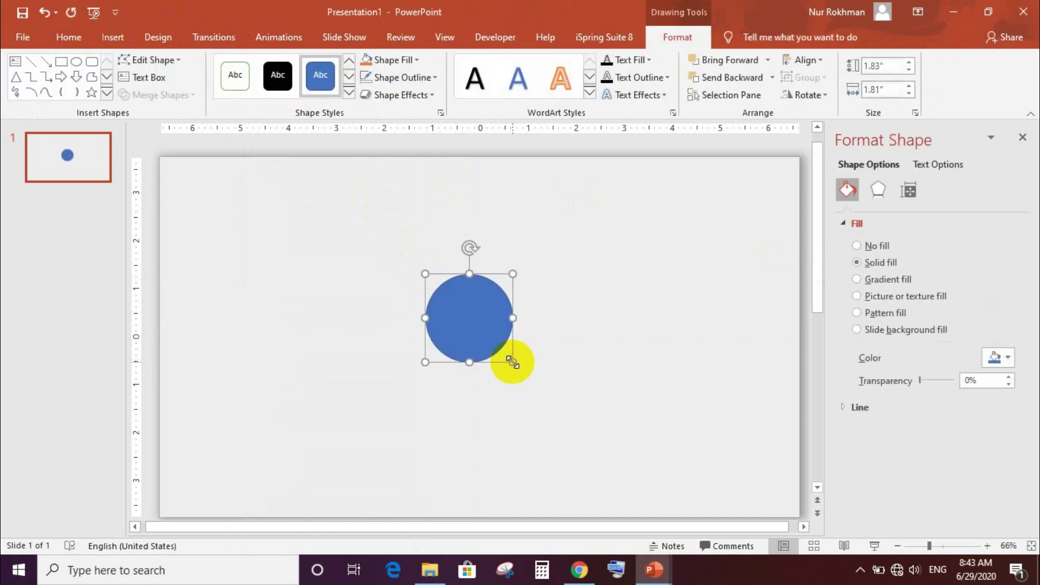
left_click(908, 86)
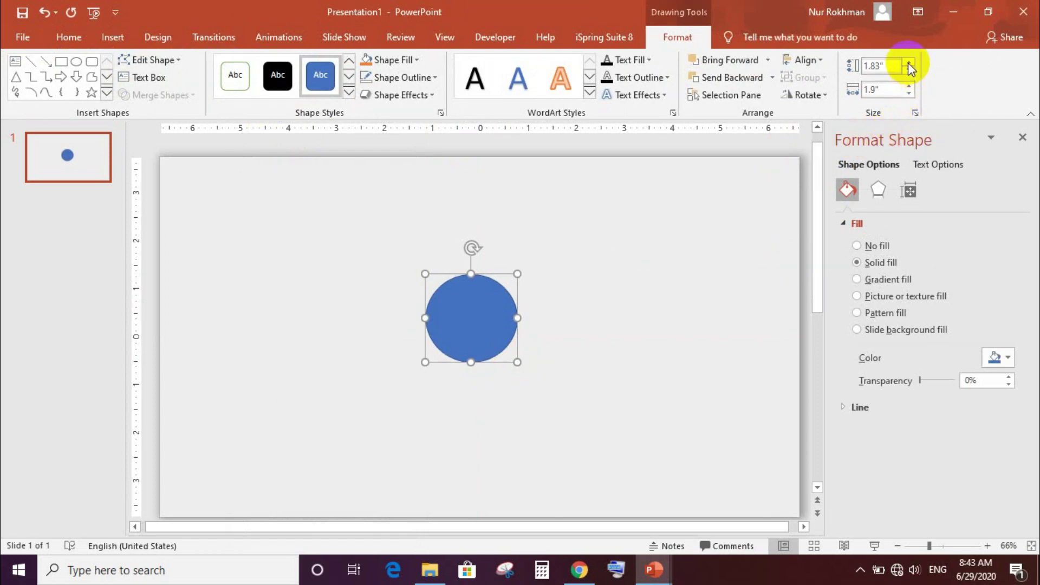
left_click(909, 62)
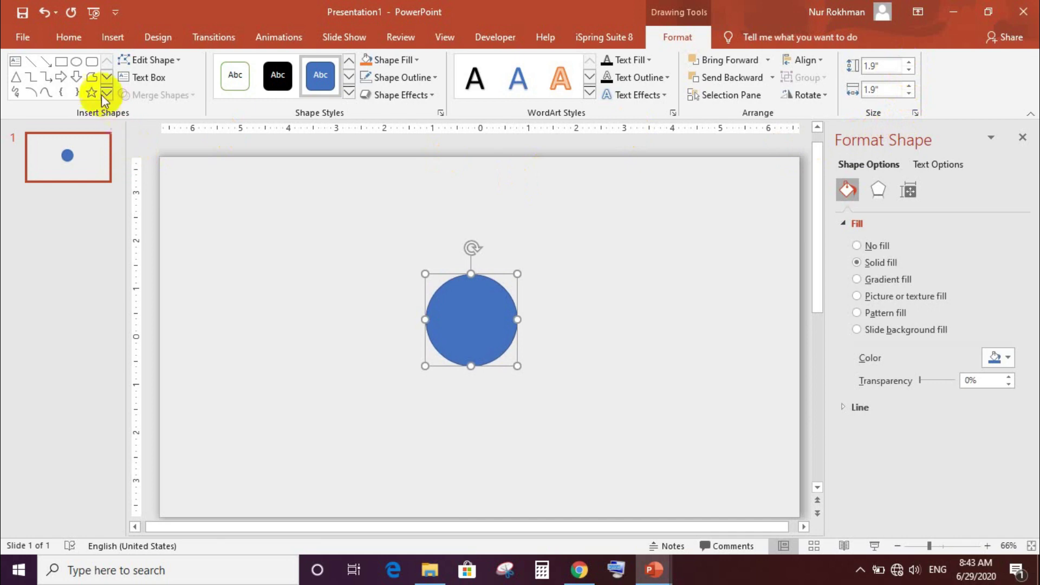
Step: Draw a tall rounded rectangle over the circle's right half and Union the two shapes
left_click(92, 64)
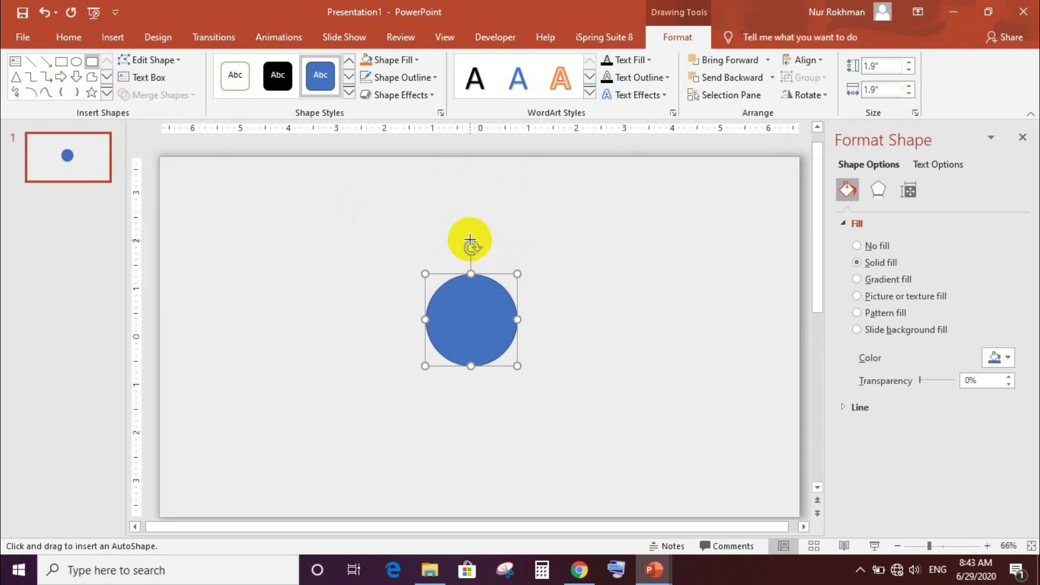
left_click_drag(470, 237, 534, 399)
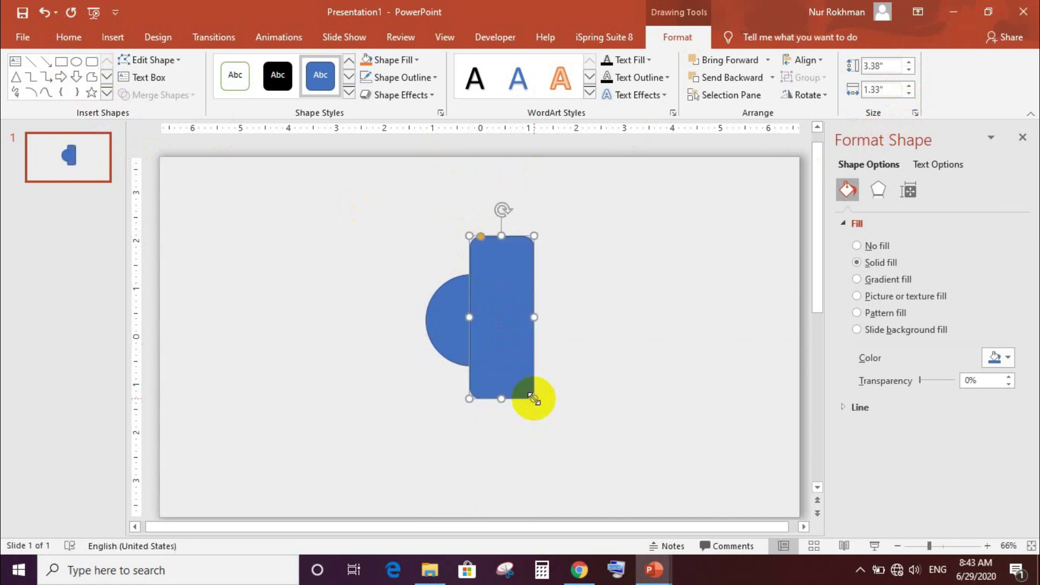
left_click(445, 349, "shift")
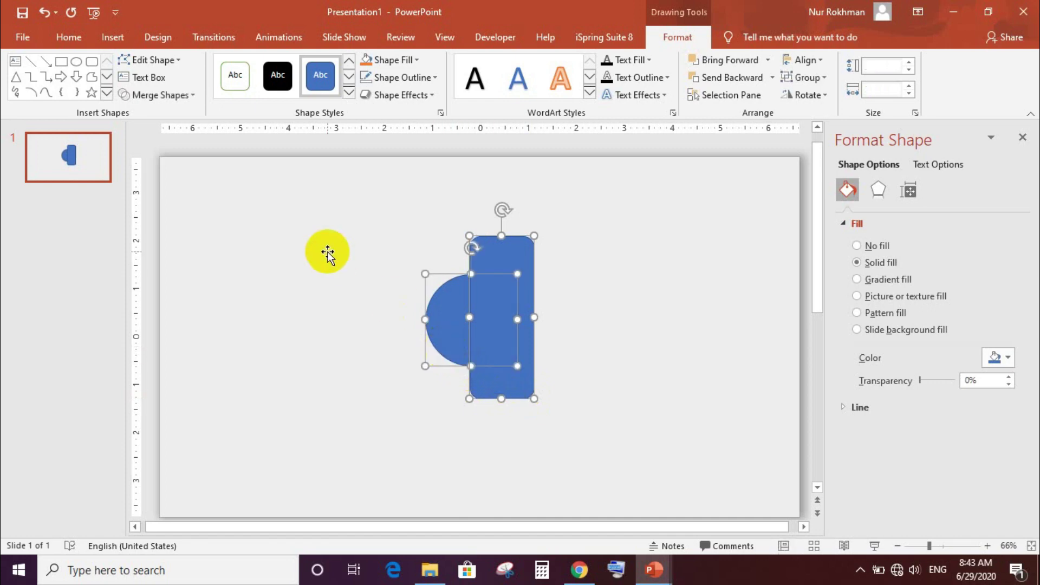
left_click(181, 100)
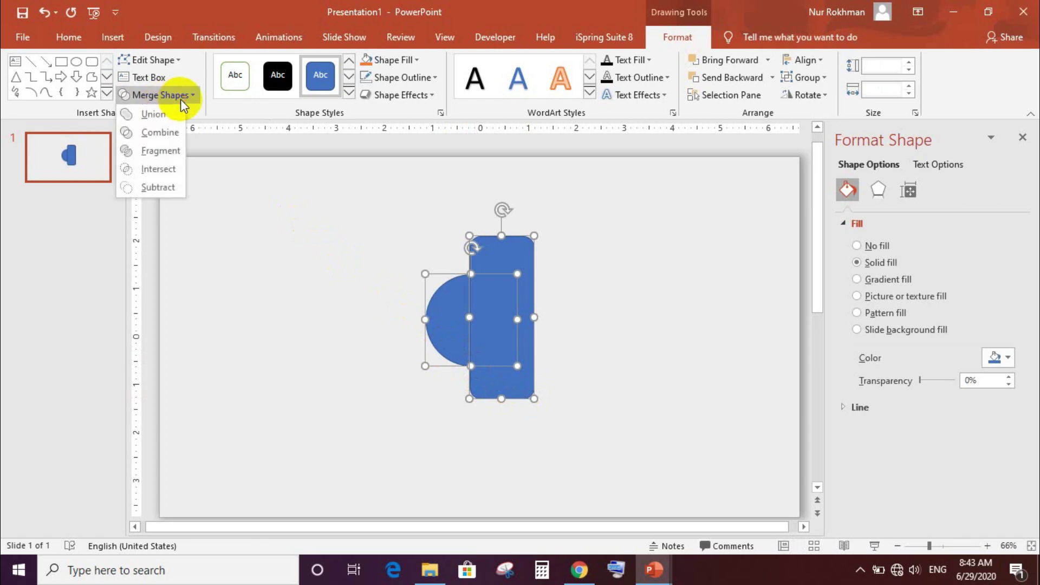
left_click(164, 114)
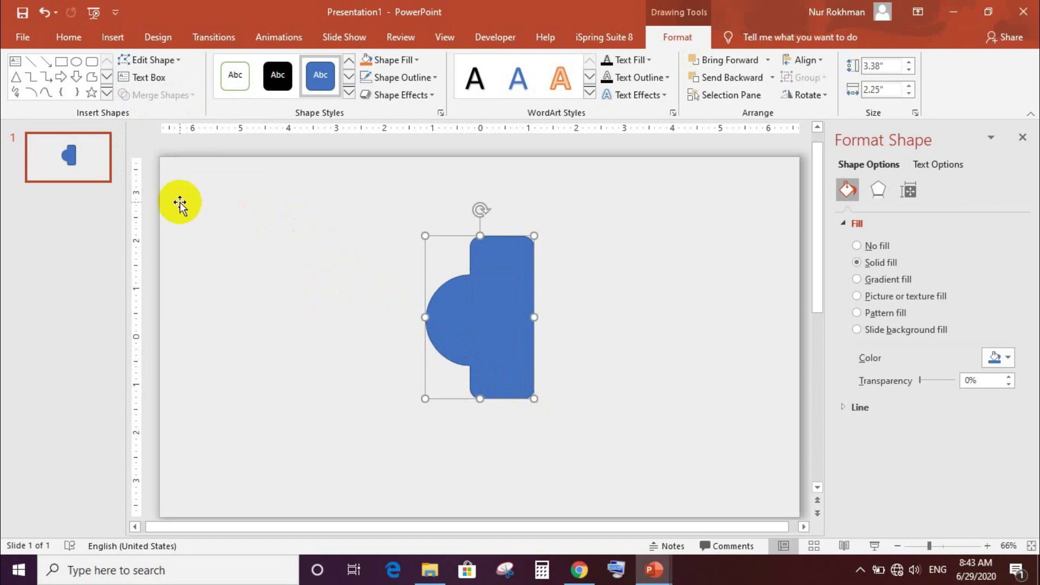
left_click(61, 64)
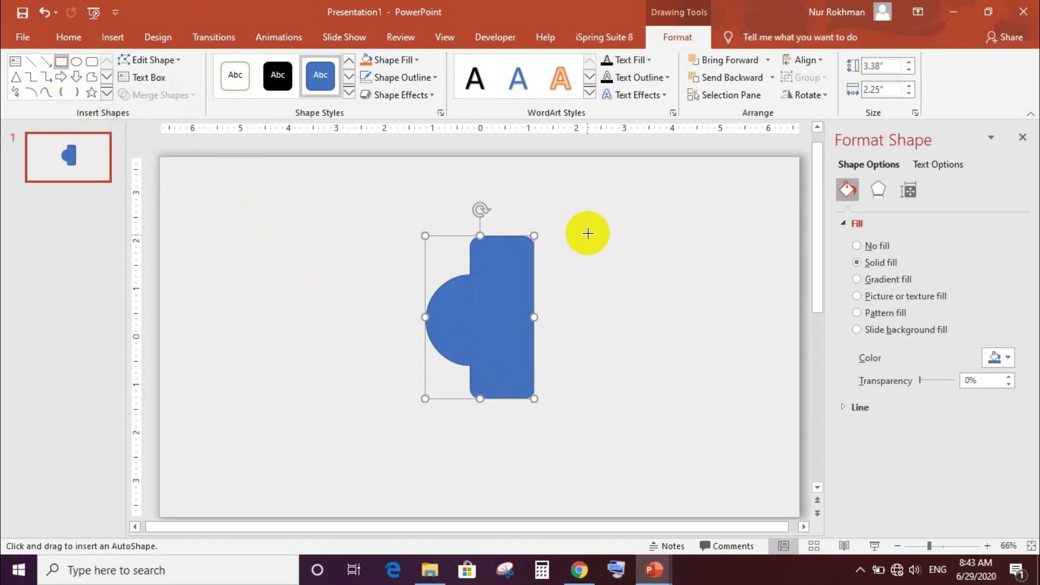
Step: Subtract a rectangle from the merged shape's right part and move the tab to the slide's right edge
left_click_drag(575, 200, 504, 457)
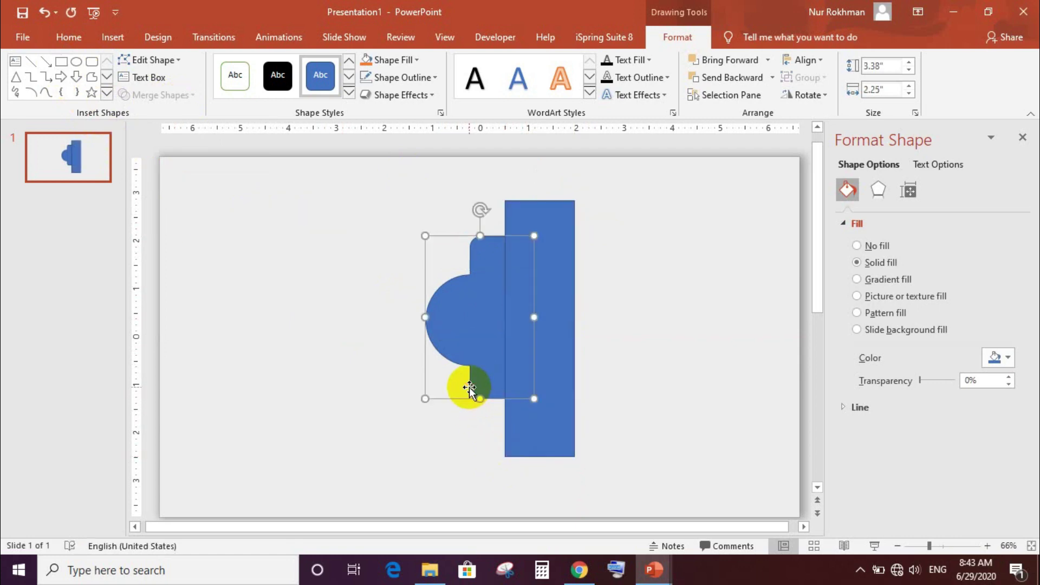
key("ctrl+a")
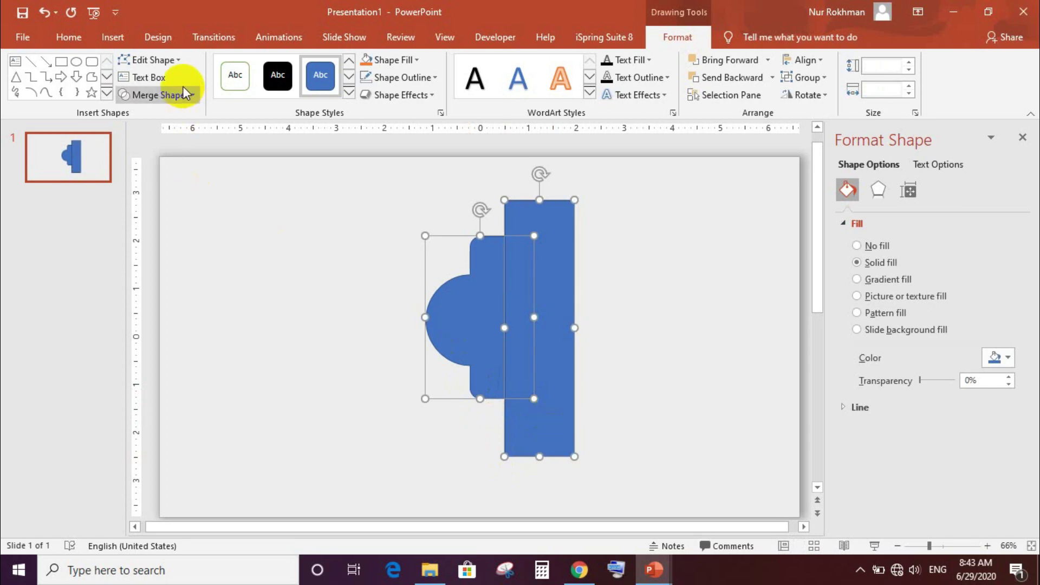
left_click(182, 94)
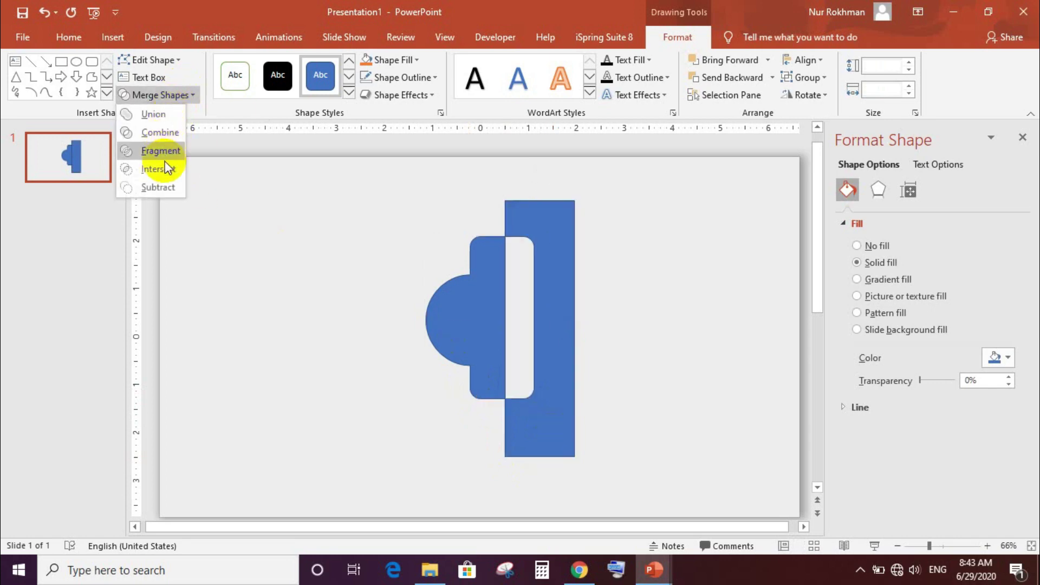
left_click(164, 184)
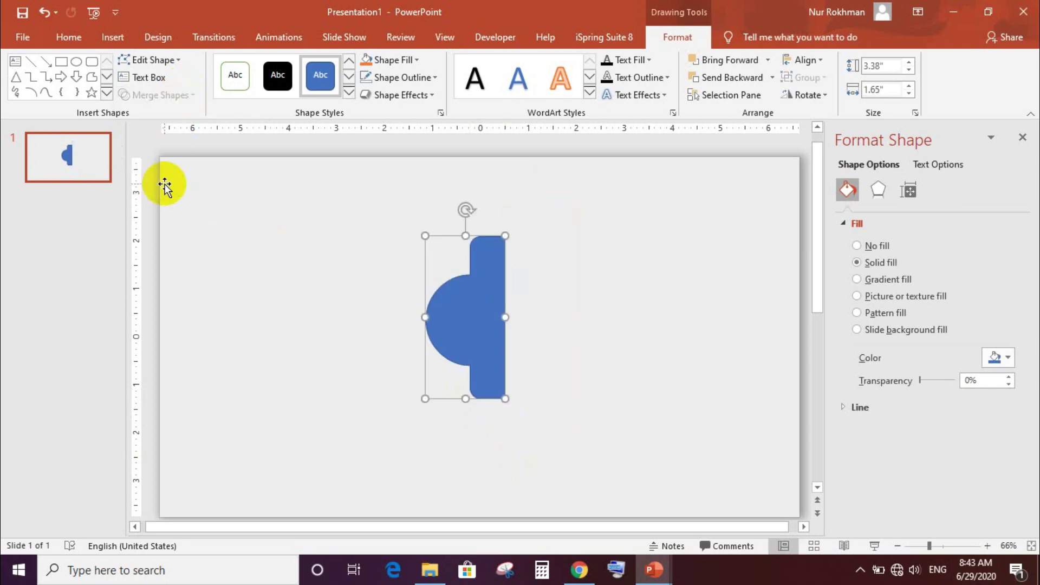
left_click_drag(490, 358, 781, 383)
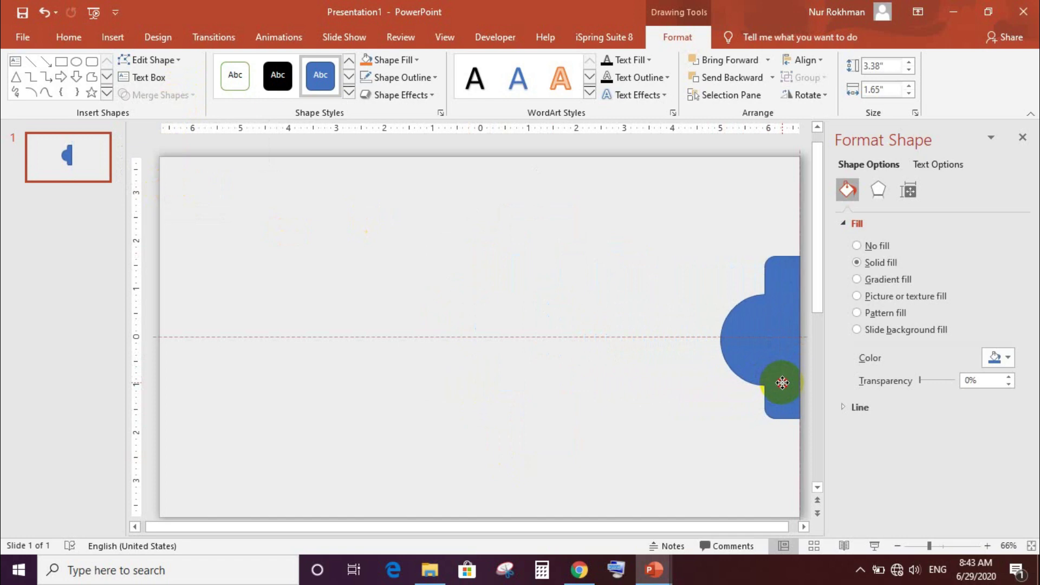
Step: Remove the tab's outline and fill it solid red
left_click_drag(781, 383, 780, 383)
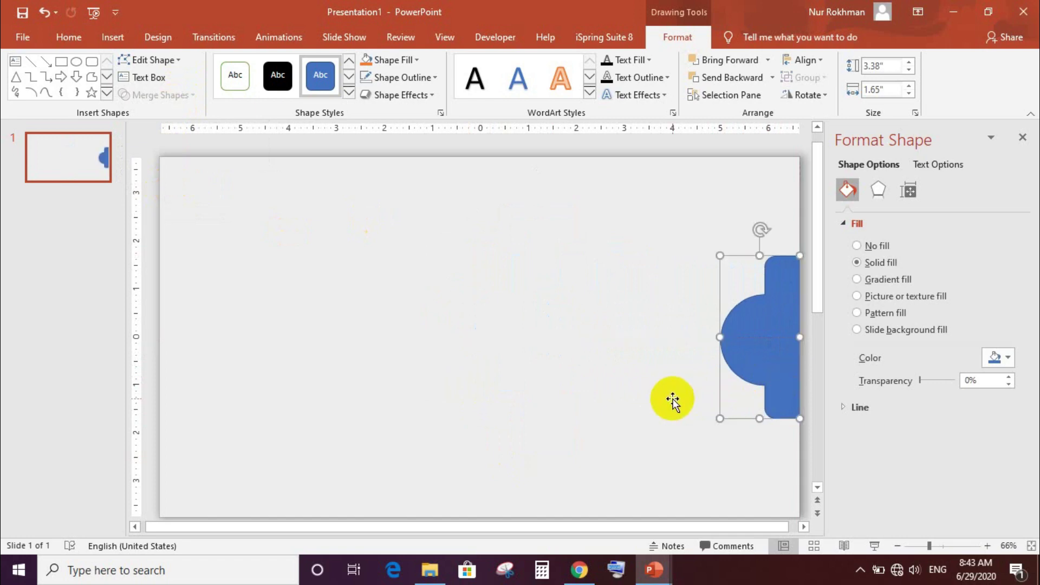
left_click(416, 79)
left_click(427, 208)
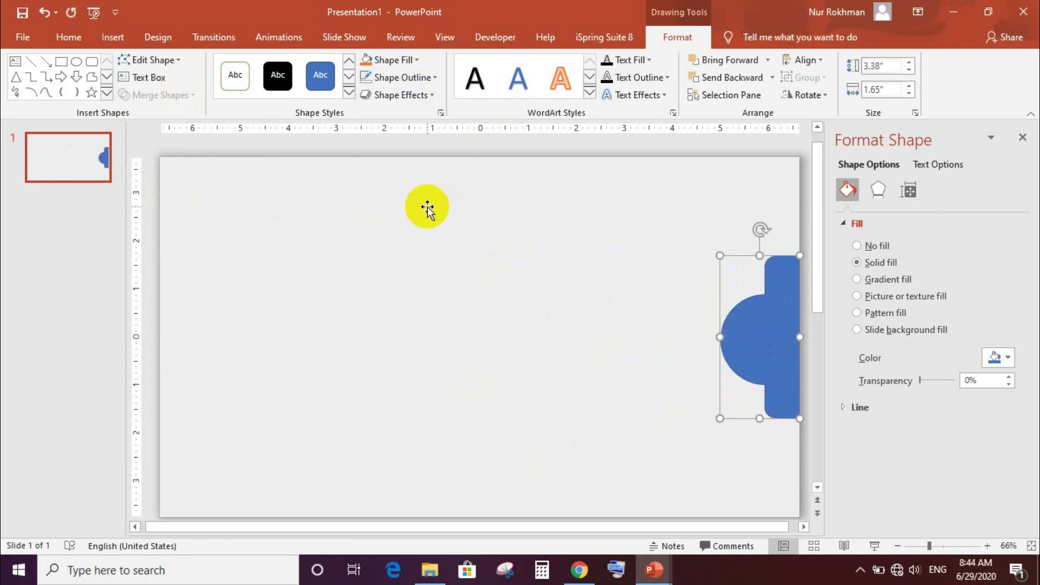
left_click(409, 65)
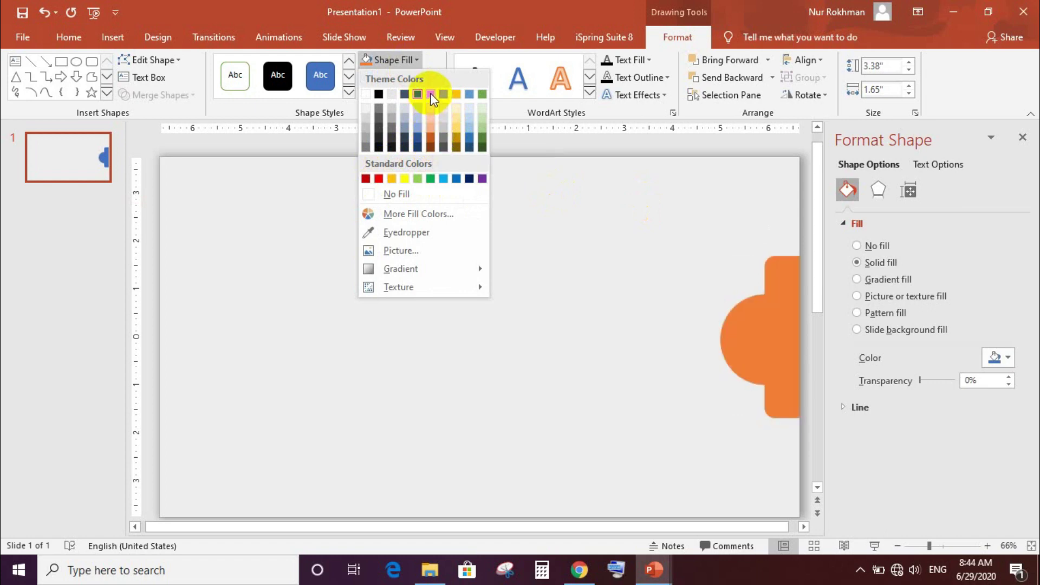
left_click(379, 178)
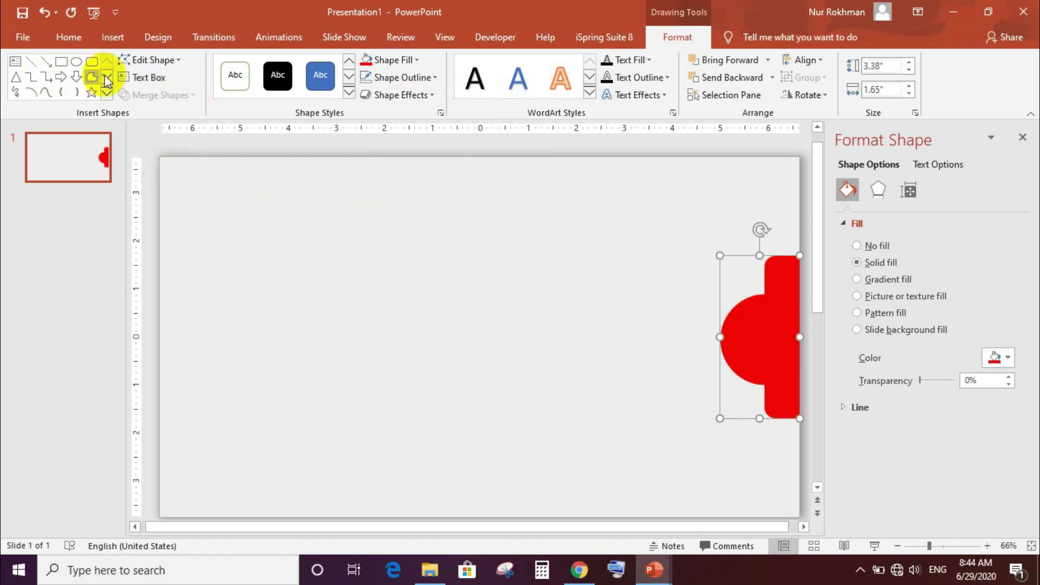
left_click(140, 77)
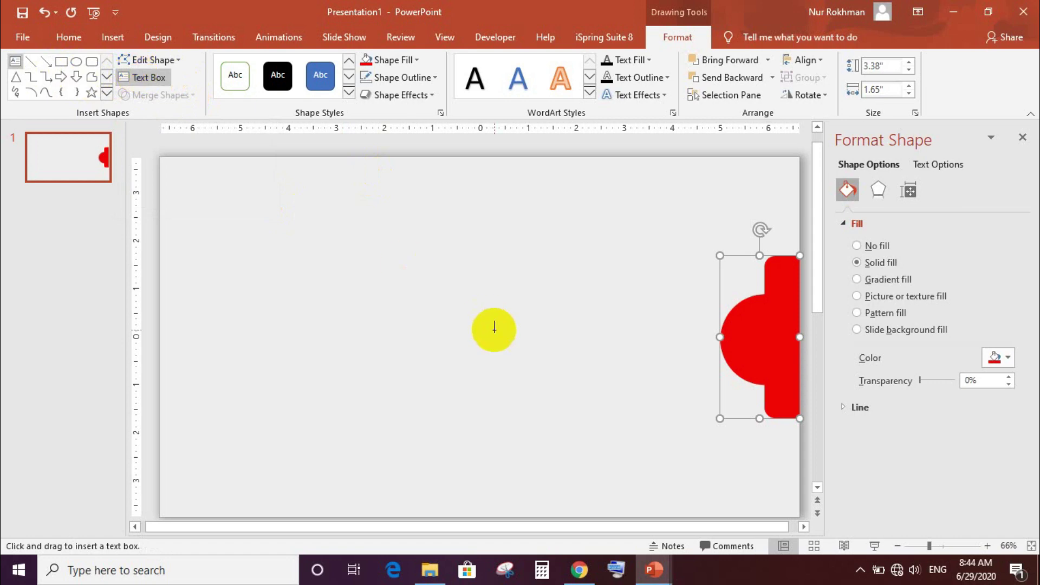
Step: Place a text box, type 'Prot', then undo the text and the box
left_click(502, 320)
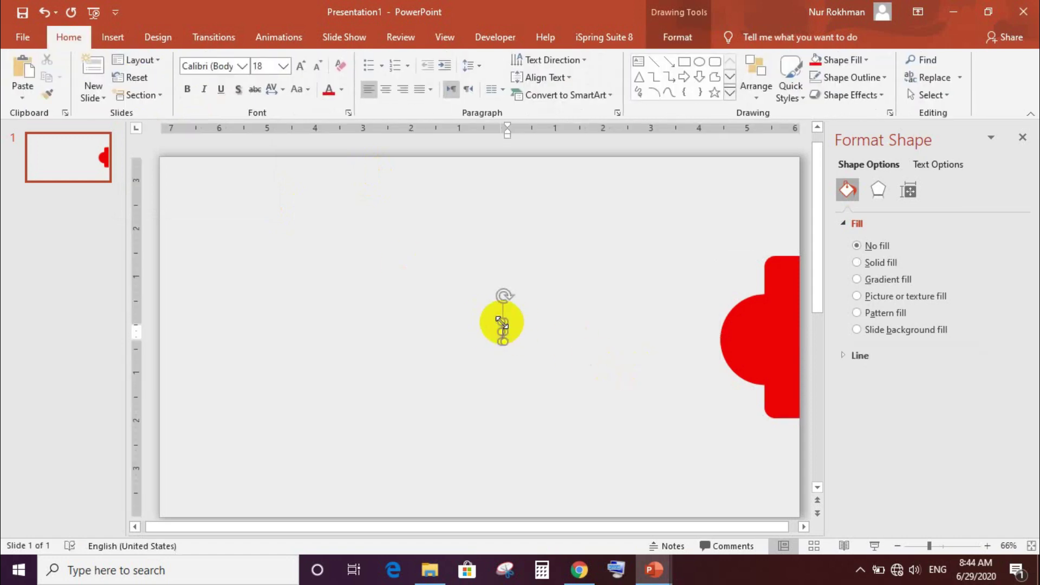
type("Prot")
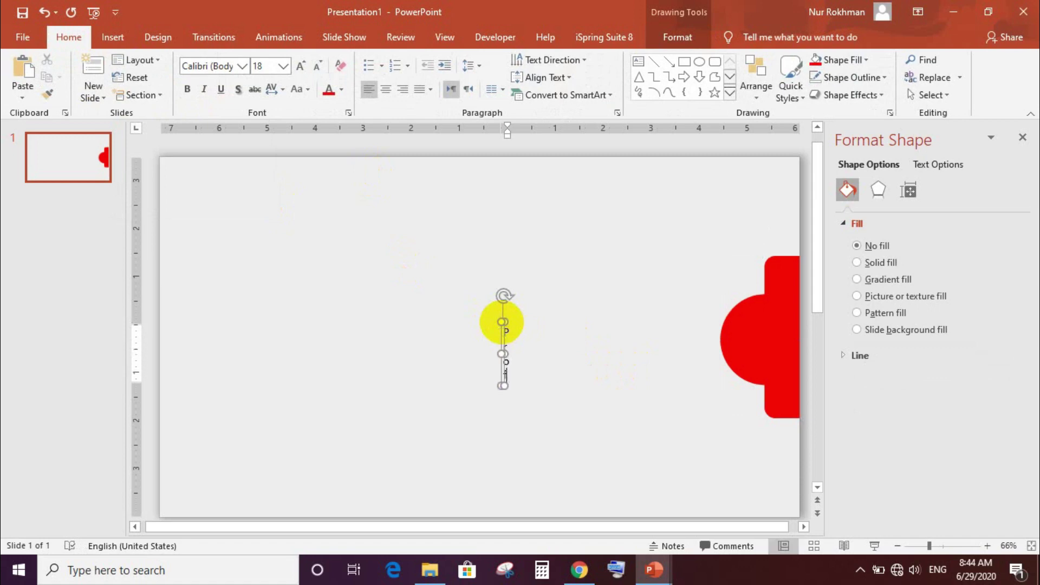
key("ctrl+z")
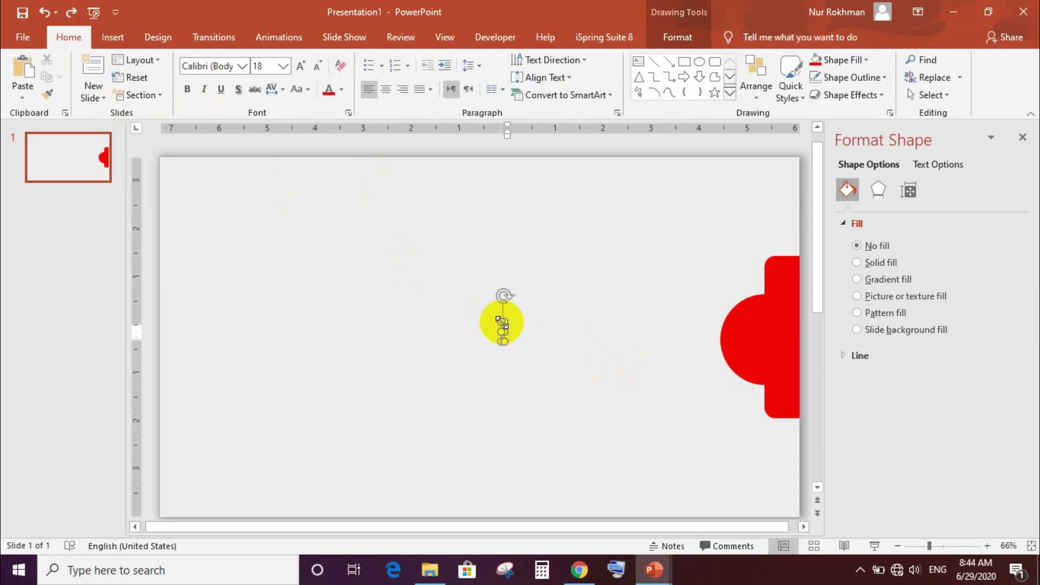
key("ctrl+z")
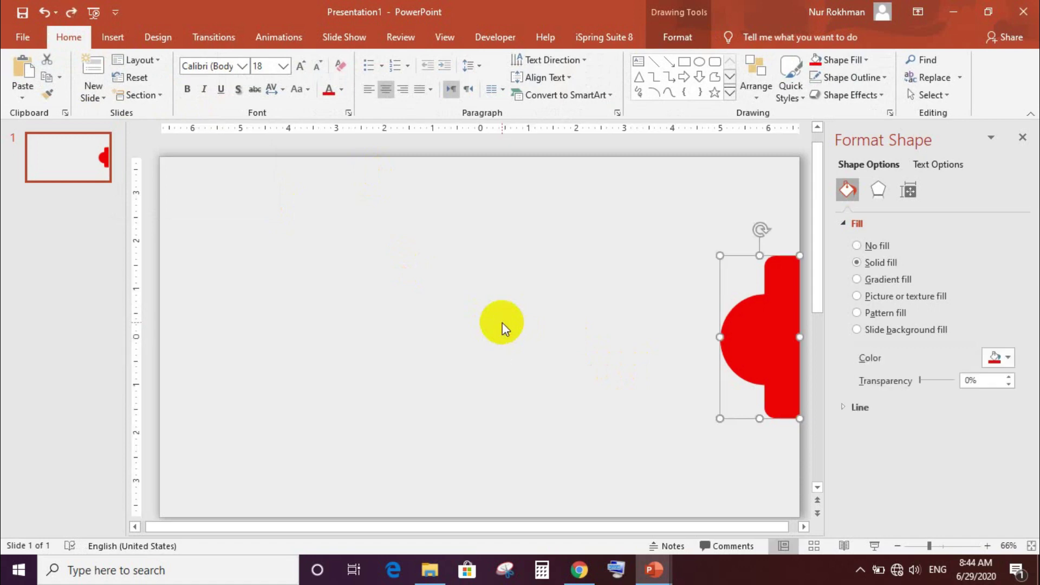
Step: Insert a text box left of the red tab and type 'Profil'
left_click(112, 38)
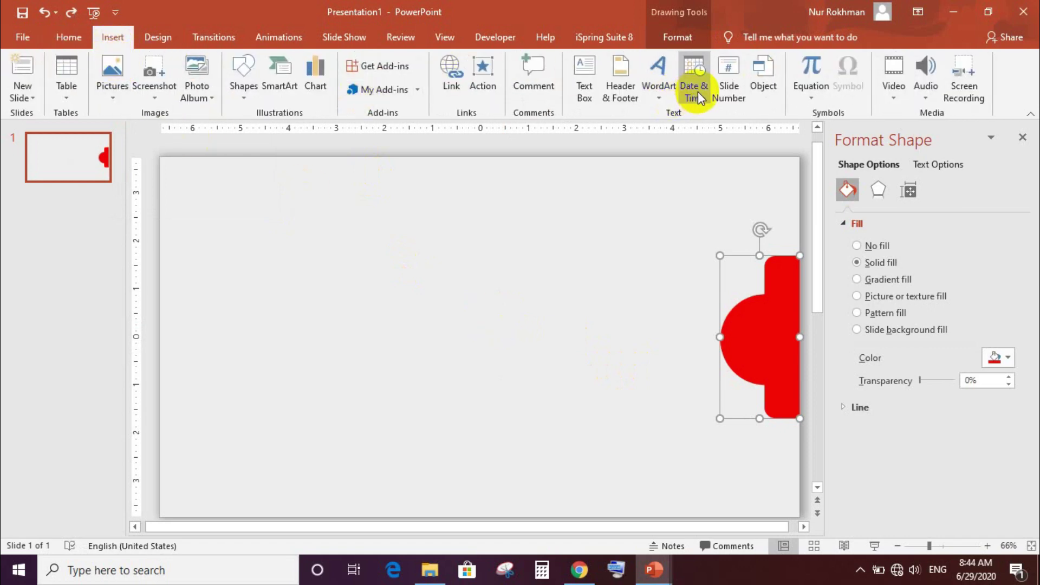
left_click(584, 75)
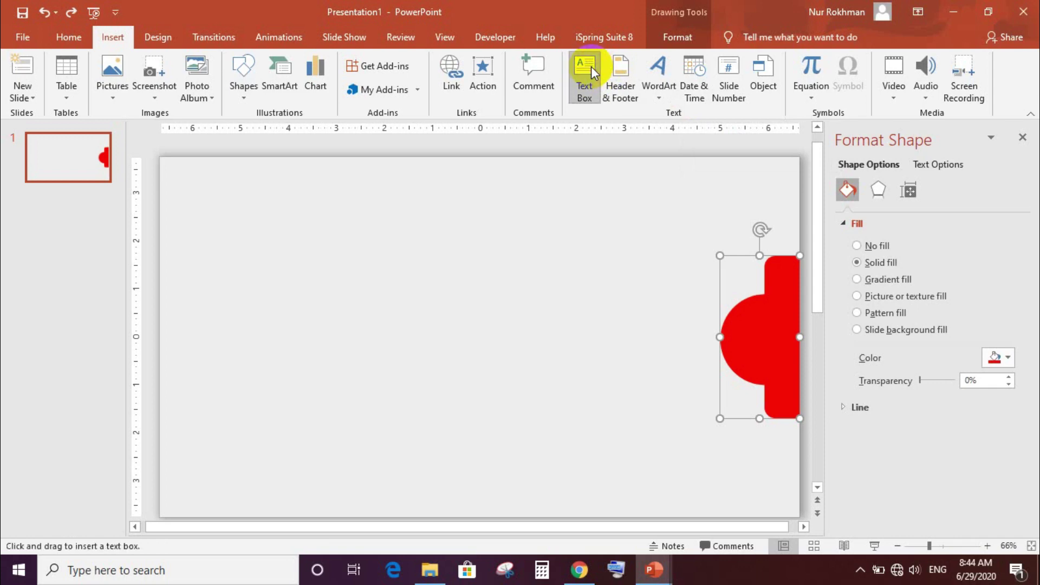
left_click(374, 249)
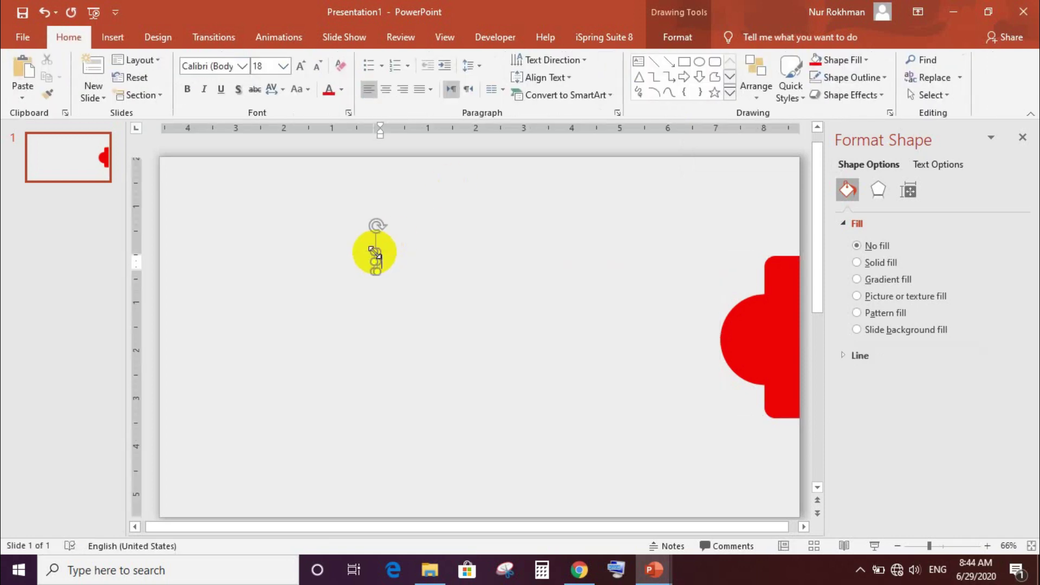
type("pro")
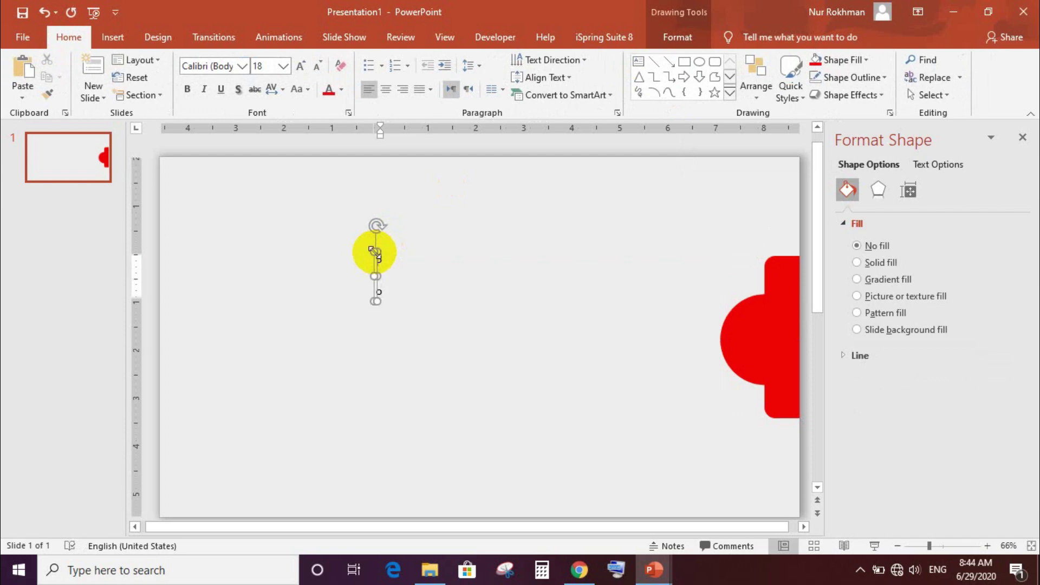
left_click_drag(374, 251, 476, 260)
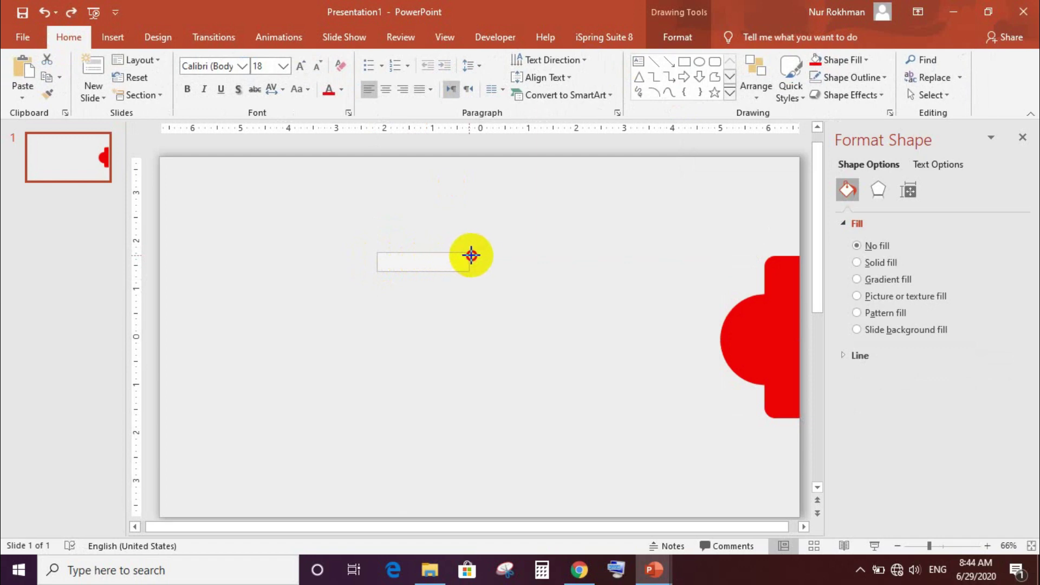
left_click(441, 256)
type("P")
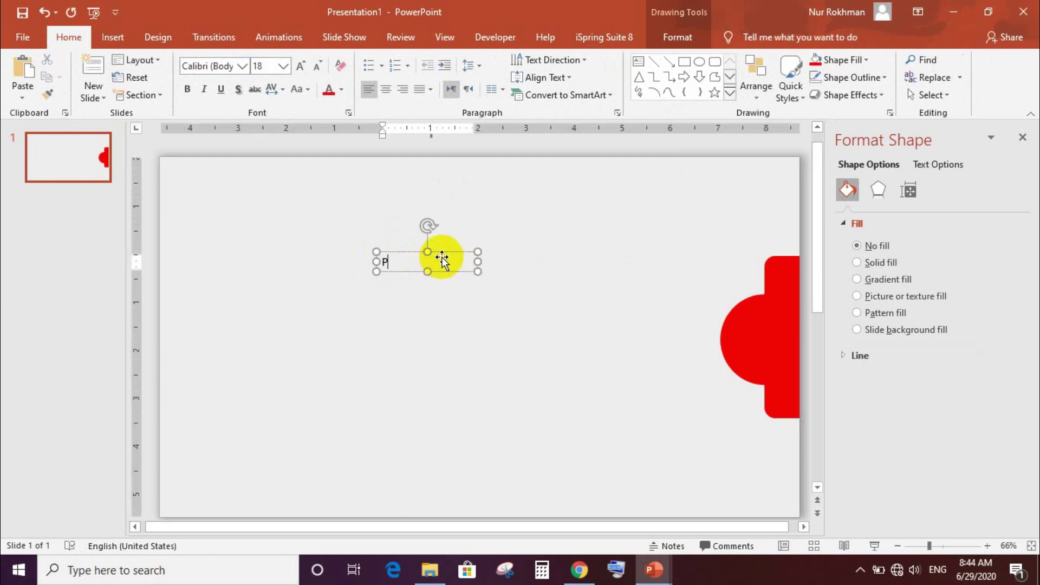
type("rofil")
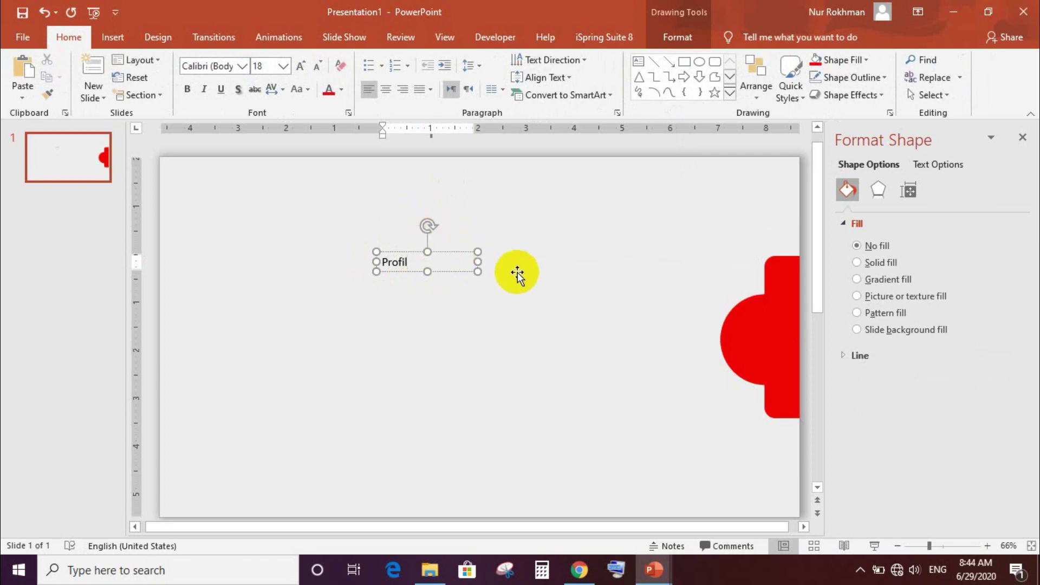
left_click(241, 67)
left_click(241, 67)
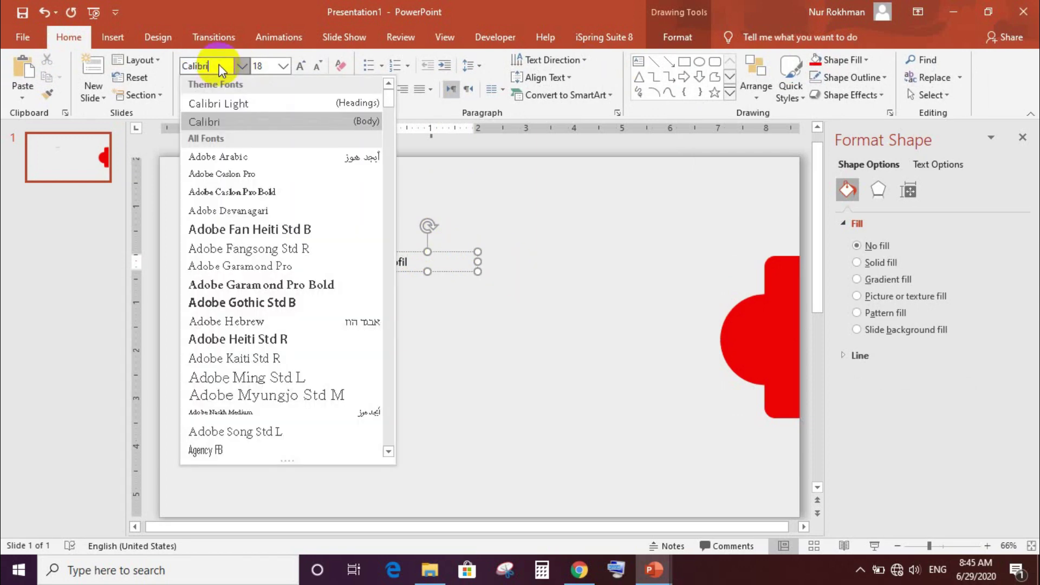
left_click(220, 69)
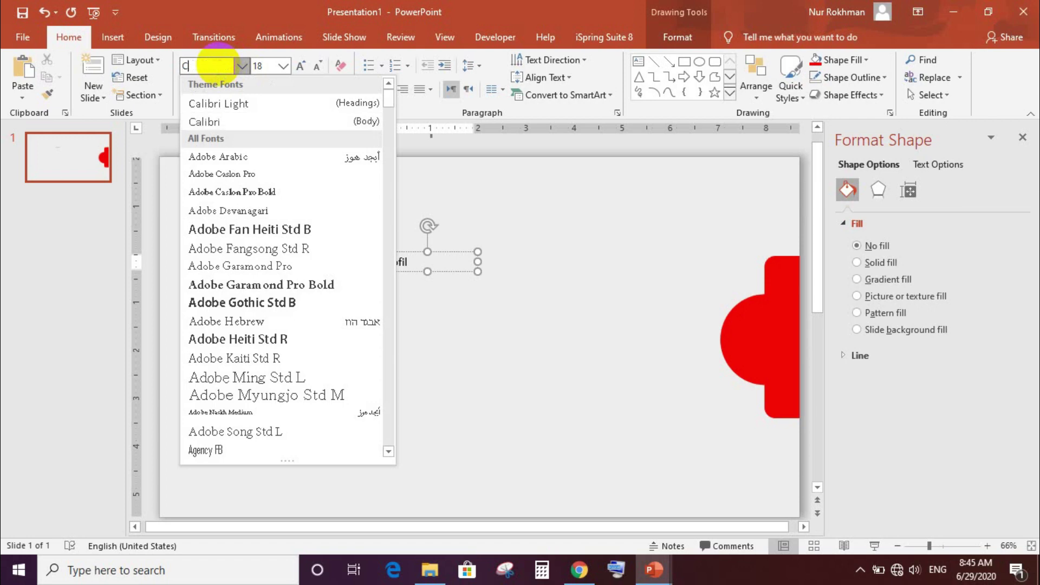
type("Tahoma")
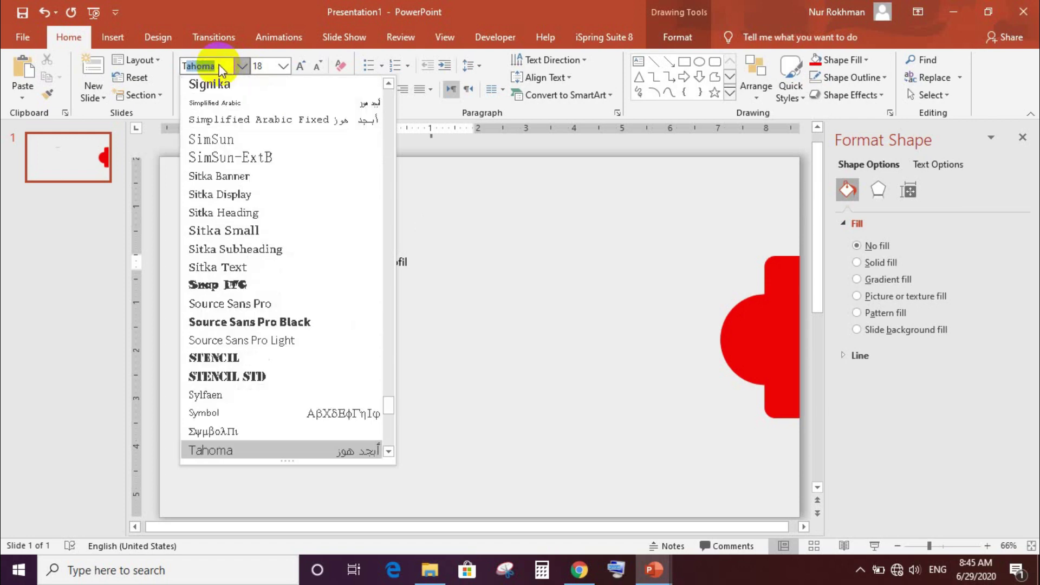
left_click(391, 431)
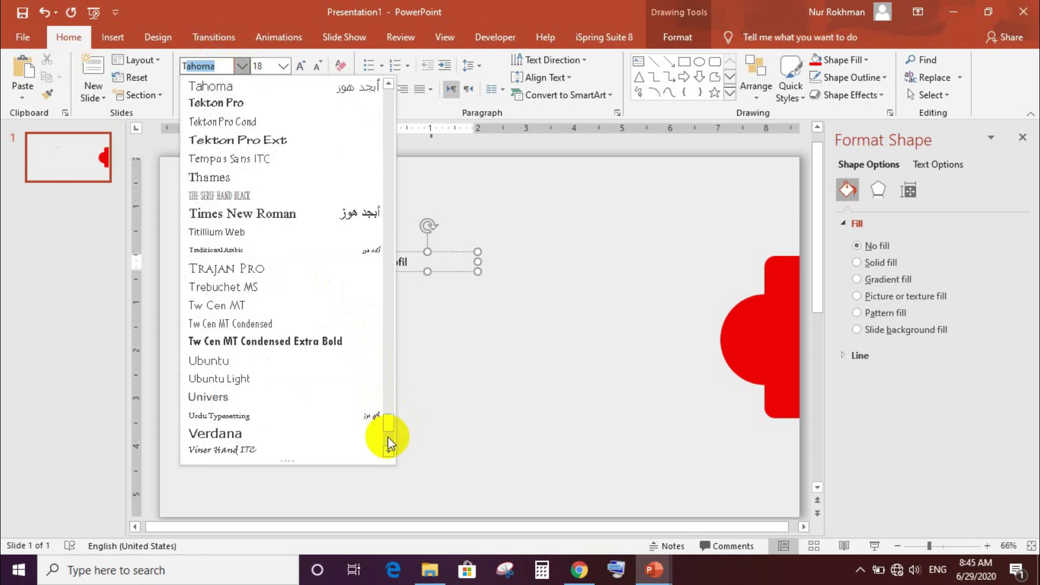
left_click(225, 306)
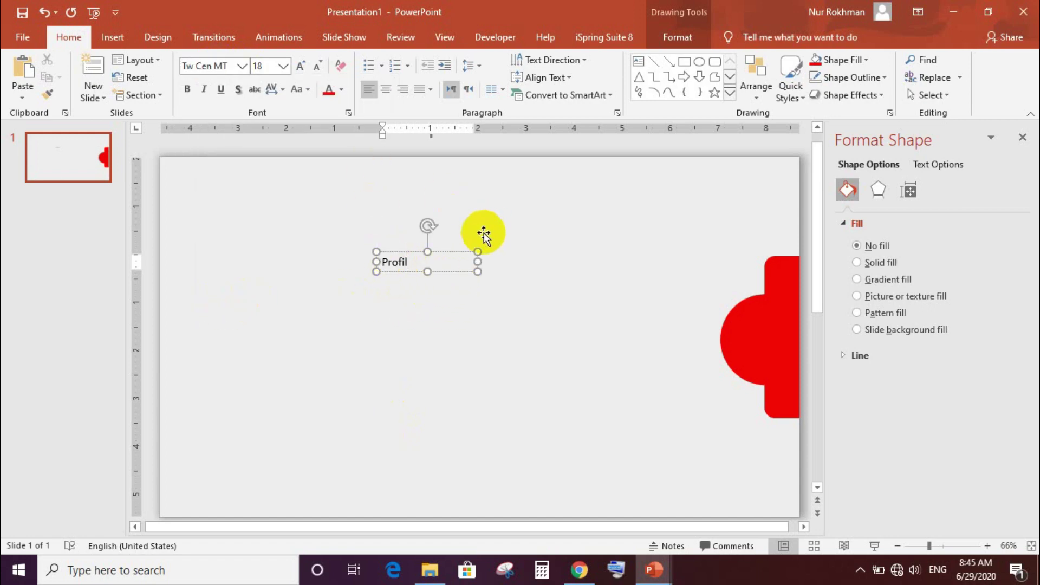
left_click(454, 249)
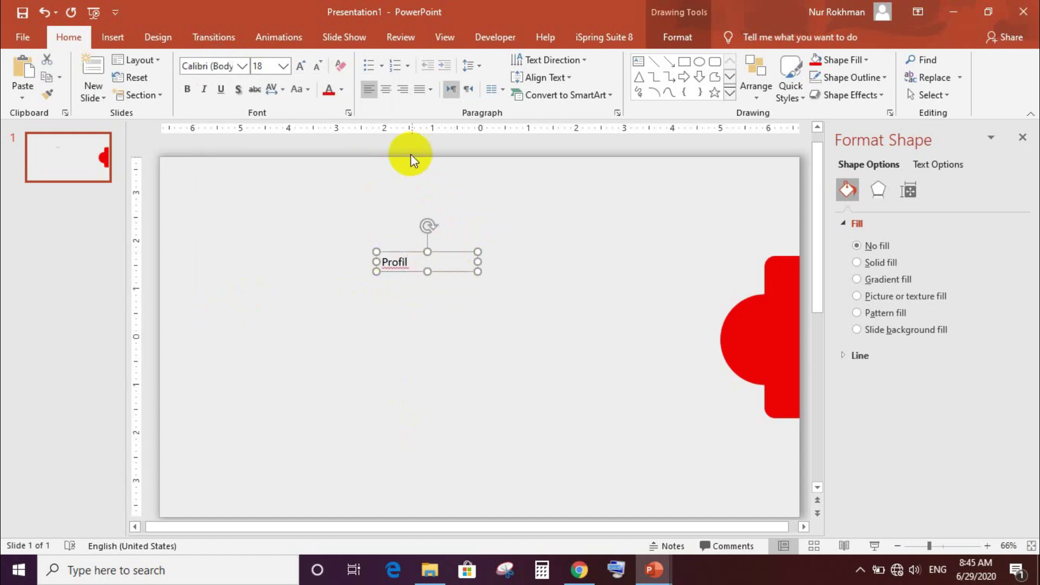
Step: Centre and bold the Profil text, then enlarge it step by step to 36 pt
left_click(385, 86)
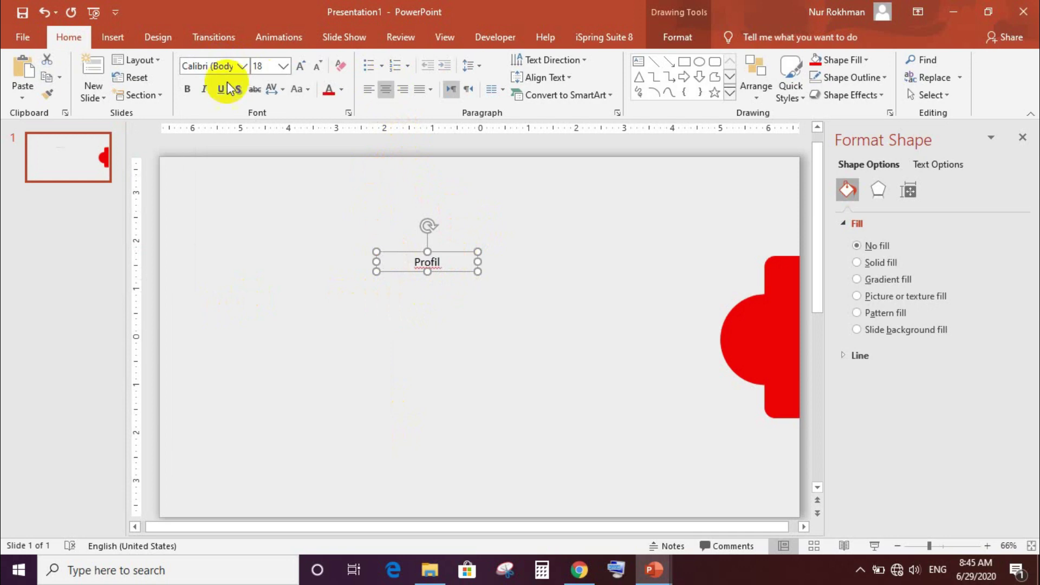
left_click(187, 90)
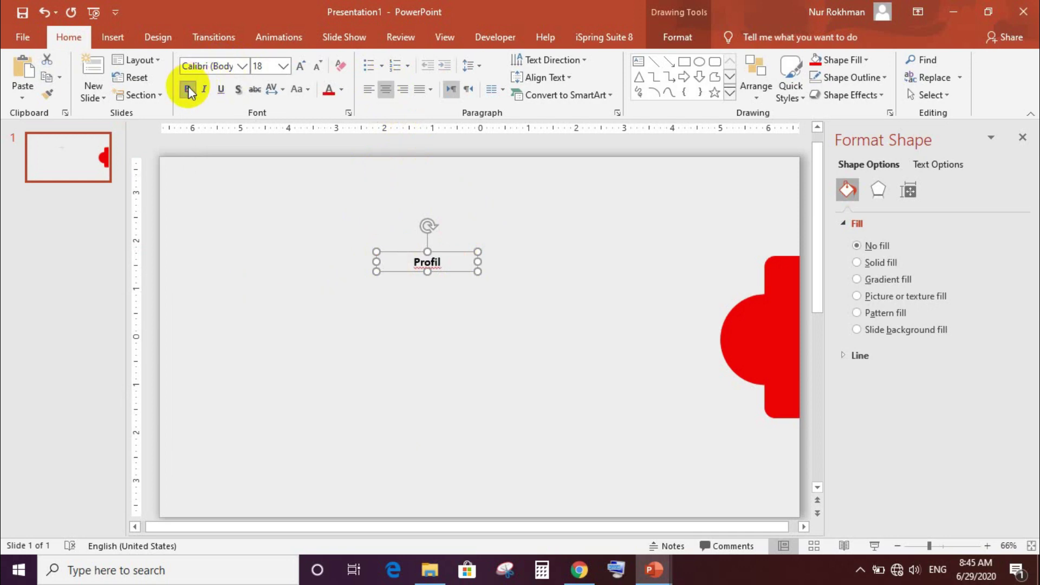
left_click(302, 64)
left_click(301, 64)
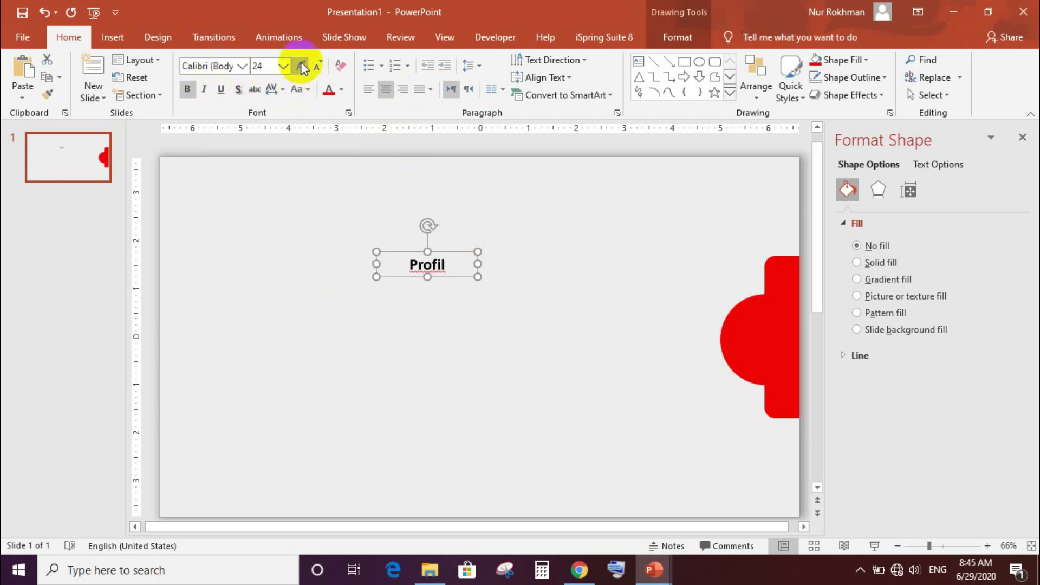
left_click(300, 64)
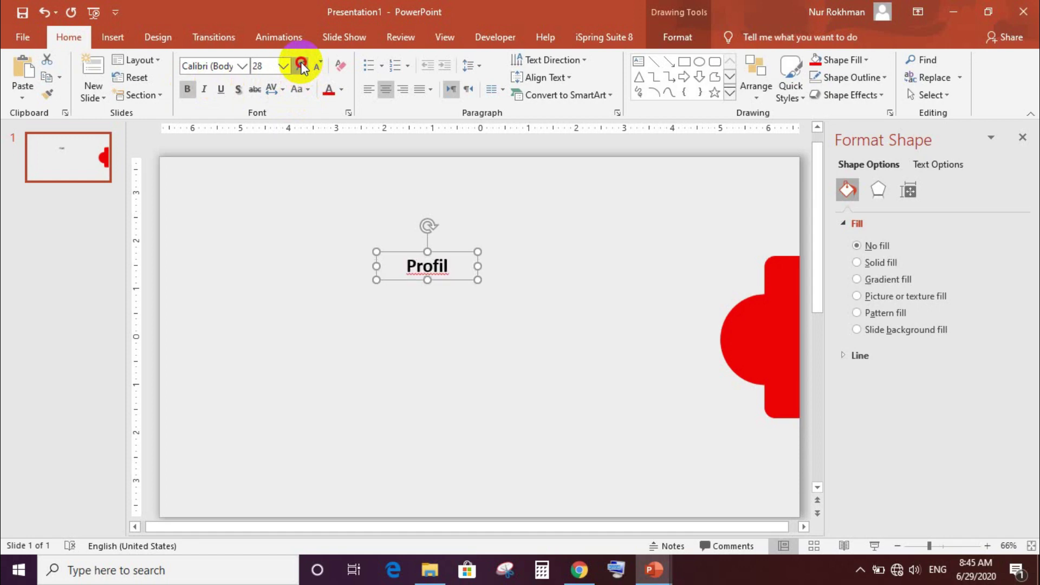
left_click(300, 64)
left_click(300, 64)
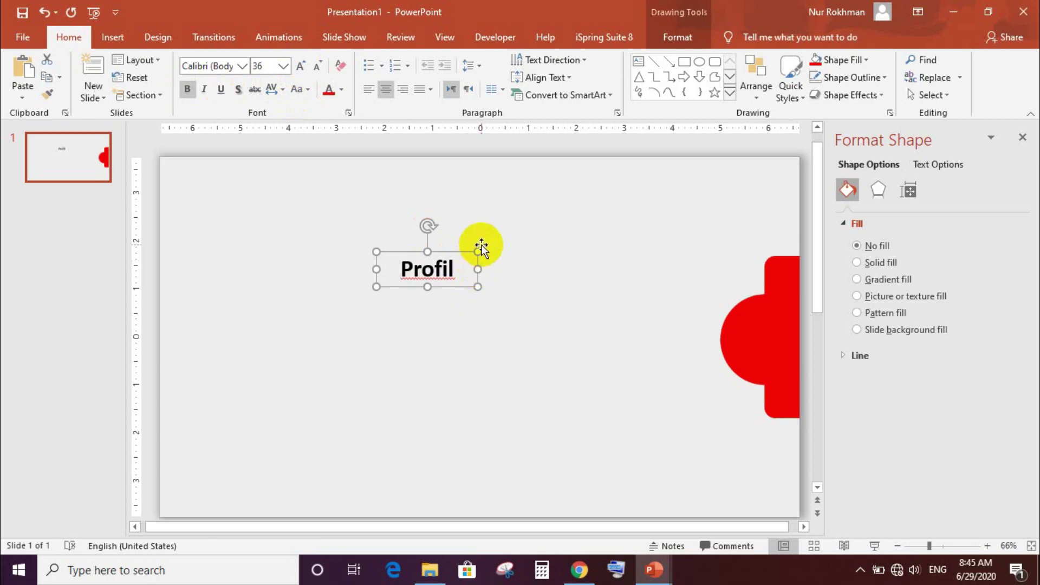
Step: Rotate the Profil box 90° left, stretch it taller and move it onto the red tab
left_click(662, 37)
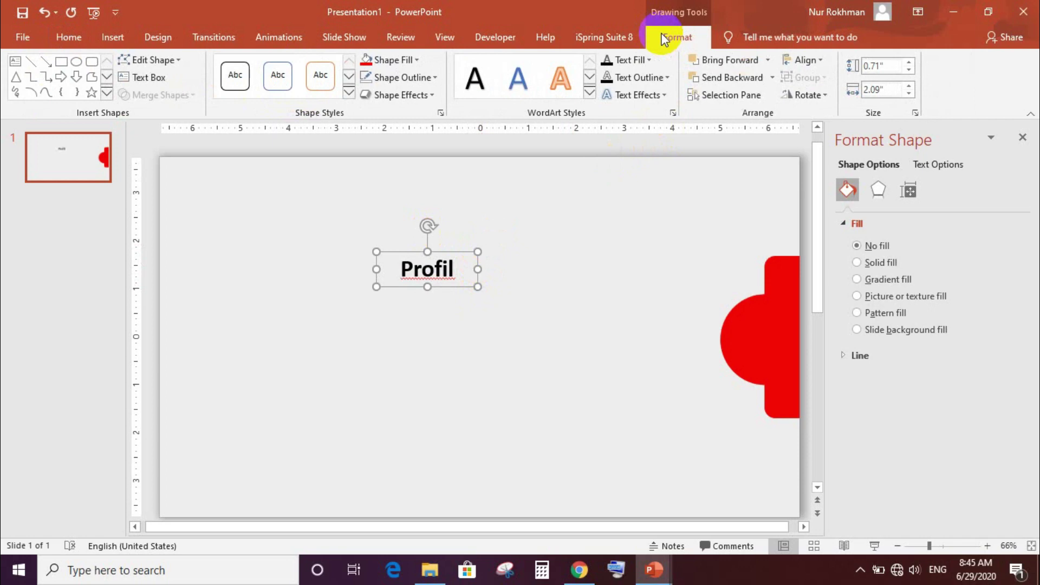
left_click(819, 97)
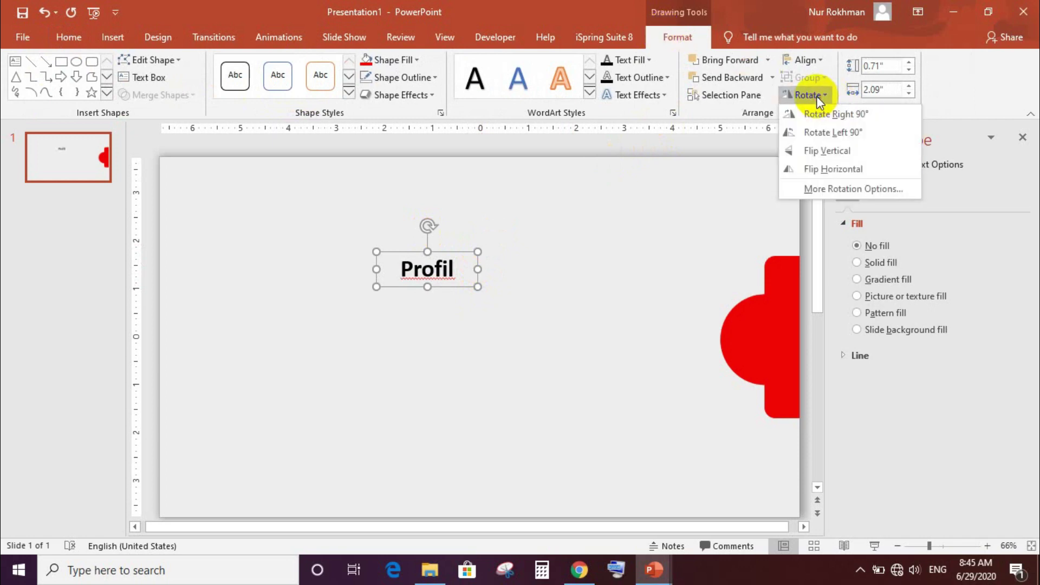
left_click(823, 133)
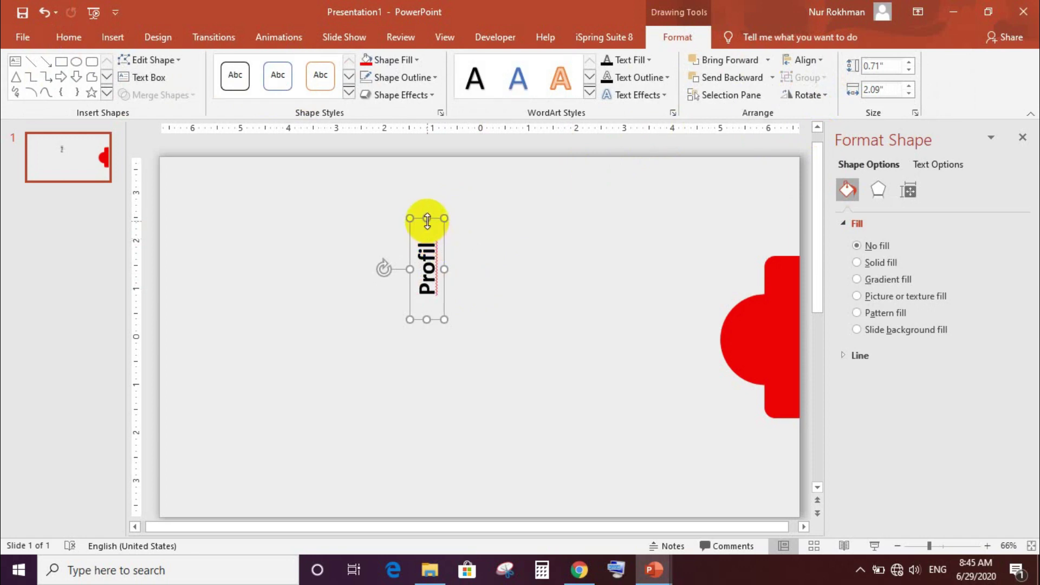
left_click_drag(427, 218, 427, 190)
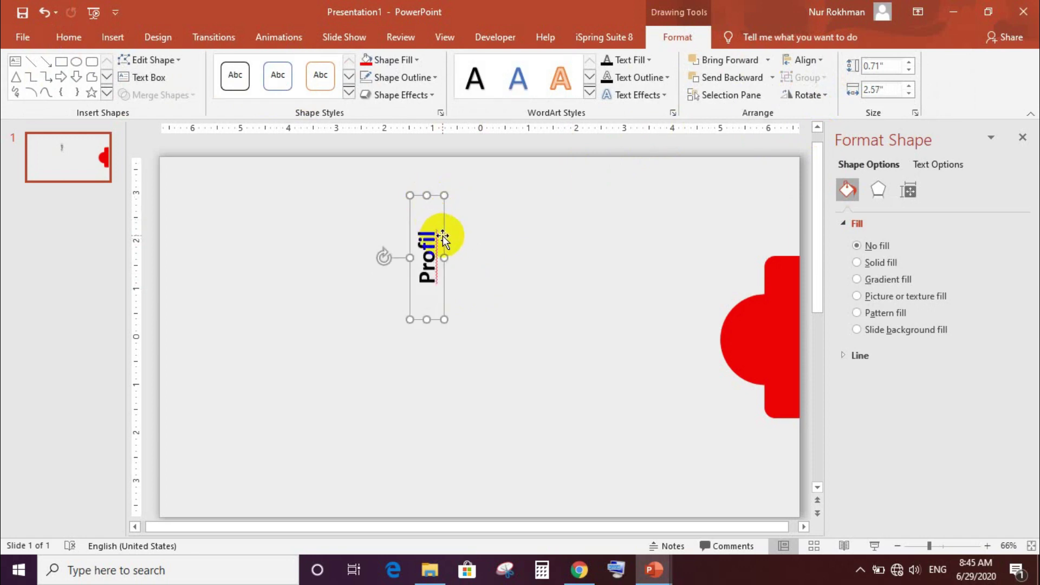
left_click_drag(441, 232, 786, 319)
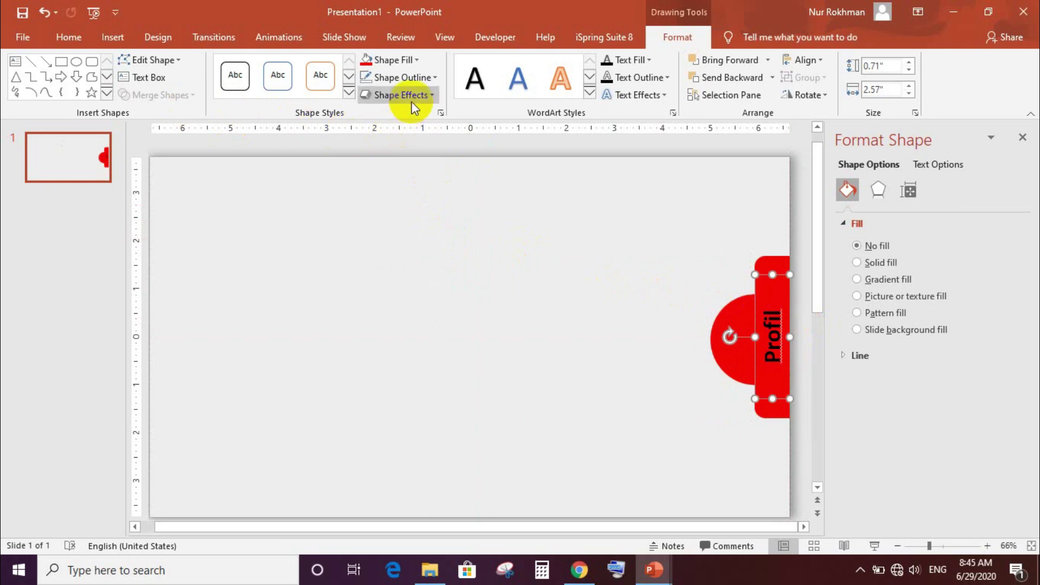
Step: Make the Profil text white, undoing an accidental white shape fill on the box
left_click(409, 63)
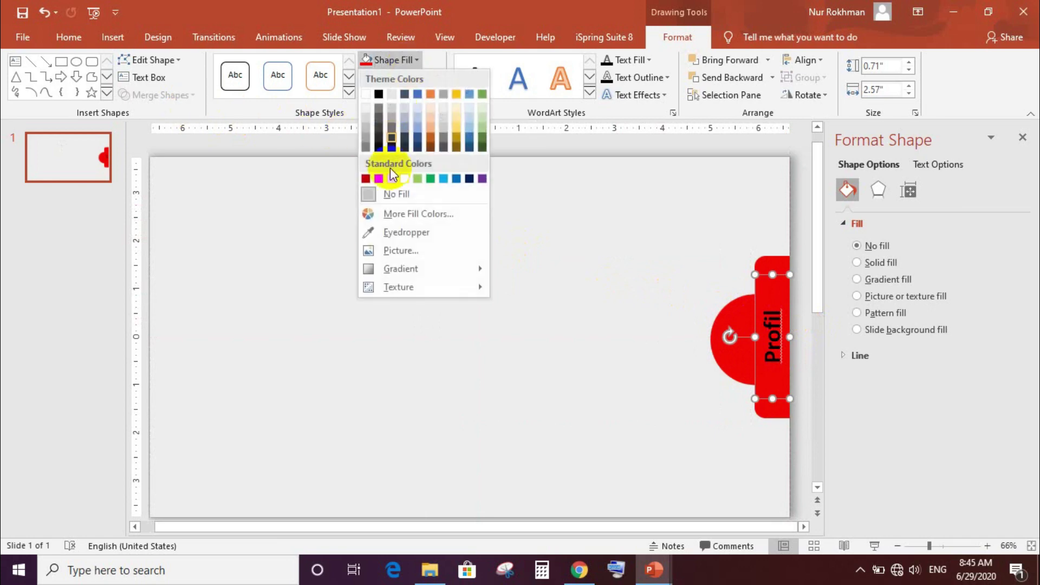
left_click(366, 95)
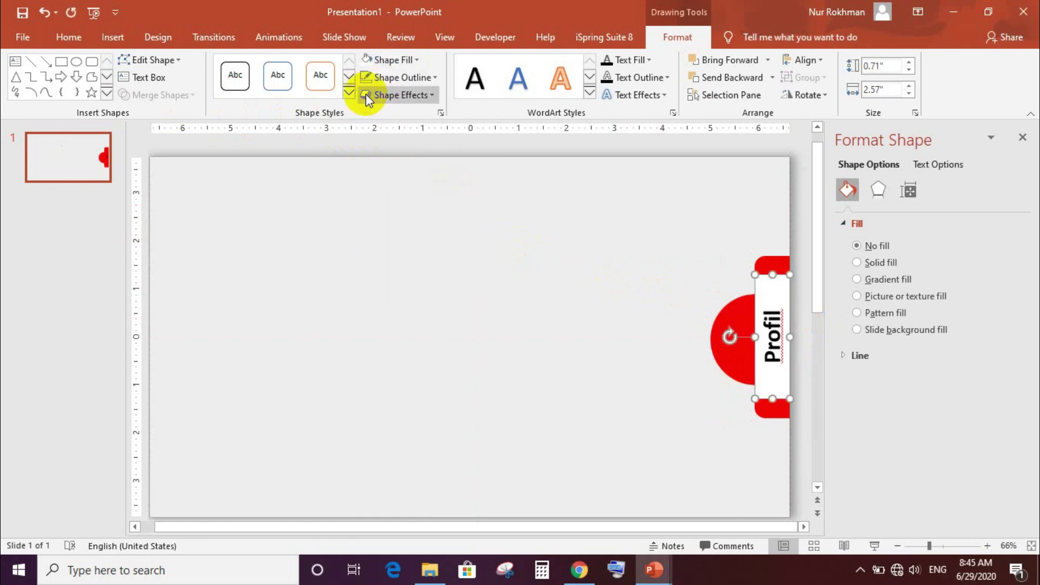
key("ctrl+z")
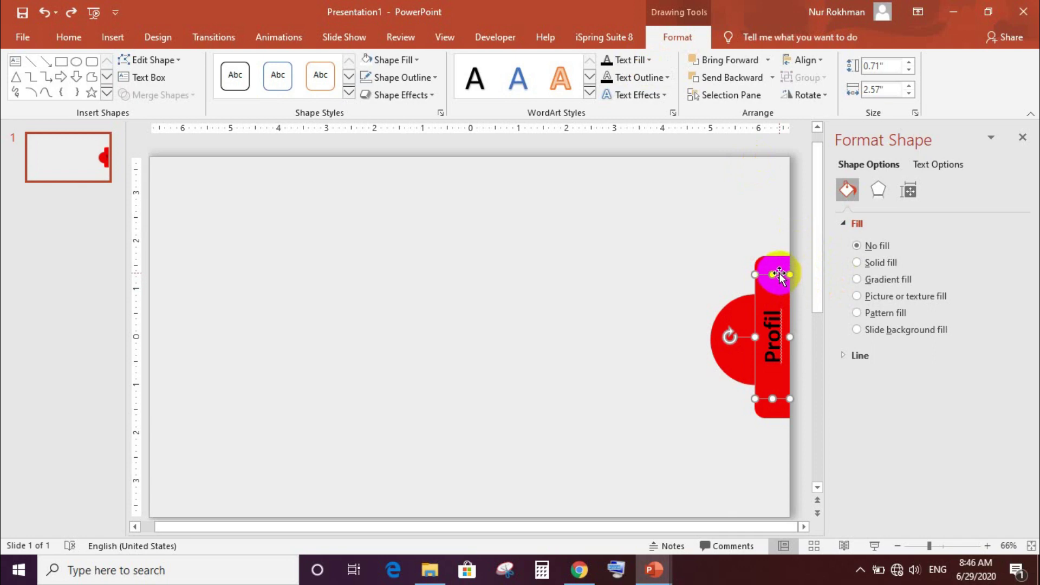
left_click(646, 62)
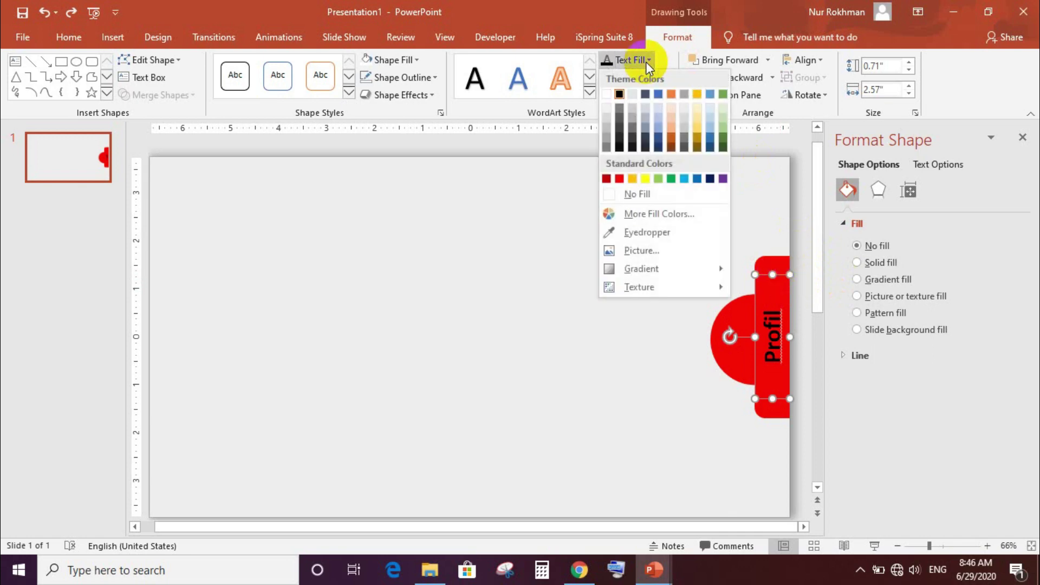
left_click(605, 95)
left_click(550, 350)
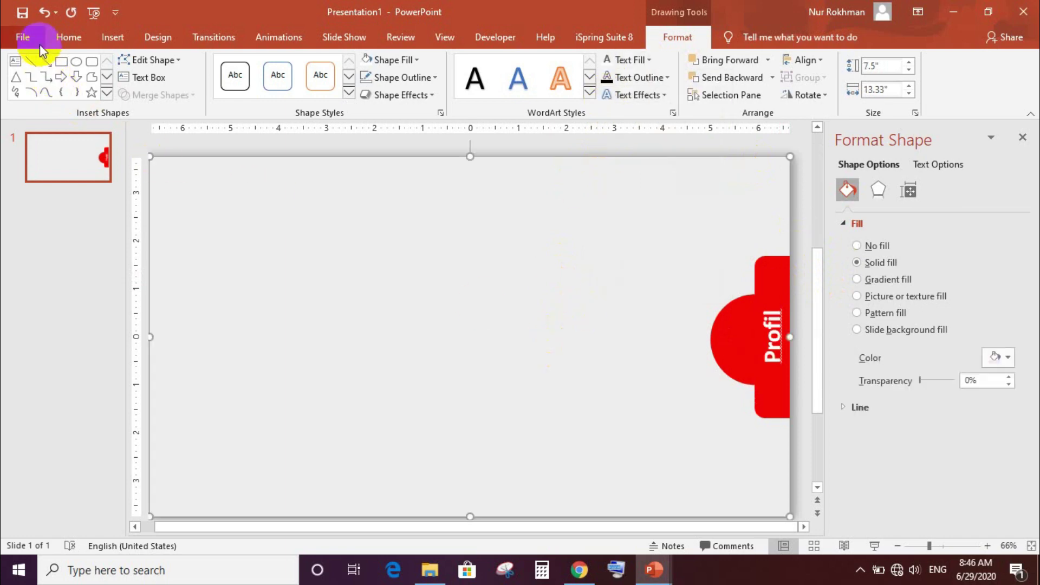
Step: Browse to the Projeck PPT folder on New Volume (F:) for a picture, then cancel
left_click(99, 36)
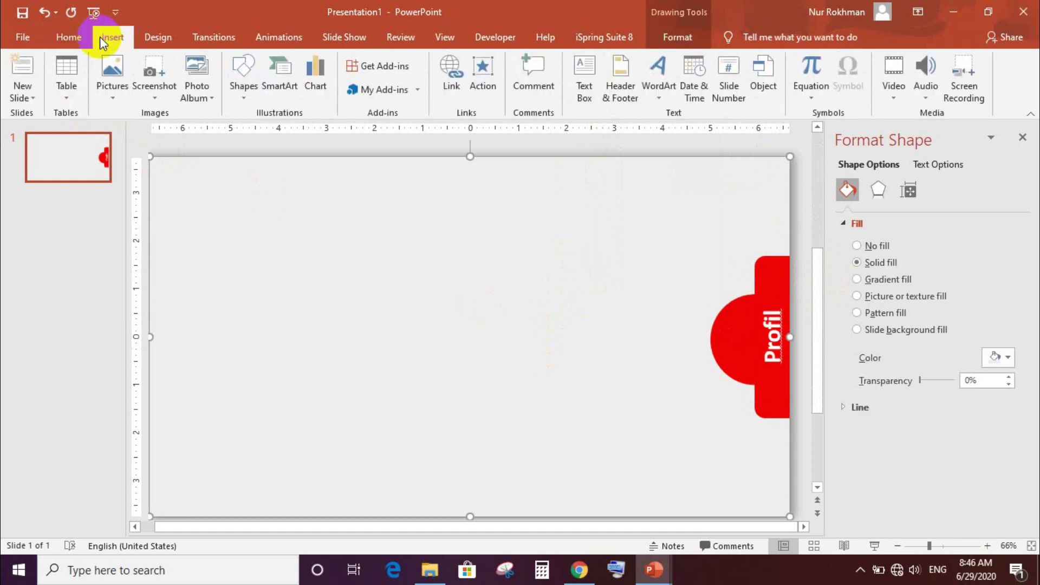
left_click(111, 84)
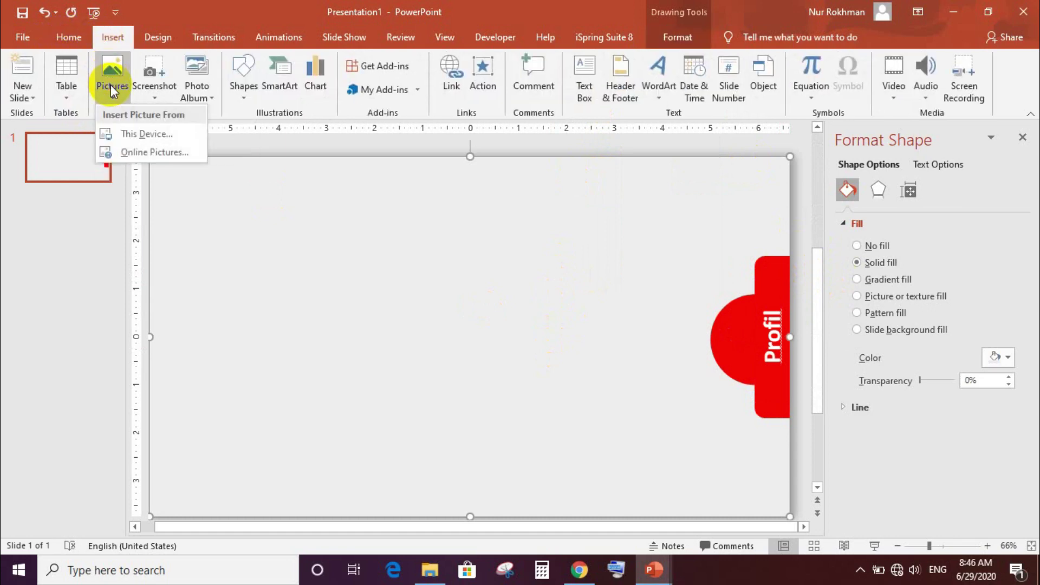
left_click(131, 133)
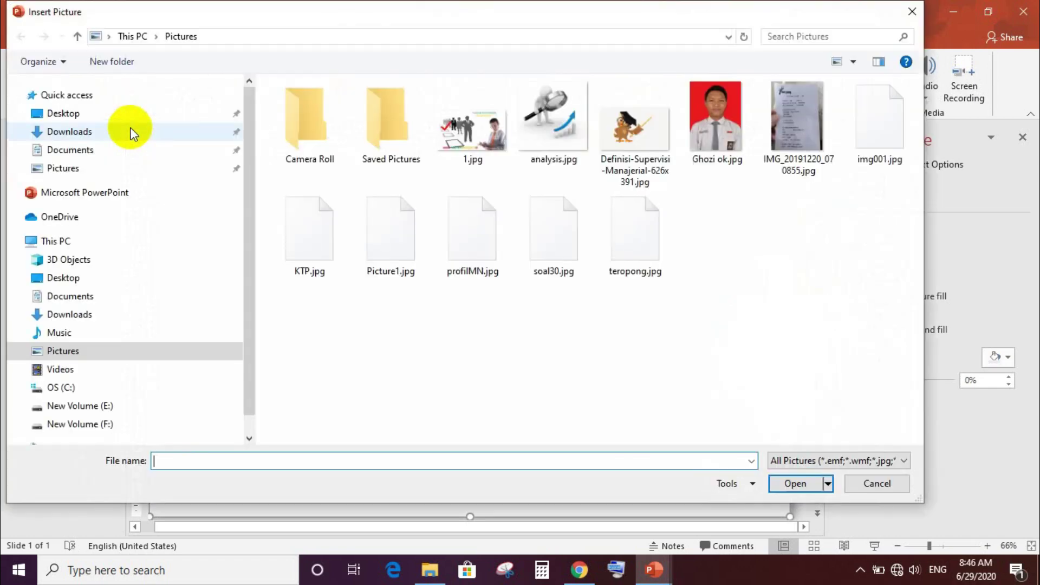
left_click(21, 424)
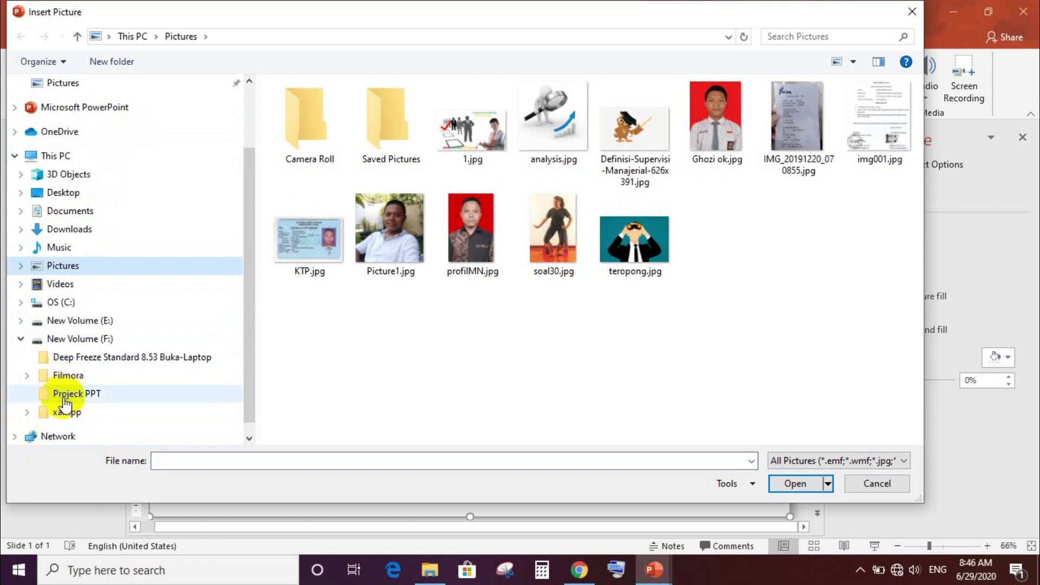
left_click(65, 401)
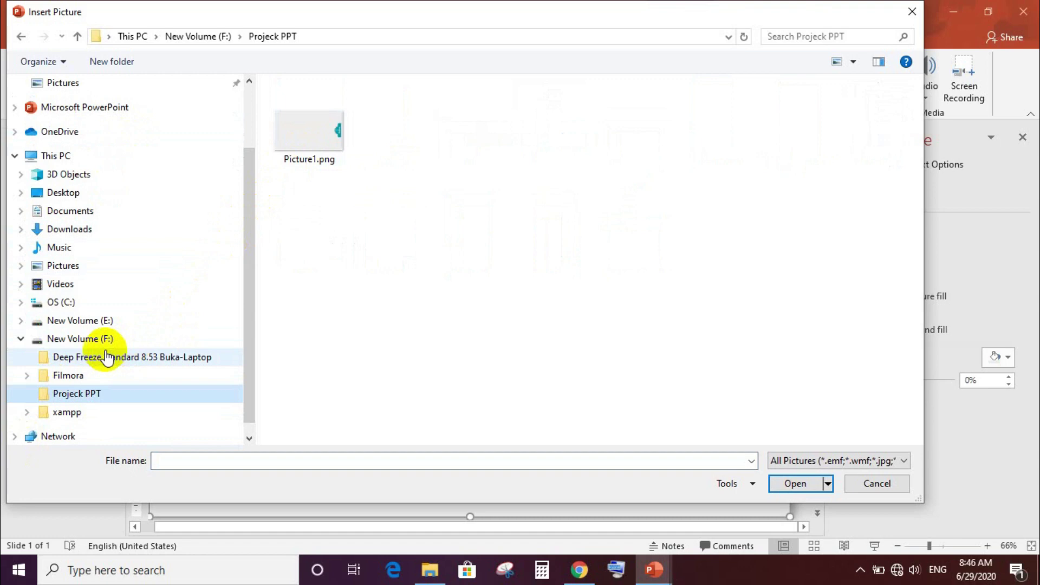
left_click(877, 484)
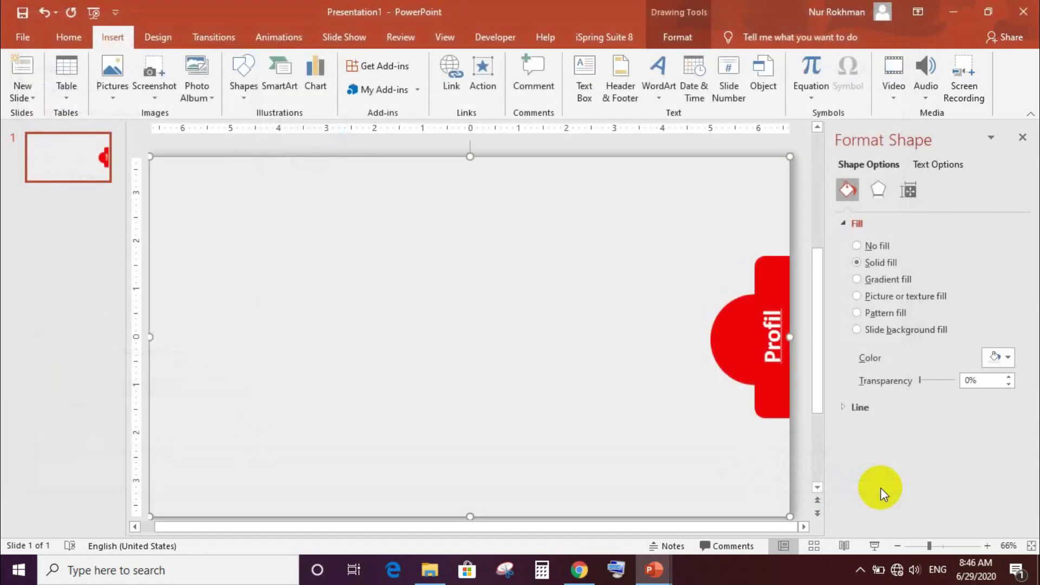
Step: Insert Picture1.png from the Projeck PPT folder onto the slide
left_click(116, 97)
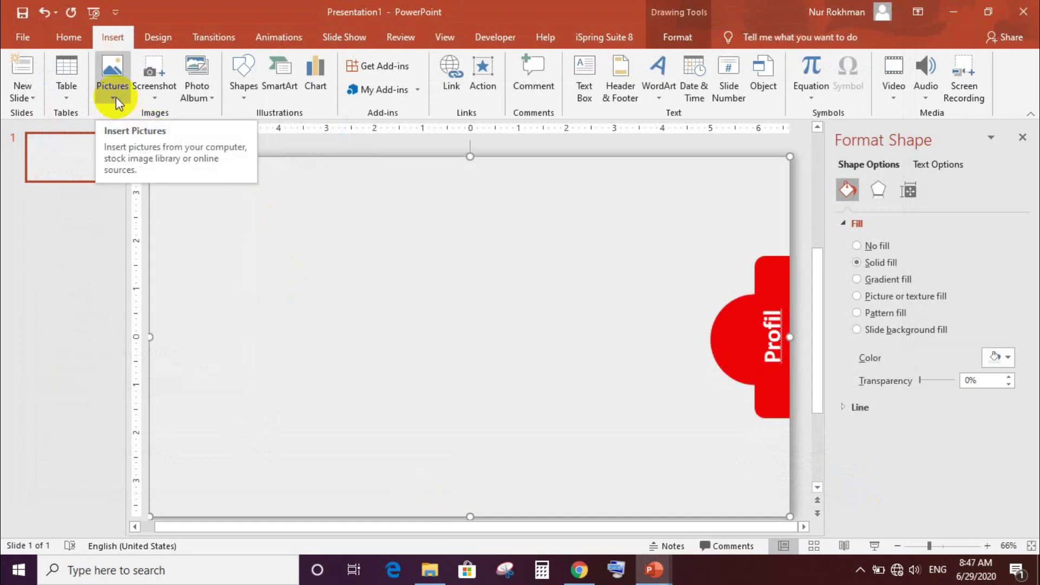
left_click(116, 96)
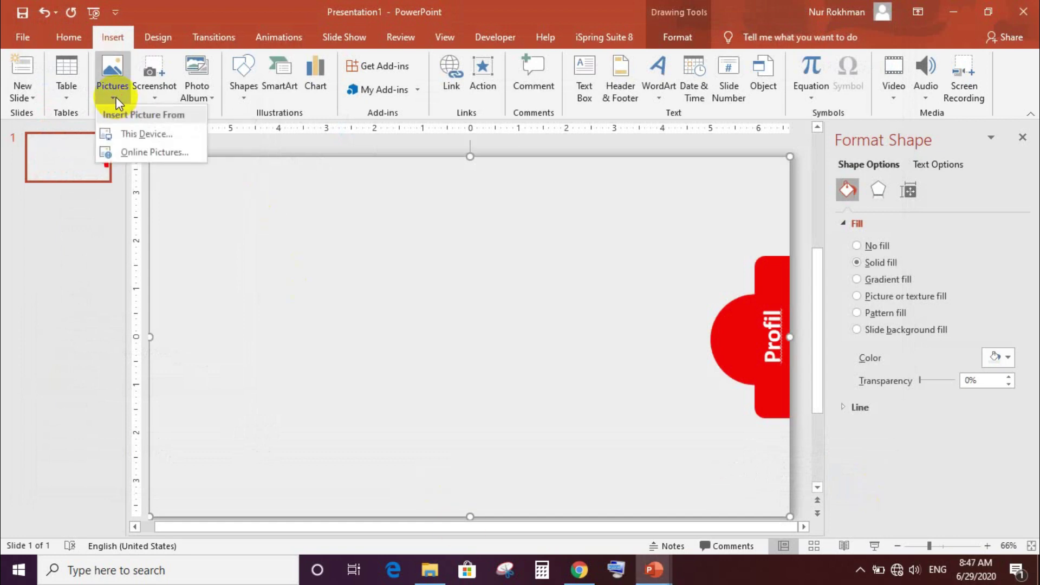
left_click(164, 130)
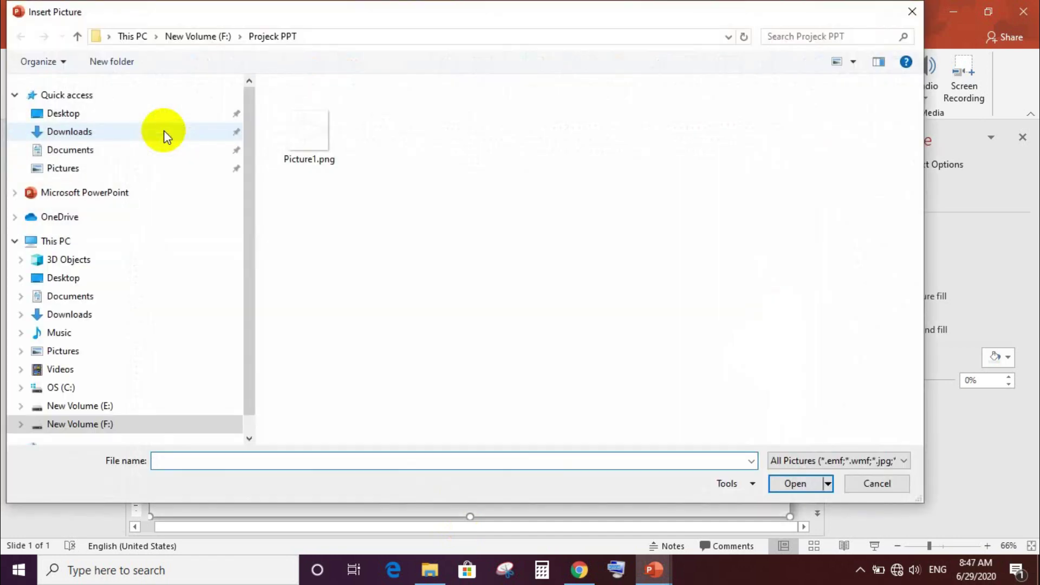
left_click(298, 132)
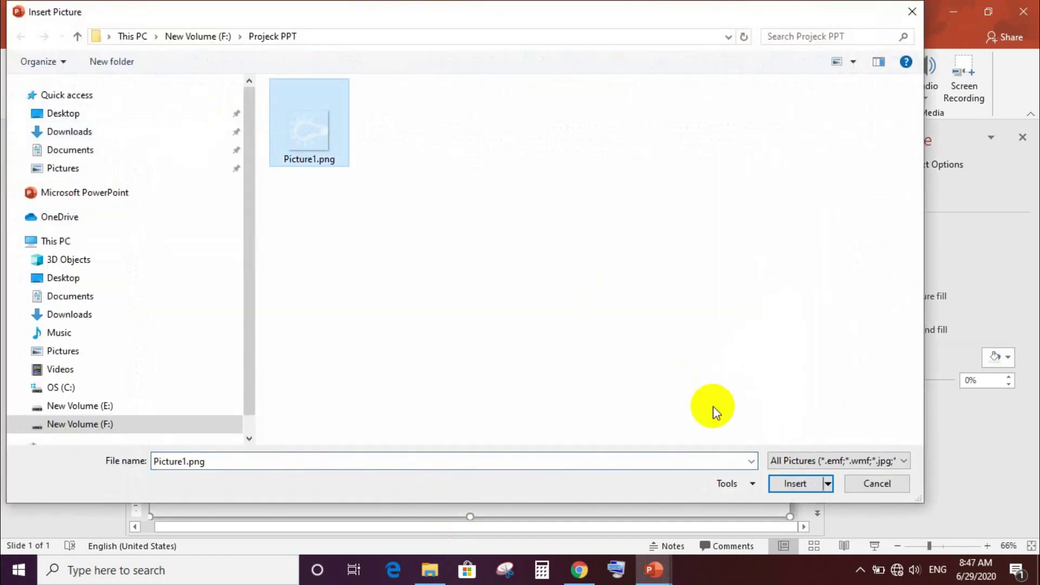
left_click(782, 486)
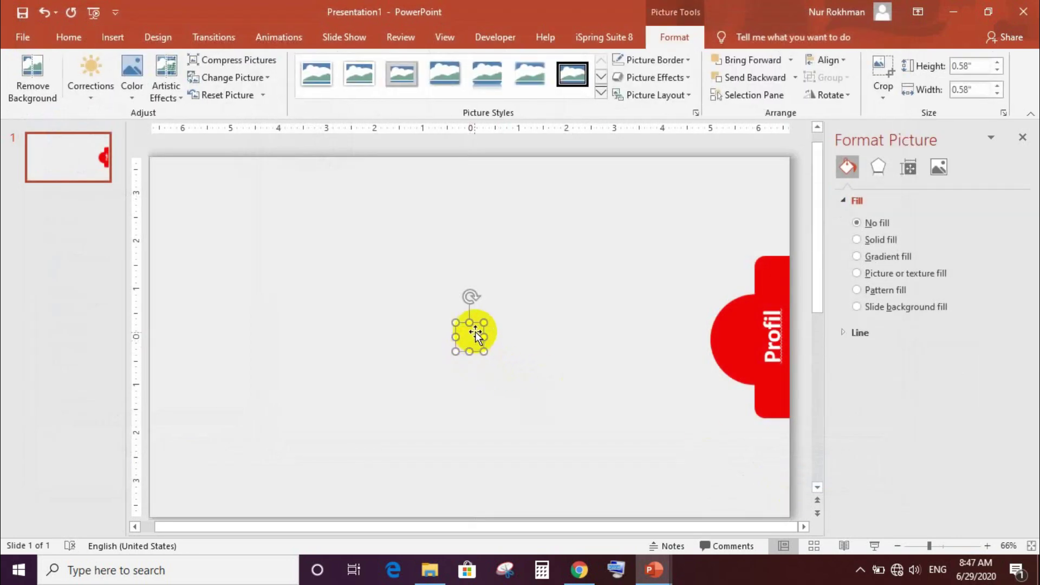
Step: Move the lightbulb icon onto the tab's red half-circle and select the tab with the icon
left_click_drag(475, 331, 740, 339)
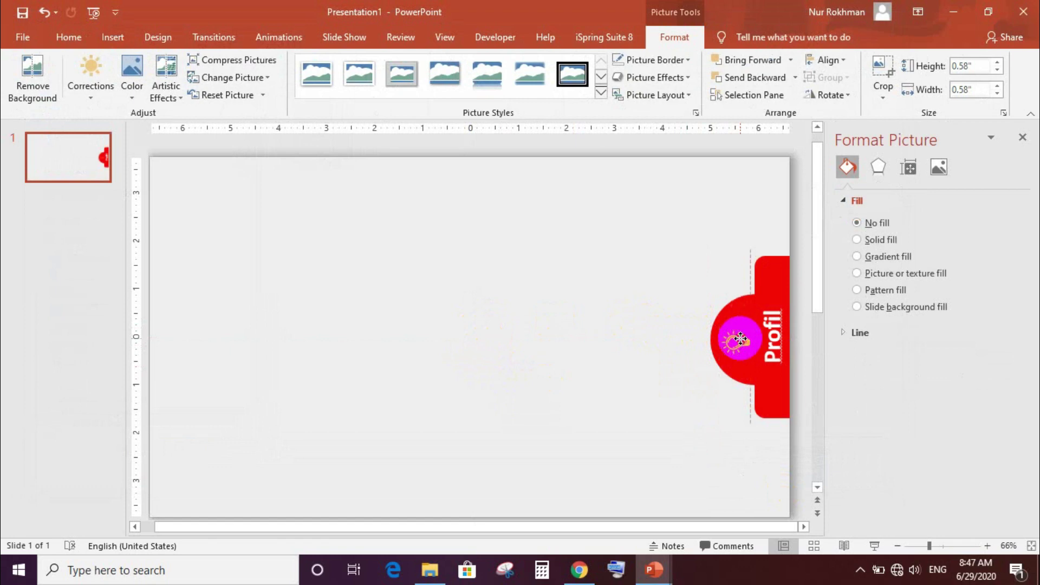
left_click(721, 421)
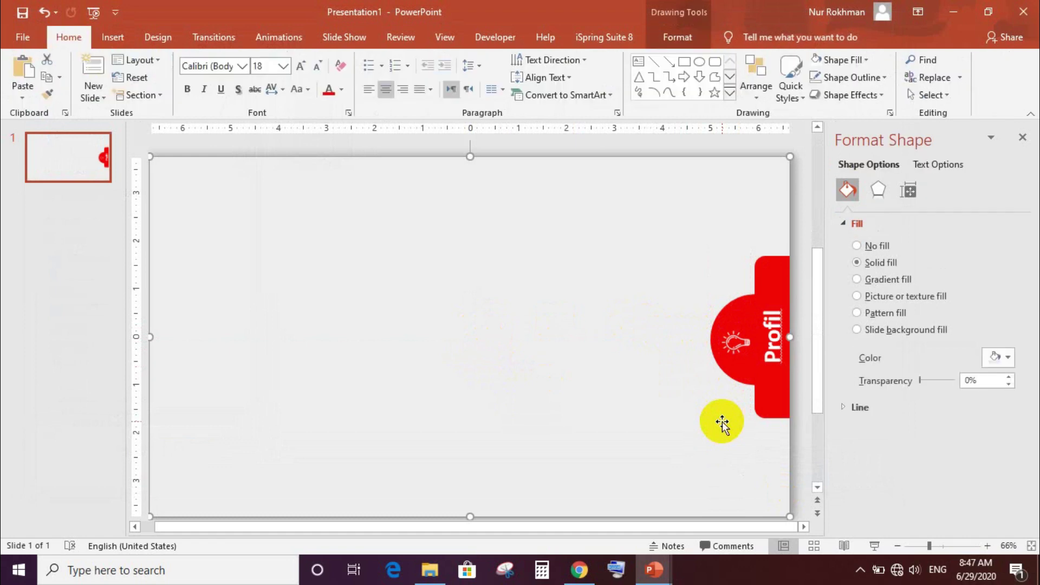
left_click(762, 398)
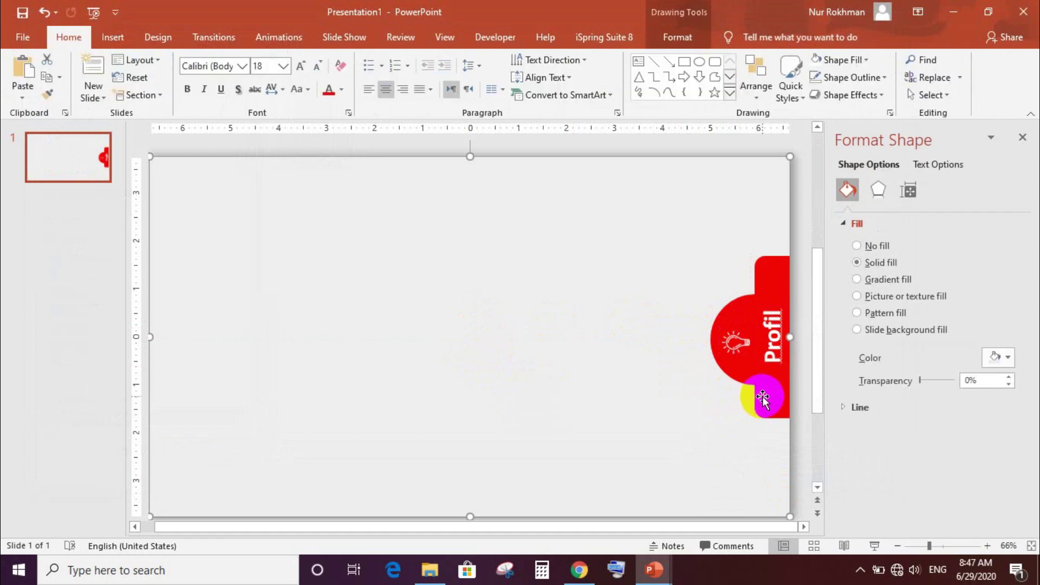
mouse_move(762, 398)
left_mouse_down()
mouse_move(742, 376)
mouse_move(739, 345)
left_mouse_up()
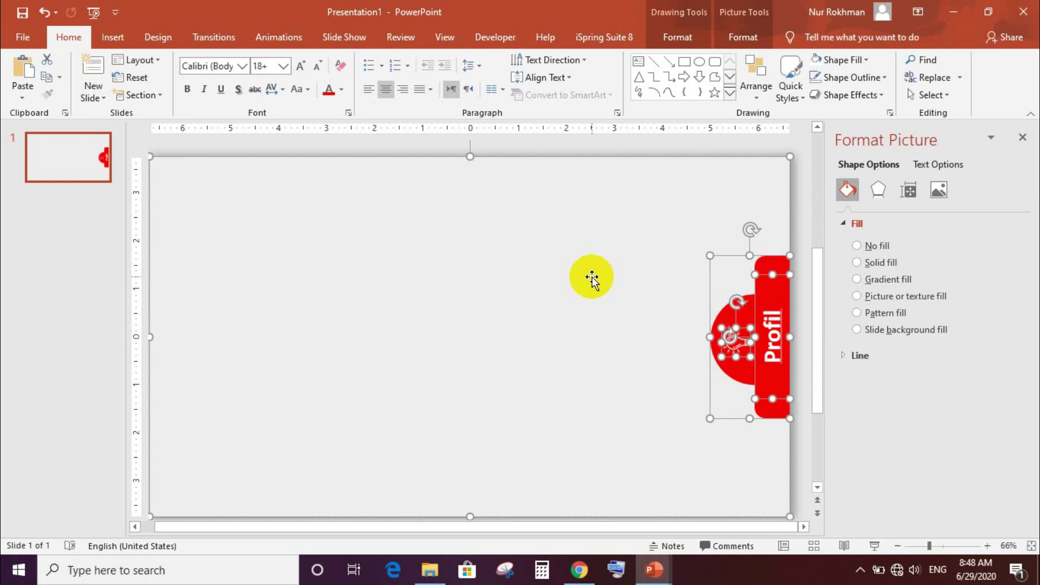
Step: Paste a duplicate of the Profil tab graphic and align it level, just left of the original
left_click(591, 278)
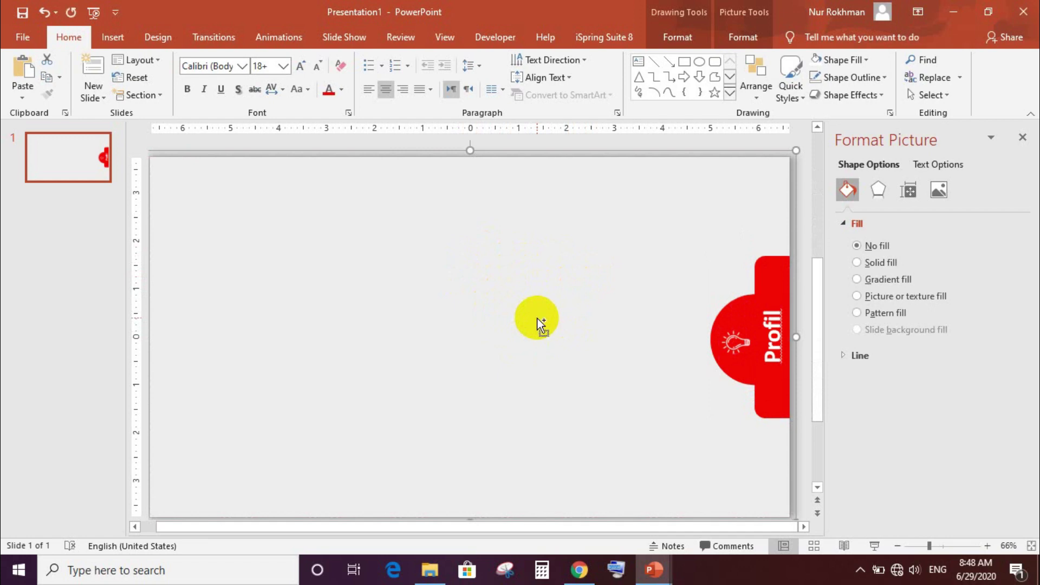
key("ctrl+v")
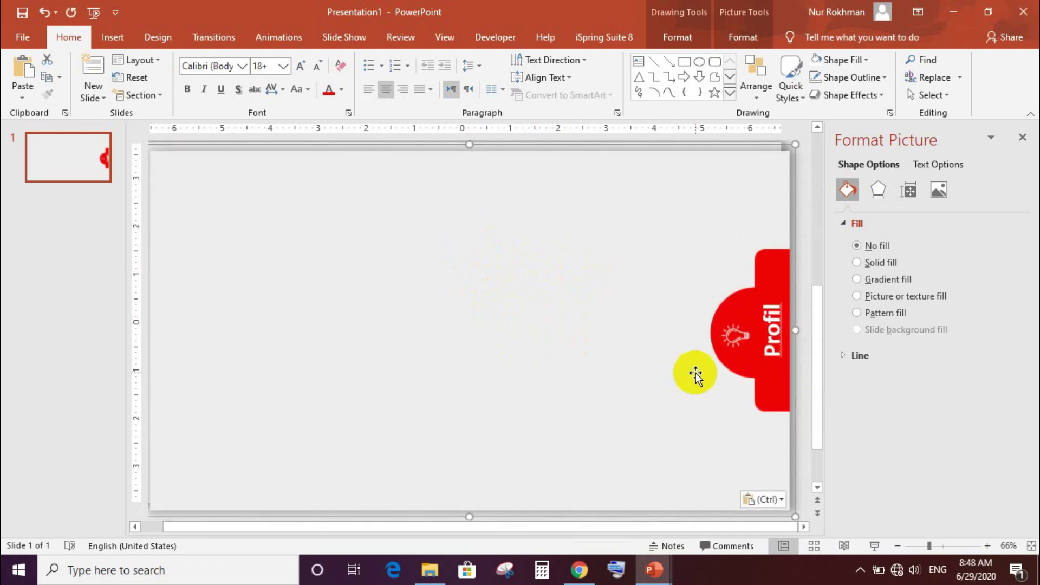
mouse_move(694, 376)
left_mouse_down()
mouse_move(632, 368)
mouse_move(653, 373)
left_mouse_up()
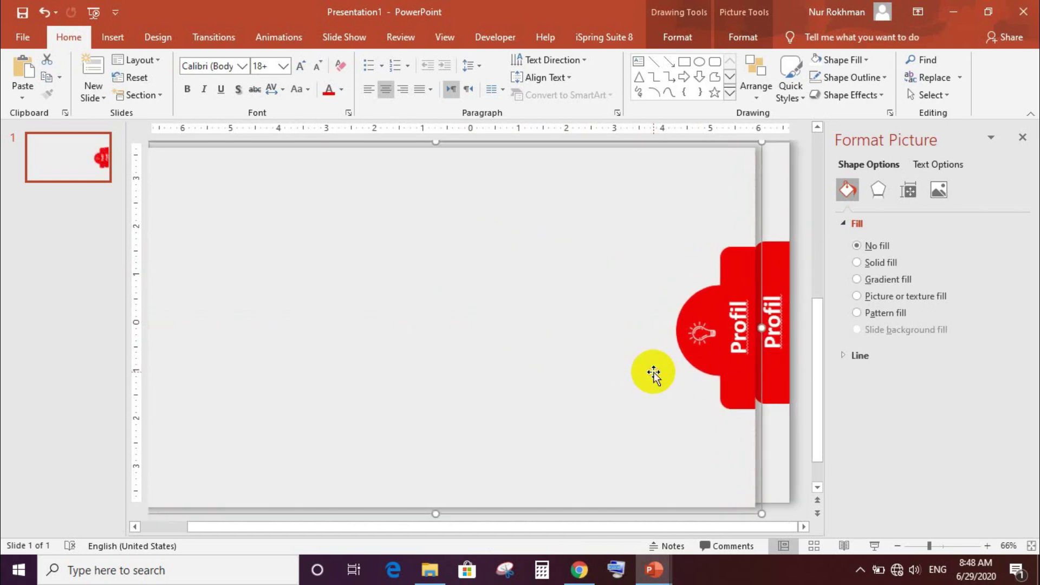
left_click_drag(653, 373, 657, 365)
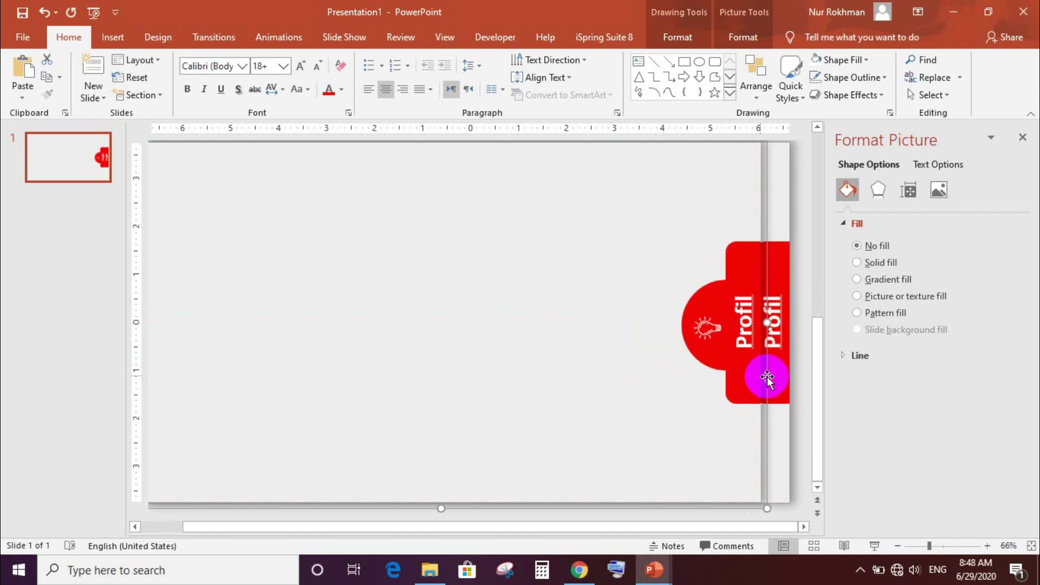
Step: Retype the front tab's label as Pendahuluan, adjust its text box and select the tab shape
left_click(742, 331)
left_click(743, 333)
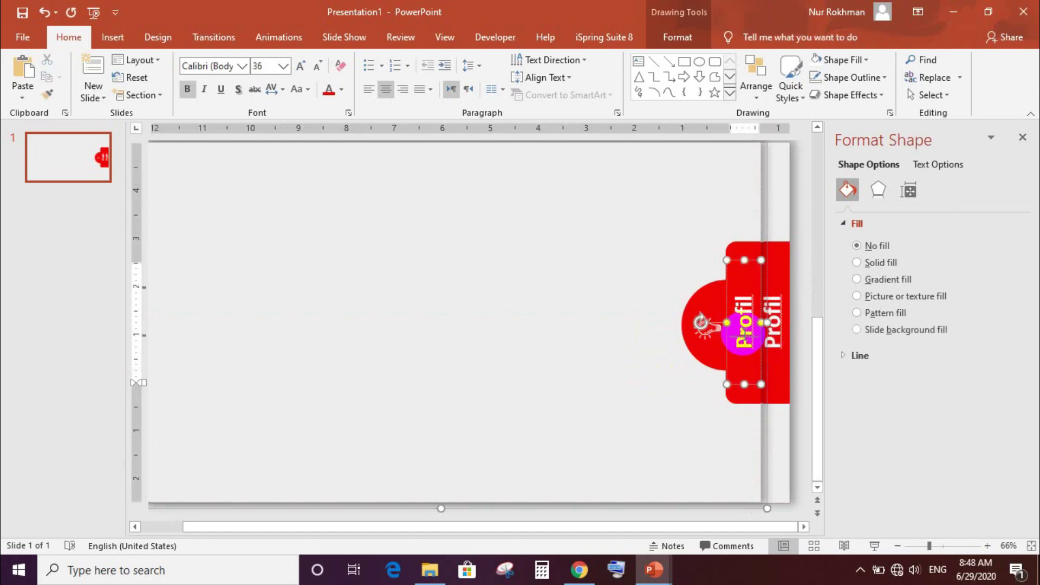
type("P")
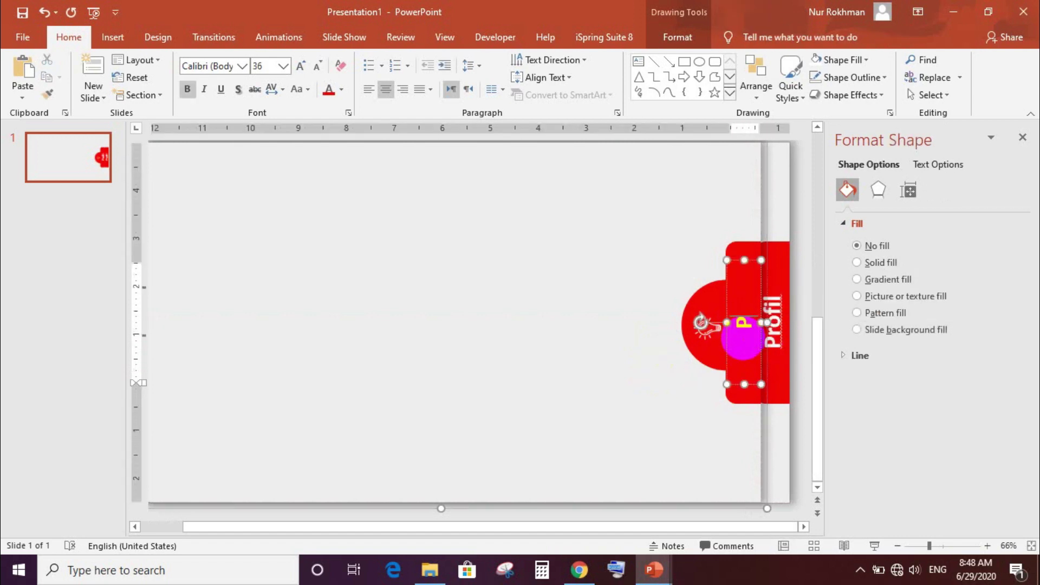
type("endahu")
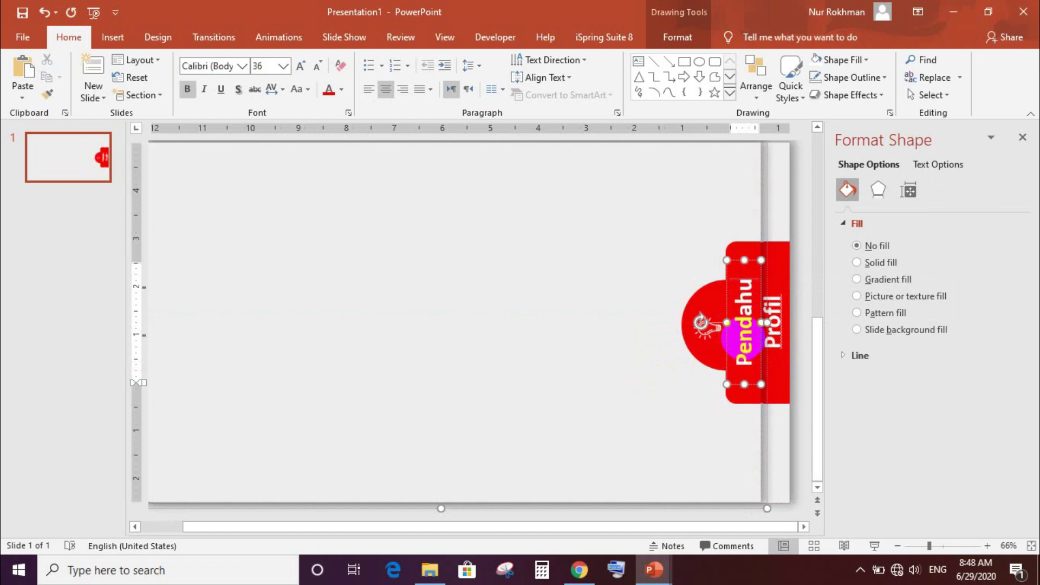
type("luan")
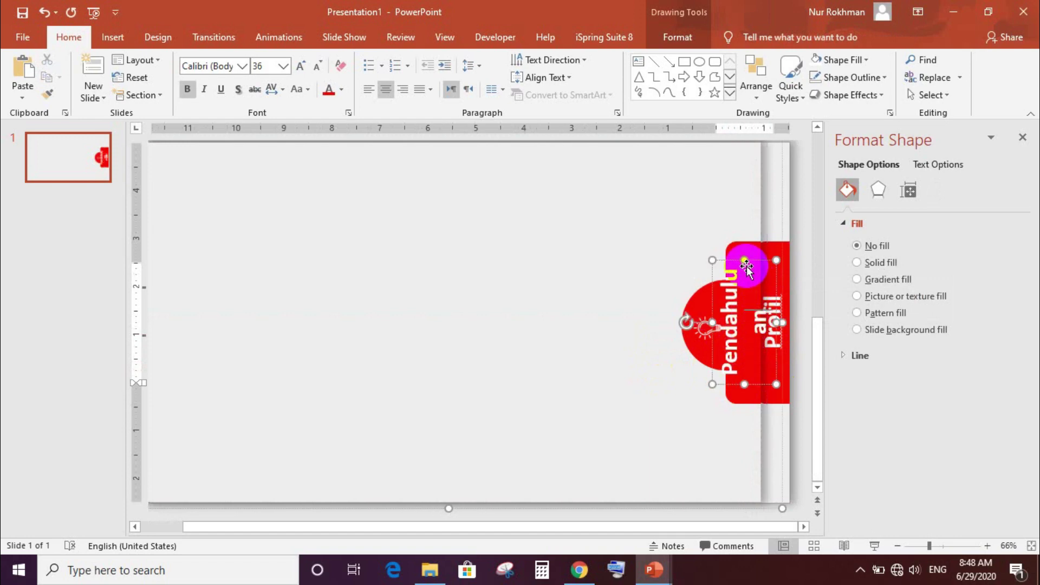
left_click_drag(744, 260, 746, 244)
key("ctrl+z")
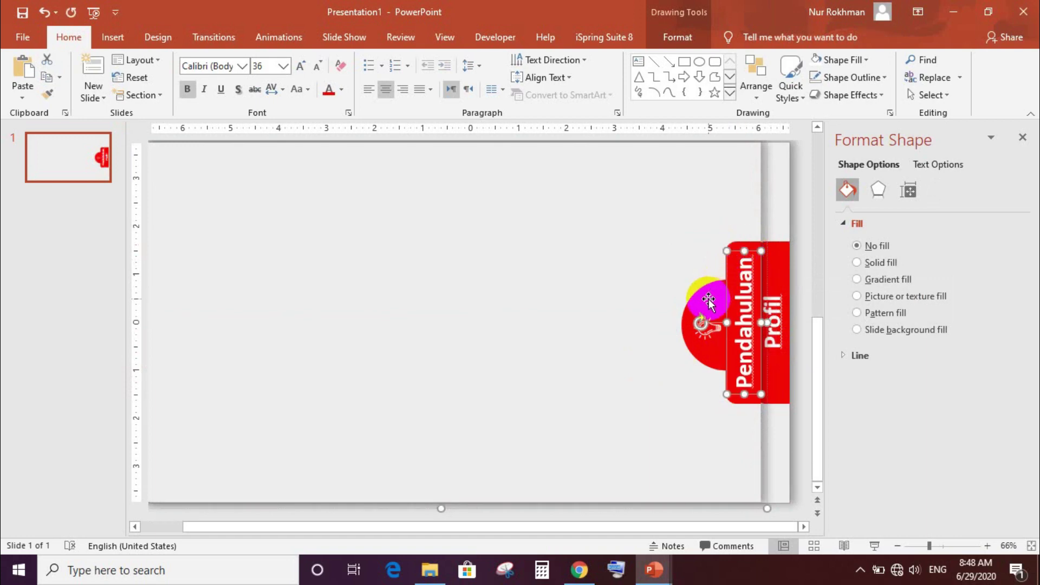
left_click(708, 300)
left_click(708, 299)
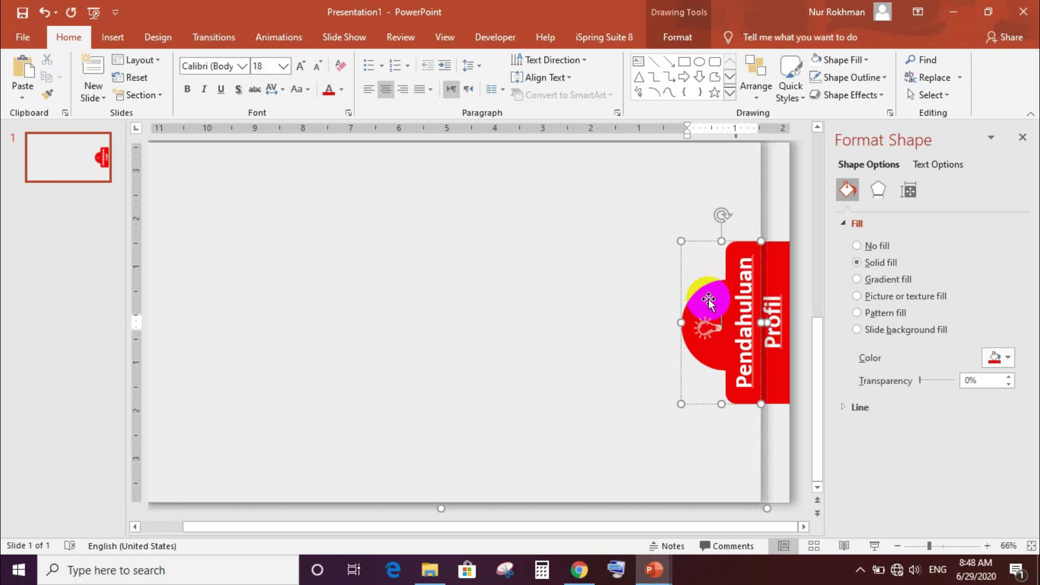
left_click(721, 289)
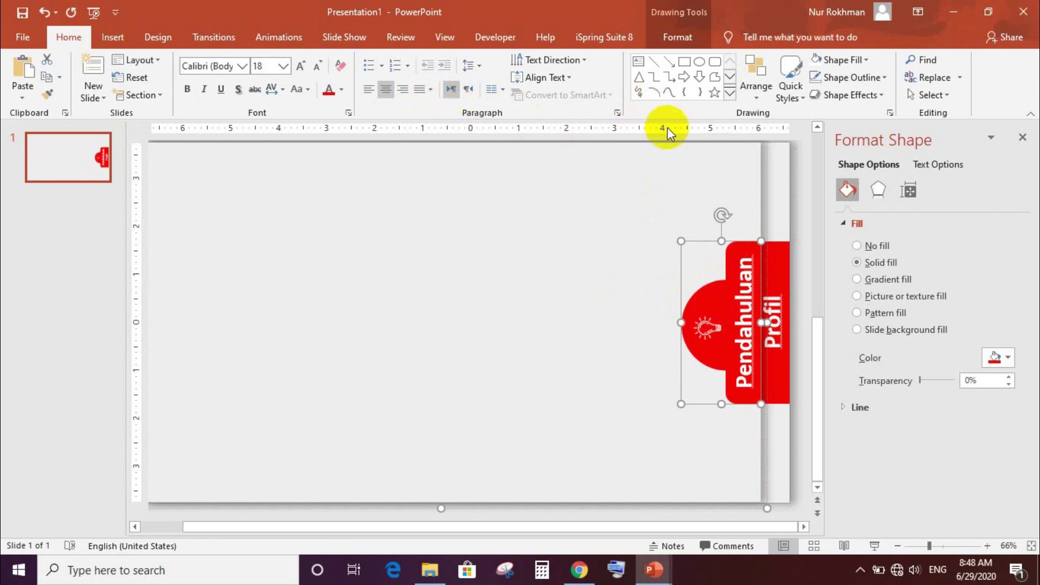
left_click(677, 35)
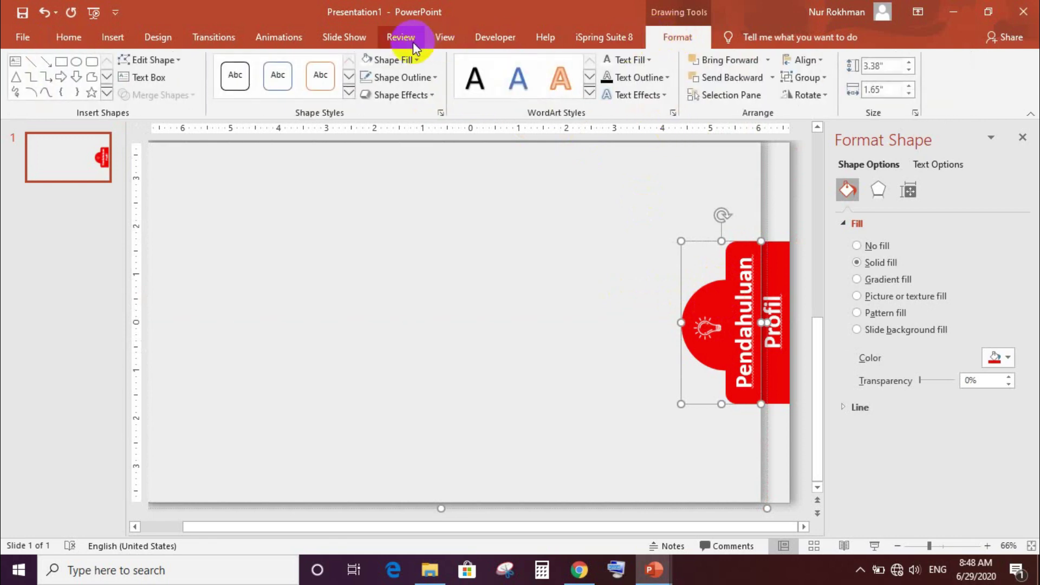
Step: Fill the Pendahuluan tab with the orange-yellow standard colour
left_click(412, 60)
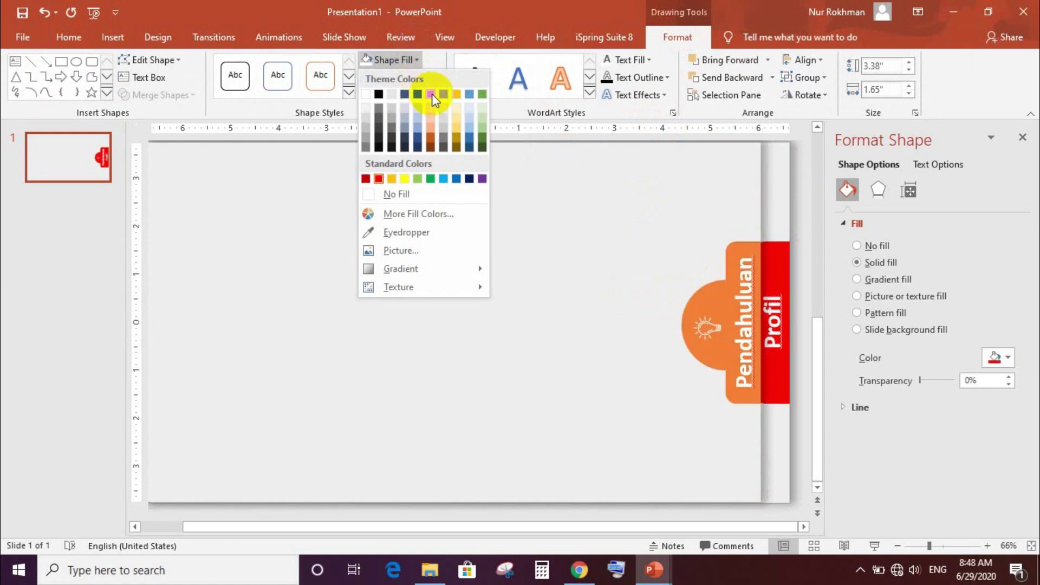
left_click(390, 179)
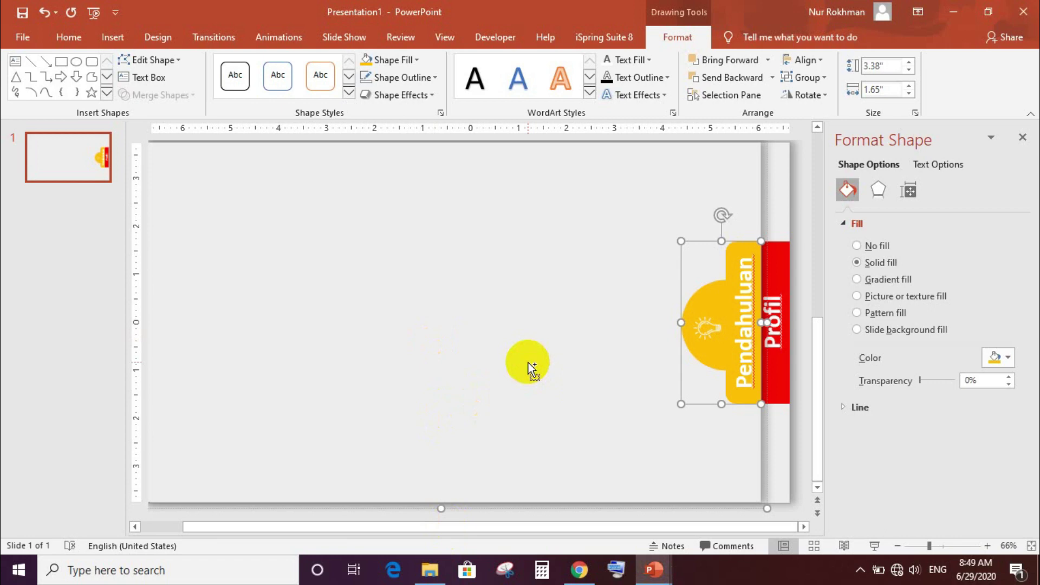
Step: Paste another tab copy and position it just left of the Pendahuluan tab
key("ctrl+v")
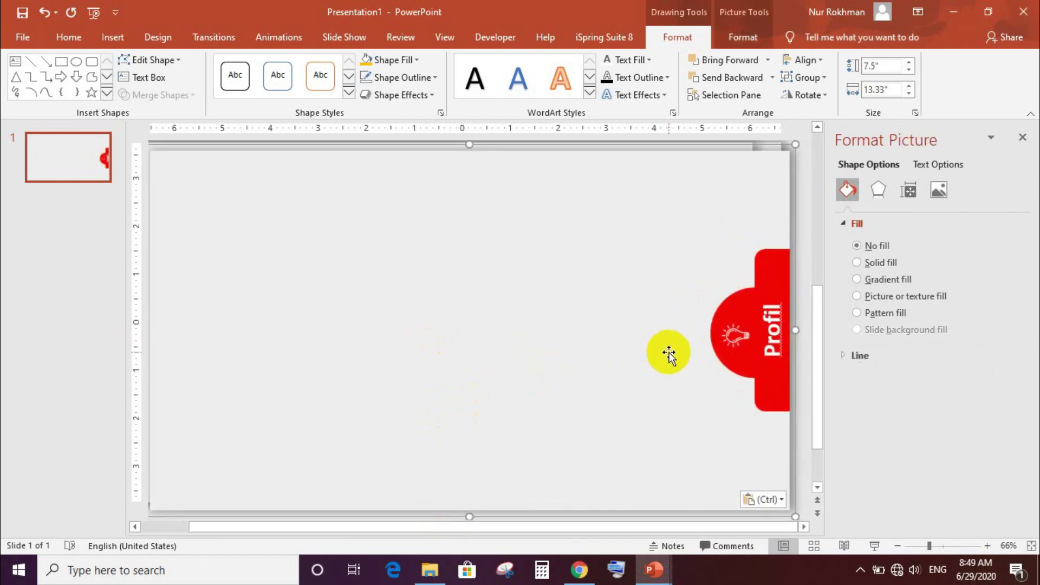
left_click_drag(669, 353, 587, 344)
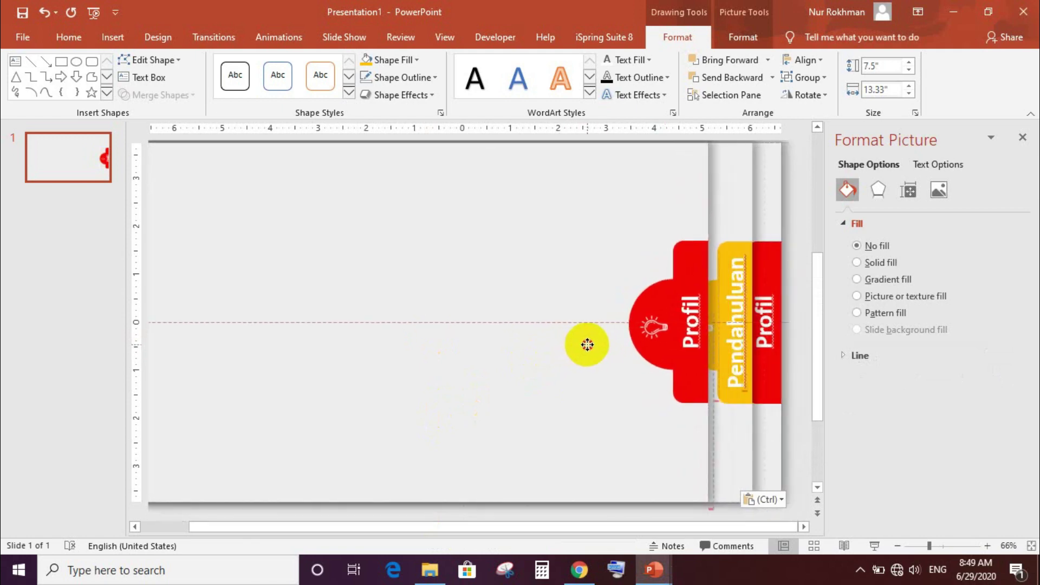
left_click_drag(587, 344, 599, 350)
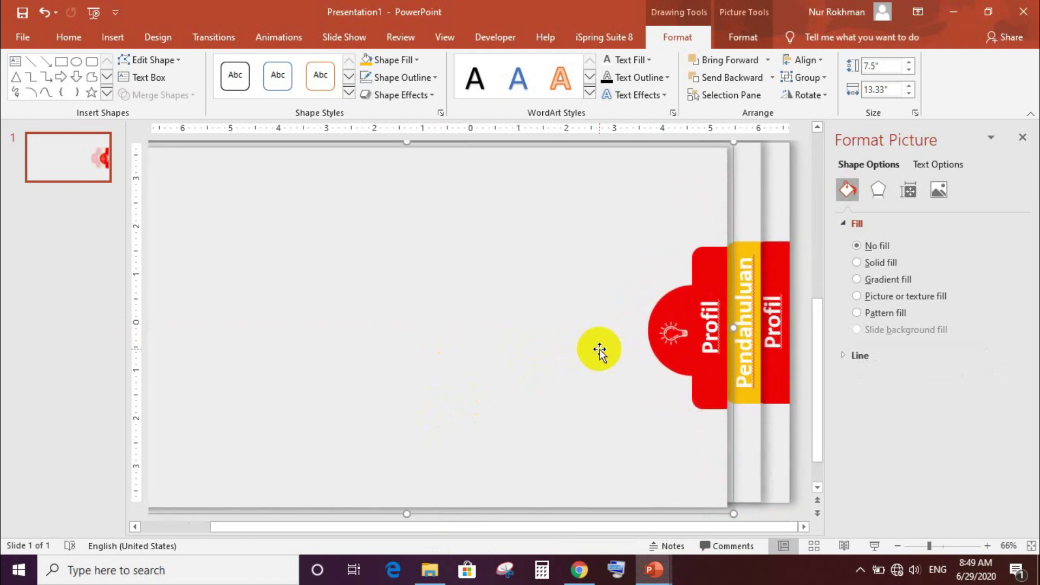
key("Up")
key("Up")
key("Up")
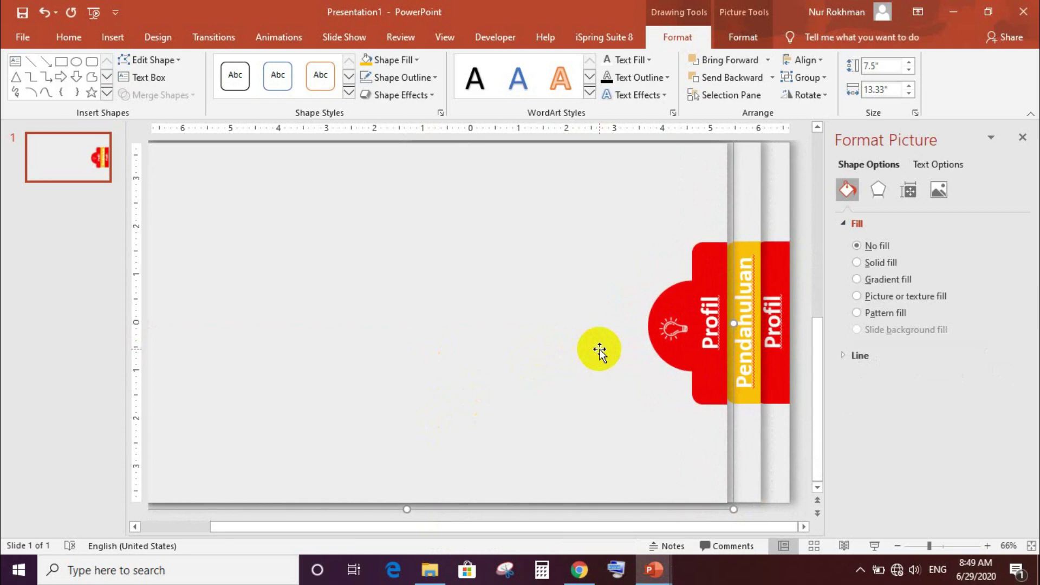
key("Right")
key("Right")
key("Right")
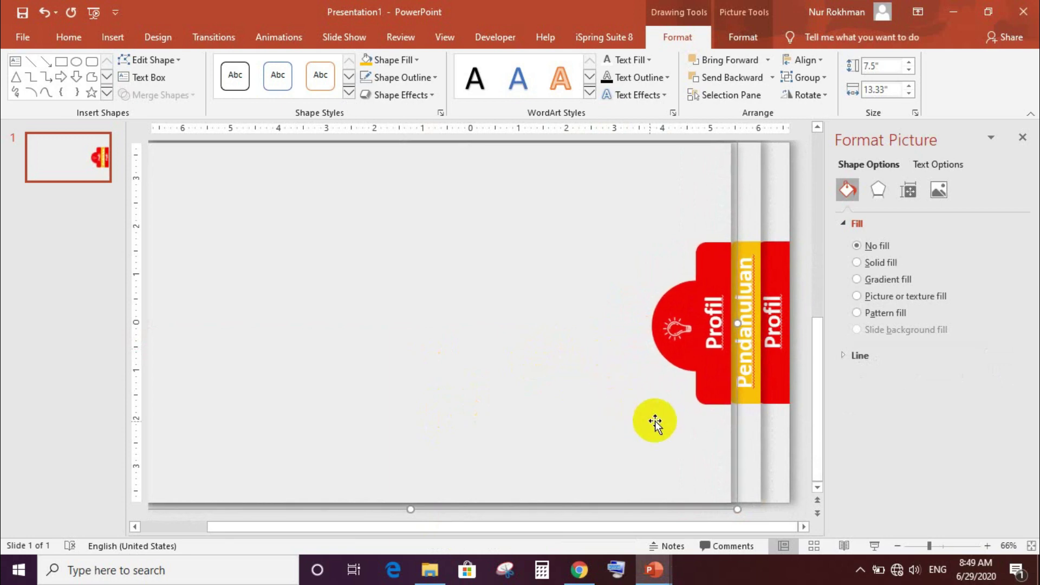
Step: Replace the new tab's Profil label with Teori
left_click(720, 347)
left_click(719, 347)
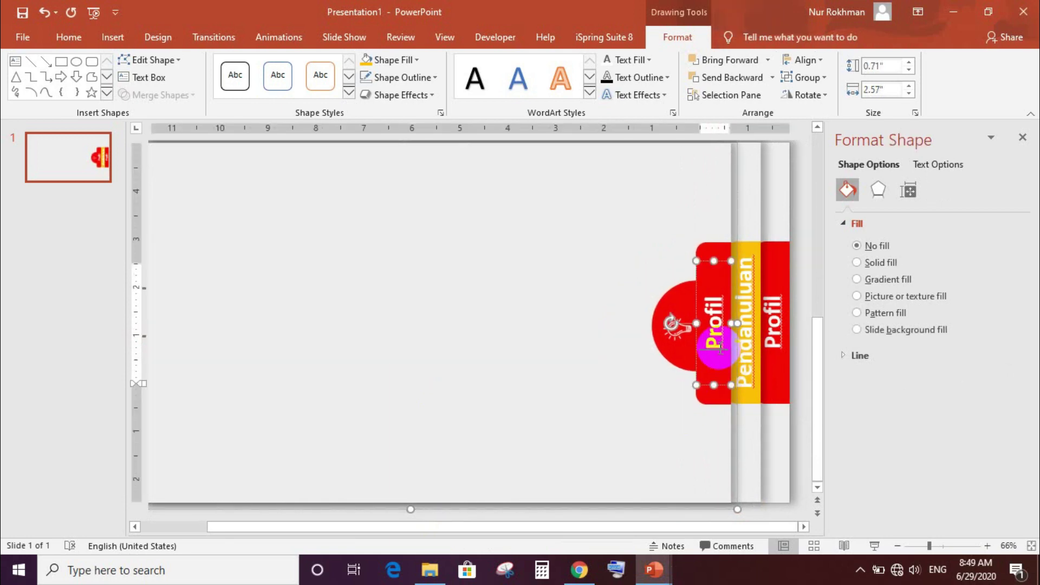
double_click(721, 347)
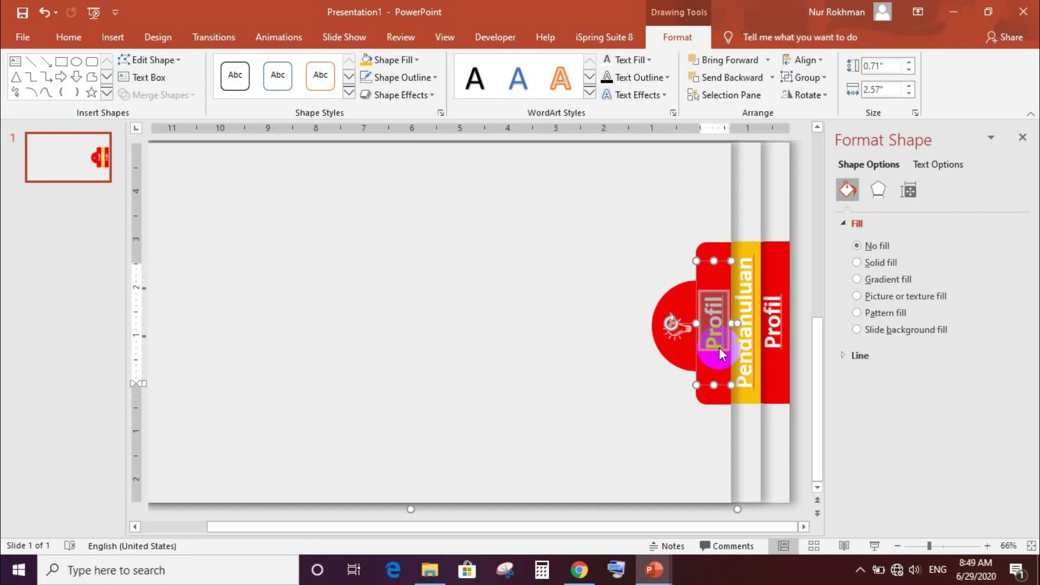
key("BackSpace")
type("Teori")
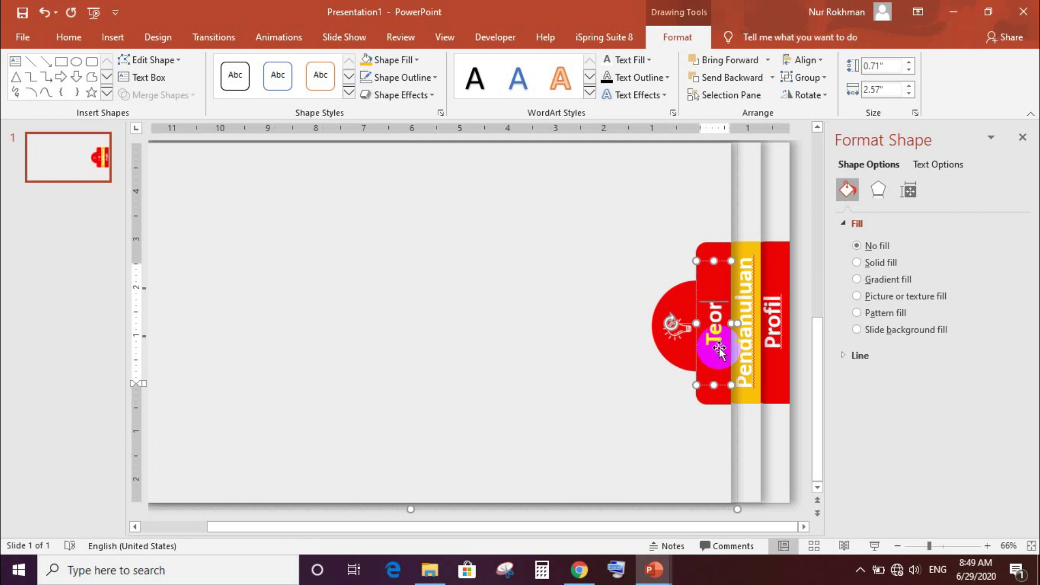
Step: Fill the Teori tab light green
left_click(724, 249)
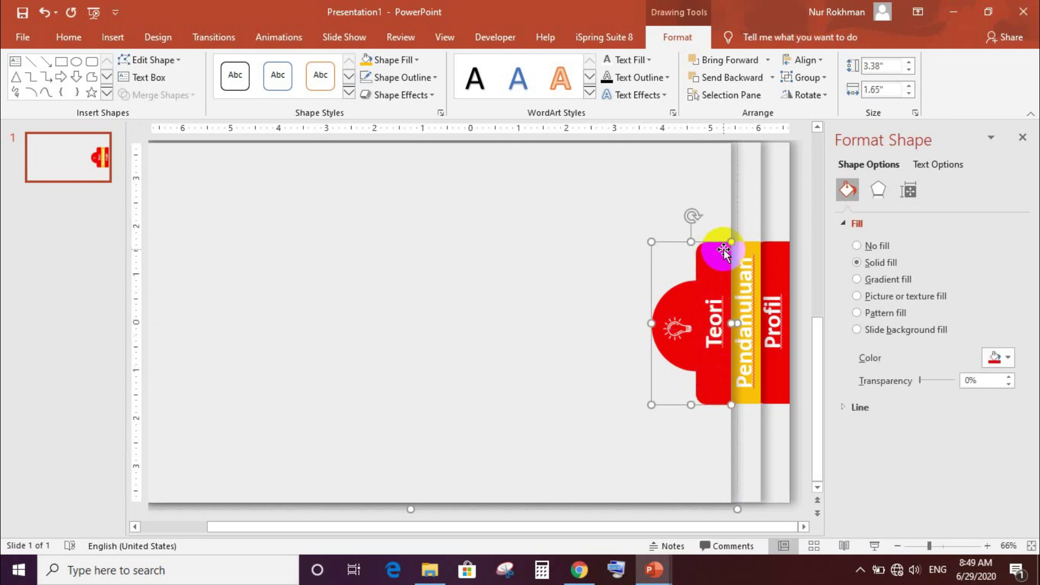
left_click(414, 60)
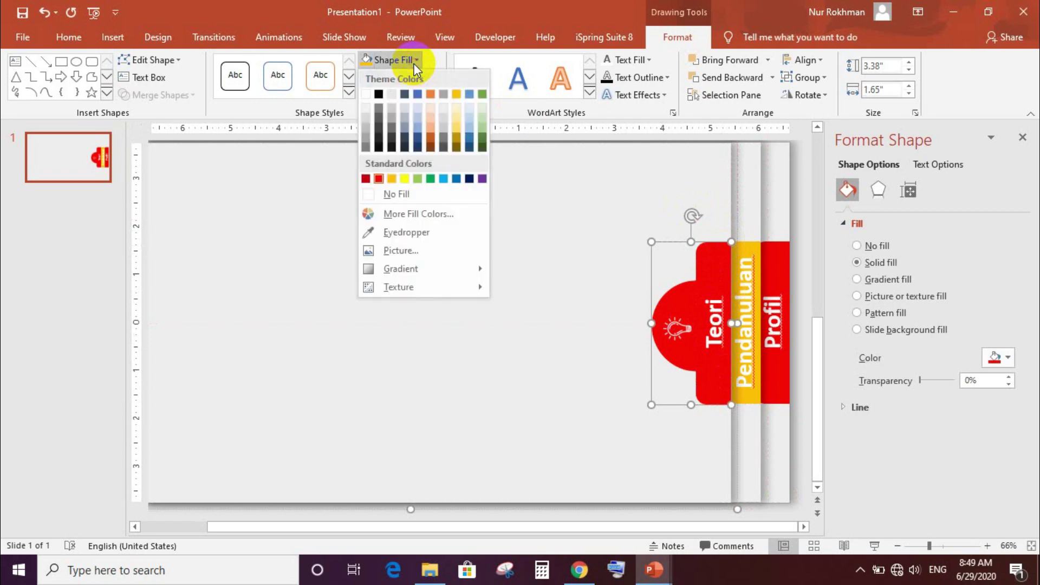
left_click(418, 181)
left_click(548, 410)
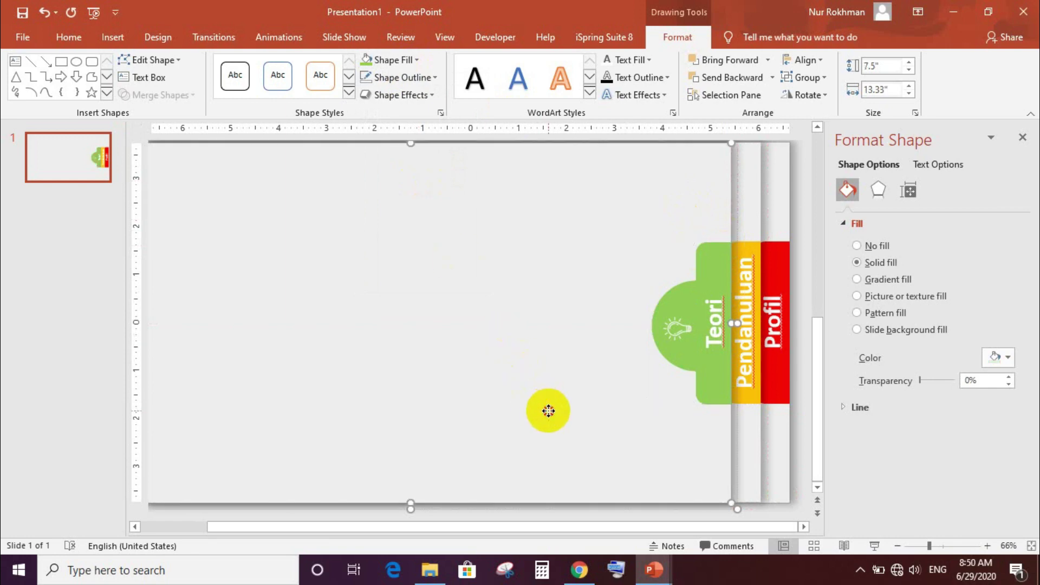
Step: Paste another tab copy left of Teori and relabel it Hasil
key("ctrl+v")
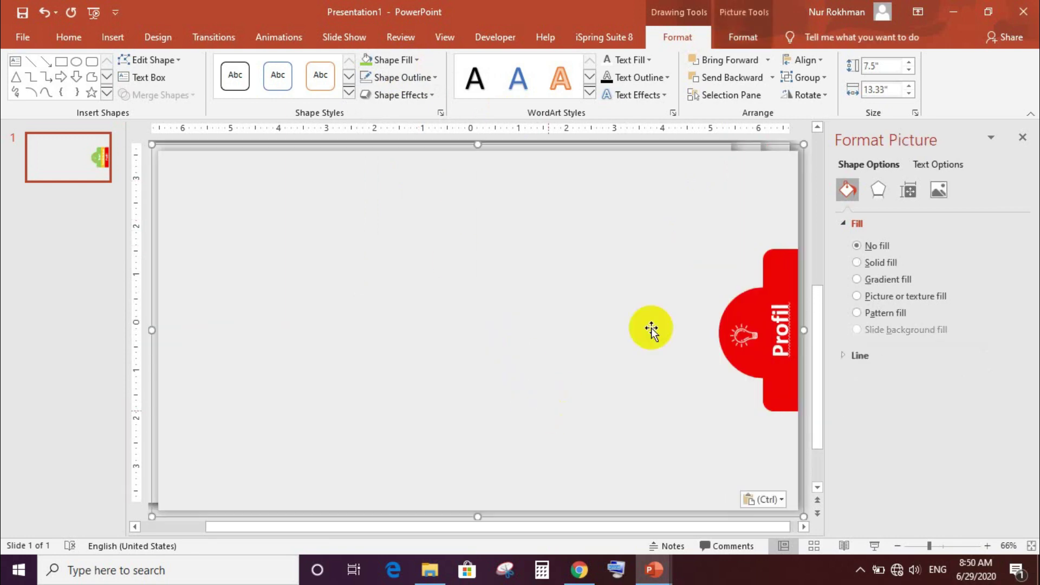
mouse_move(744, 233)
left_mouse_down()
mouse_move(664, 244)
mouse_move(646, 230)
left_mouse_up()
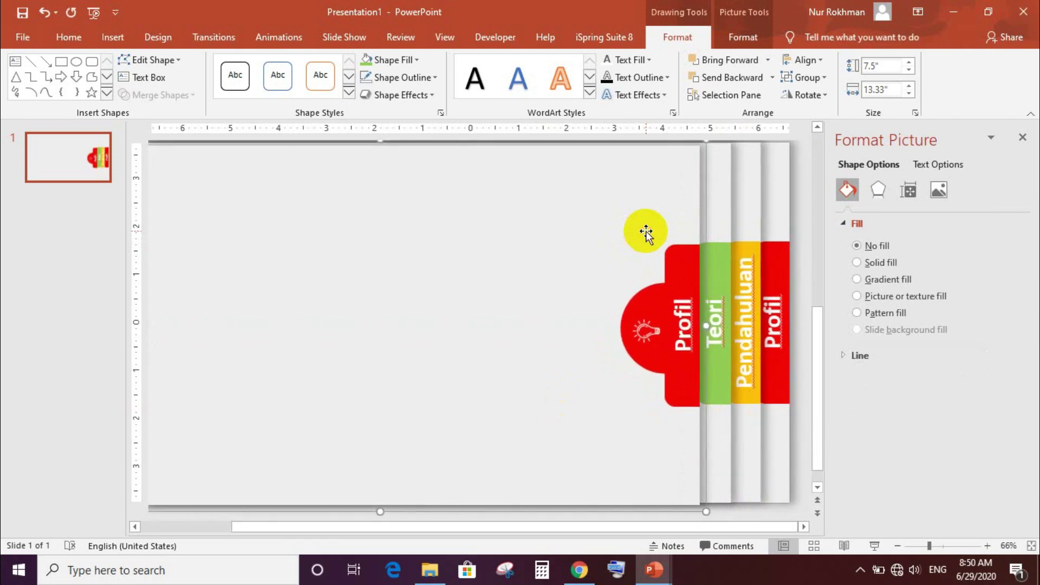
key("ctrl+Right")
key("ctrl+Right")
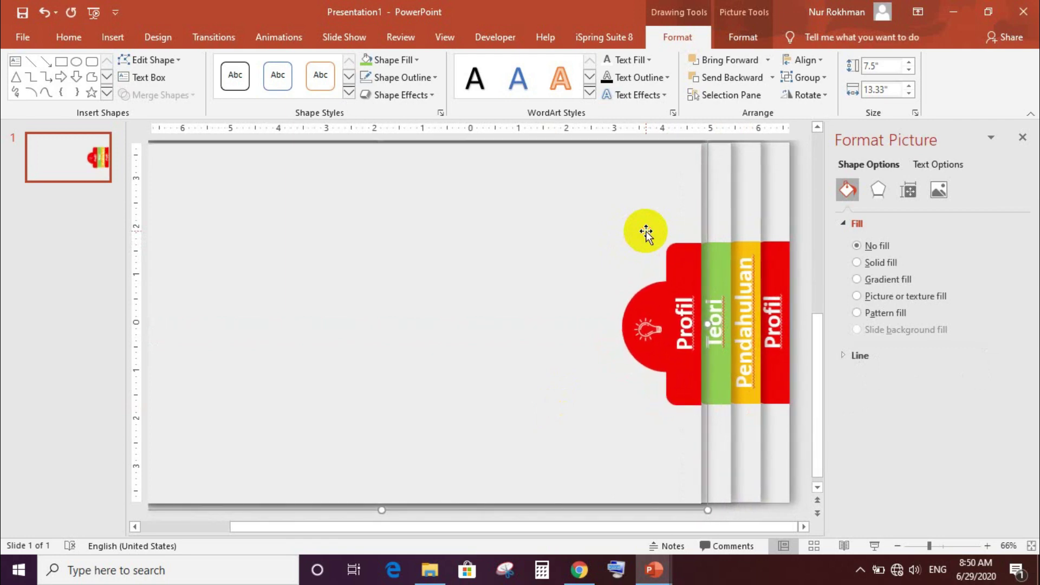
left_click(658, 268)
left_click(685, 346)
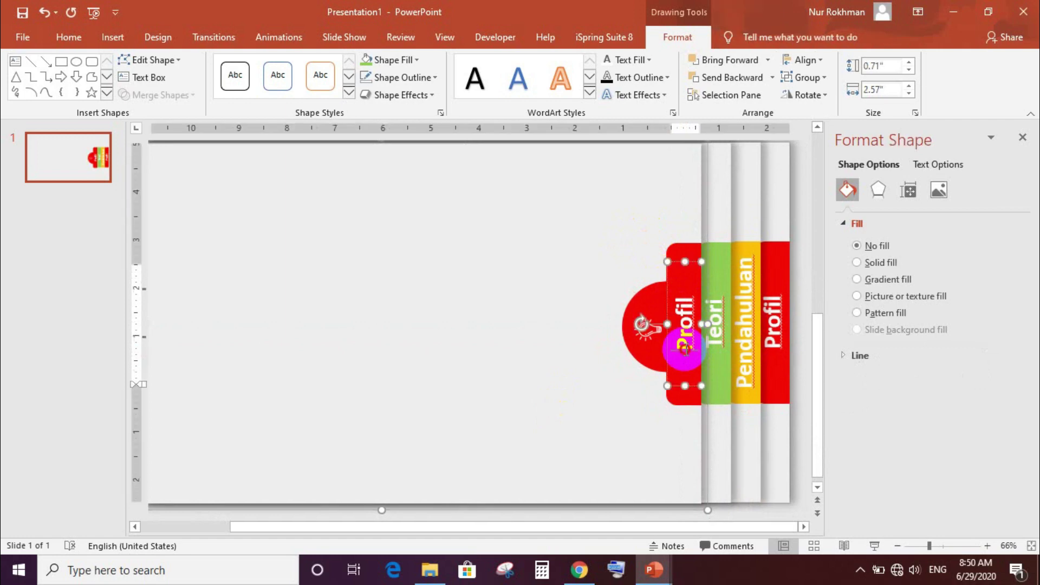
double_click(685, 347)
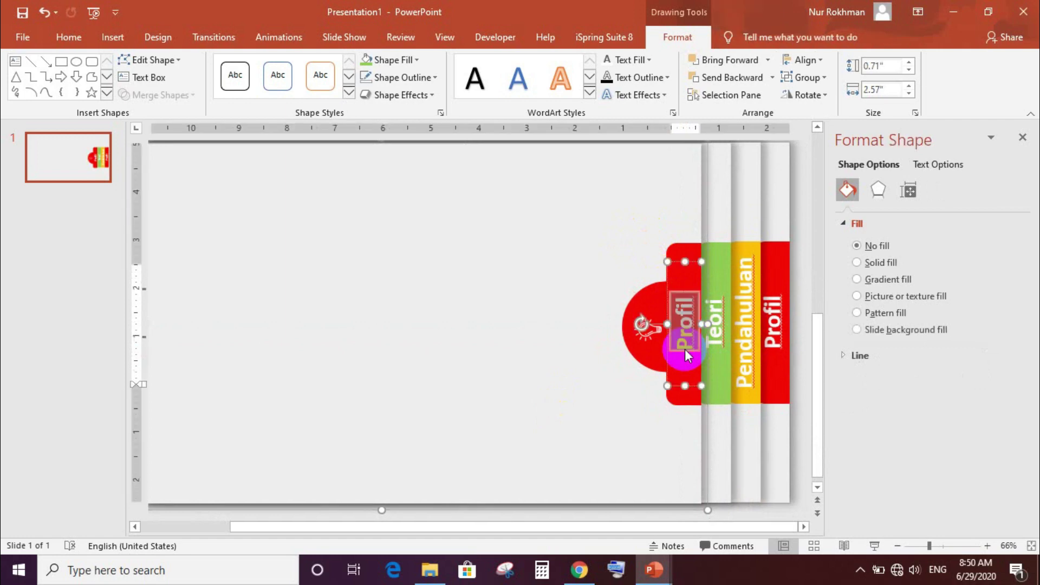
type("Ha")
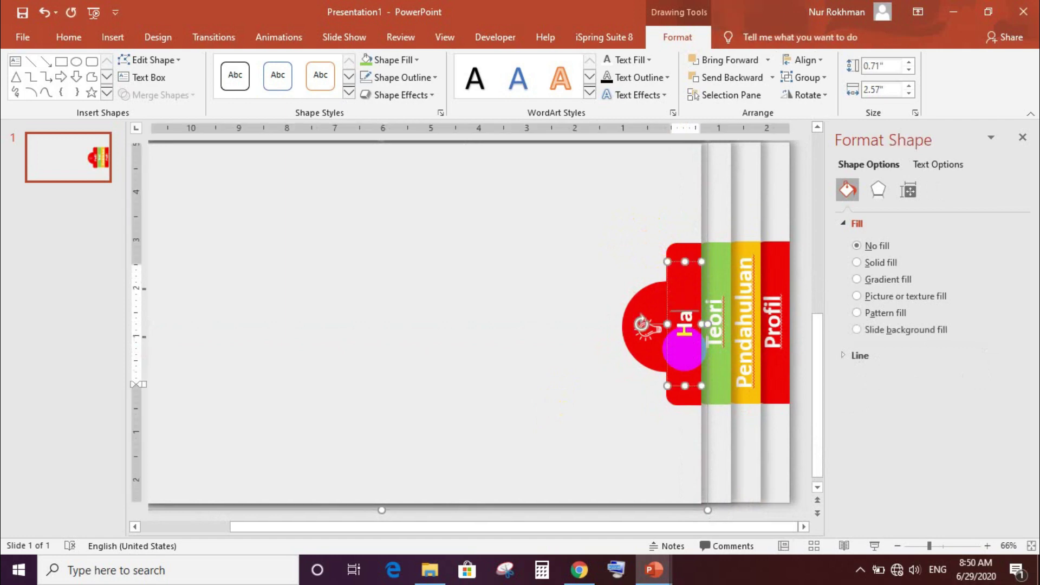
type("sil")
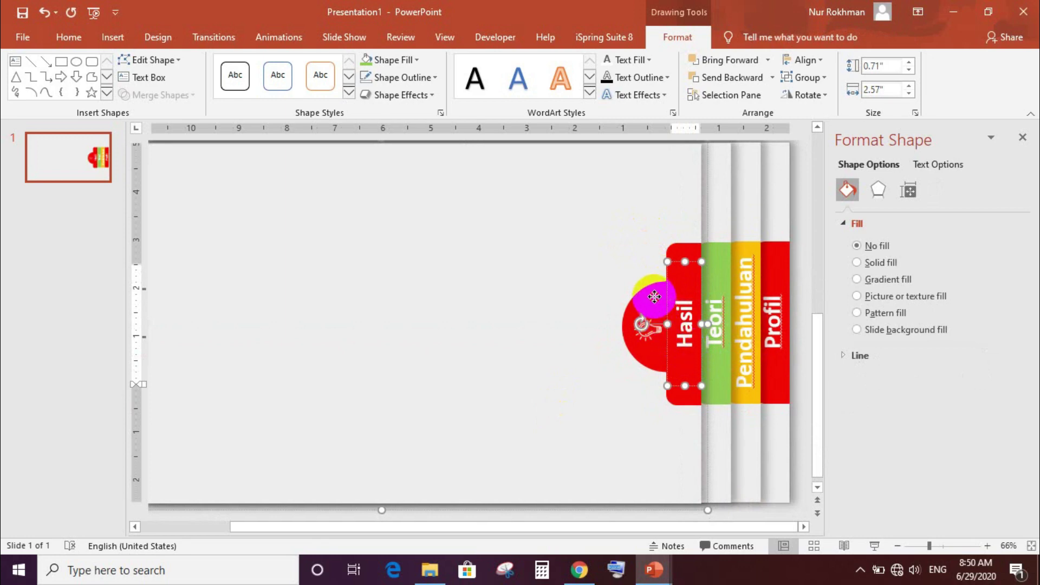
Step: Fill the Hasil tab with Blue, Accent 1, Lighter 40%
left_click(657, 300)
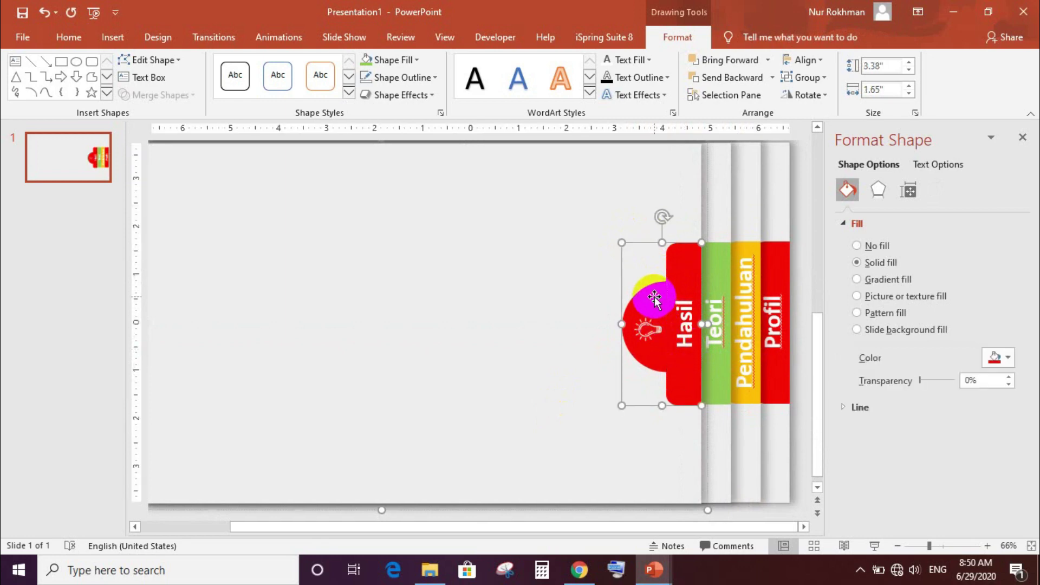
left_click(418, 54)
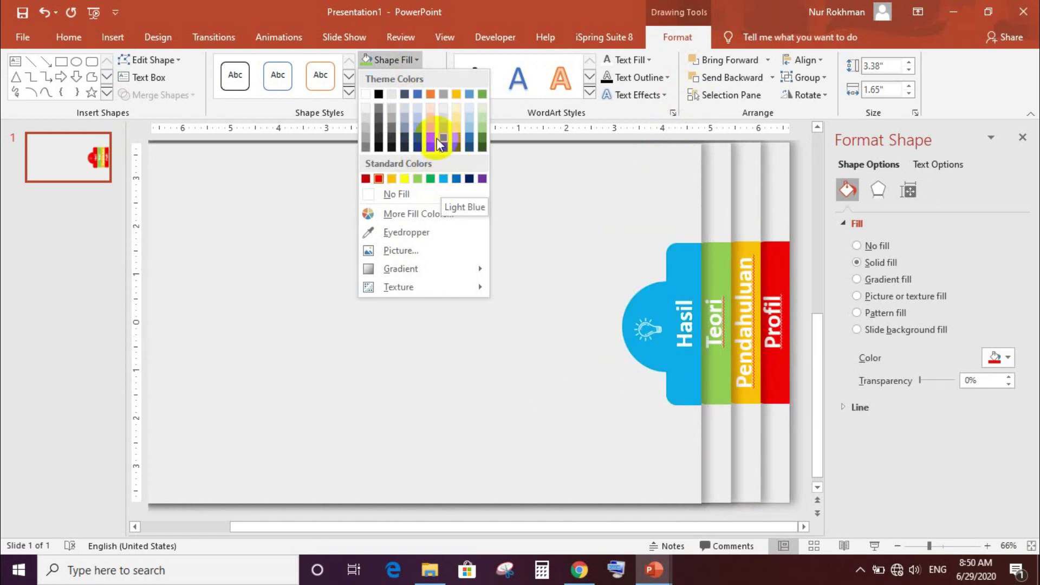
left_click(417, 132)
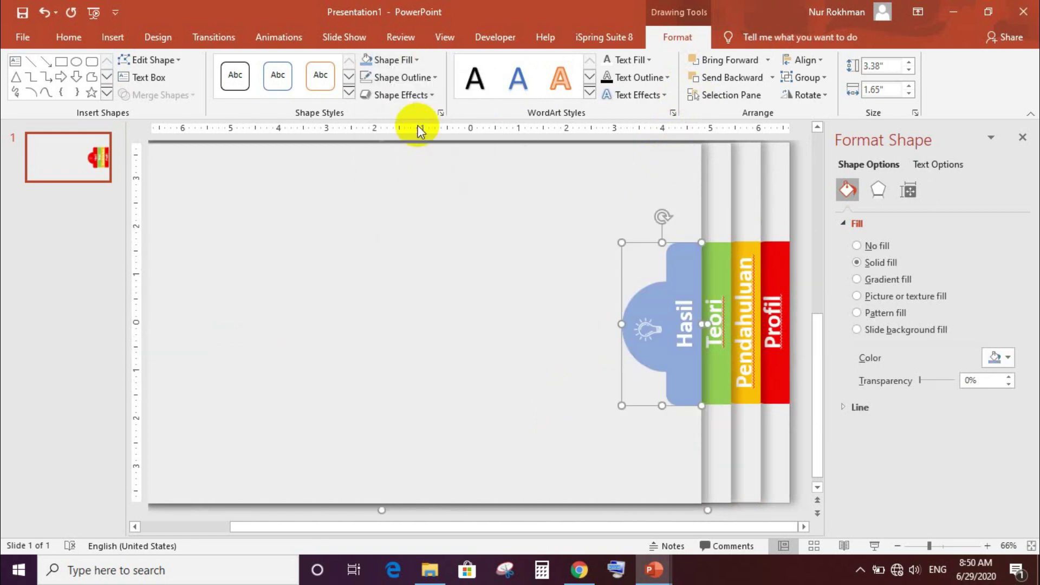
Step: Paste another tab copy left of Hasil and relabel it Simpulan
key("ctrl+v")
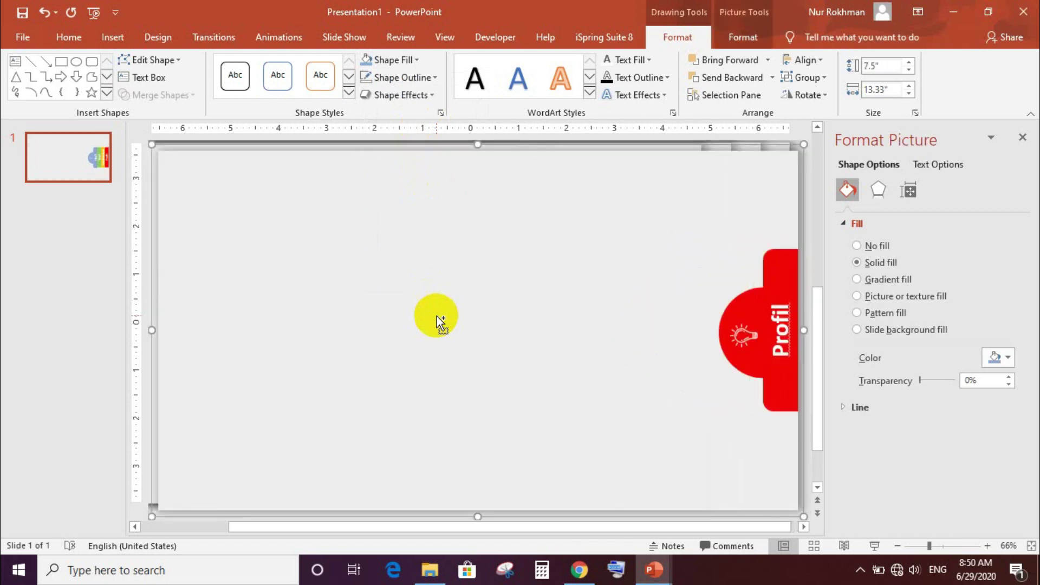
left_click_drag(781, 459, 640, 453)
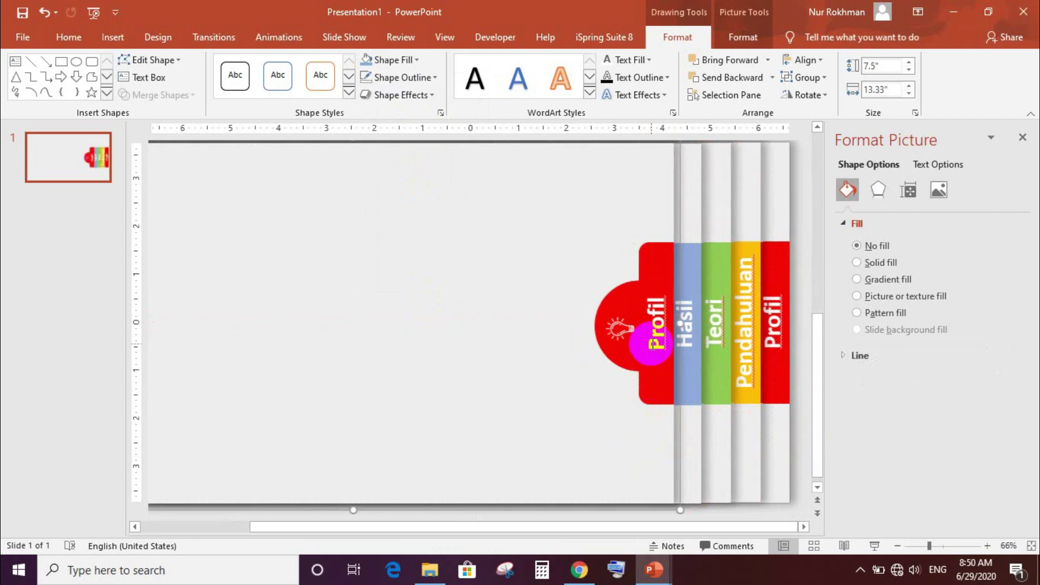
right_click(651, 343)
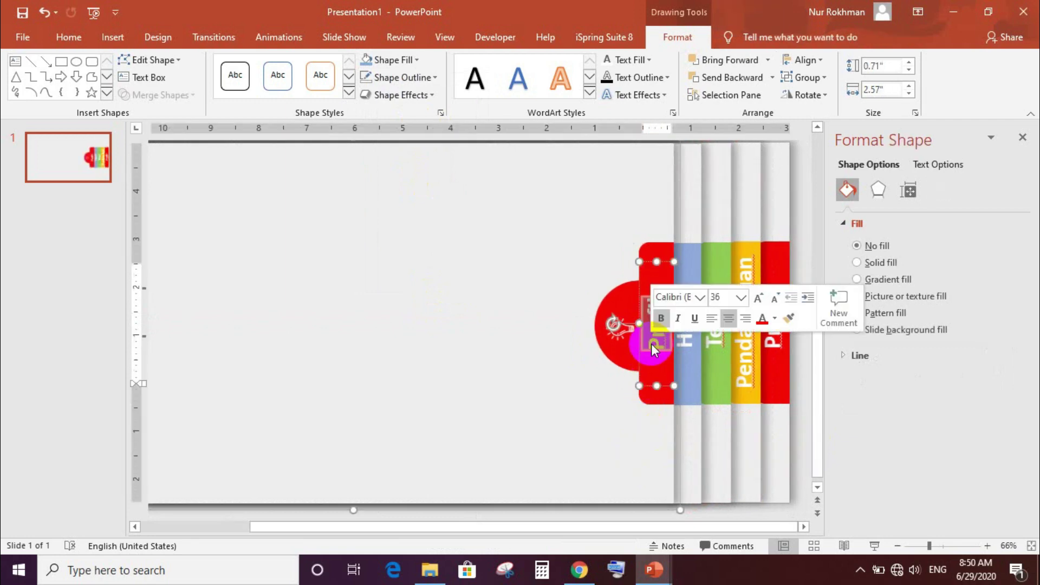
type("Simpul")
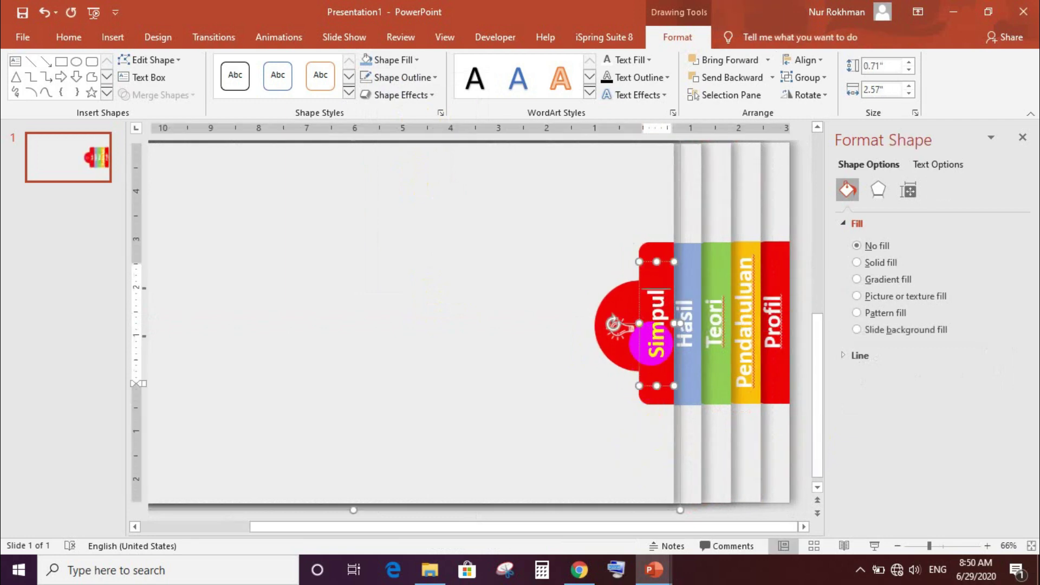
type("an")
Step: Fill the Simpulan tab with a light orange theme colour
left_click(629, 301)
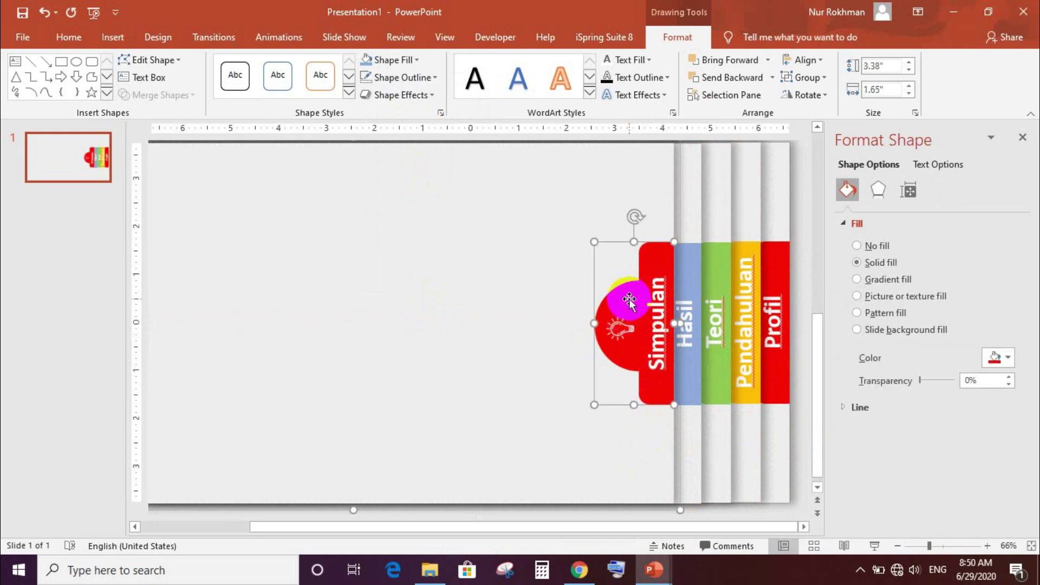
left_click(415, 60)
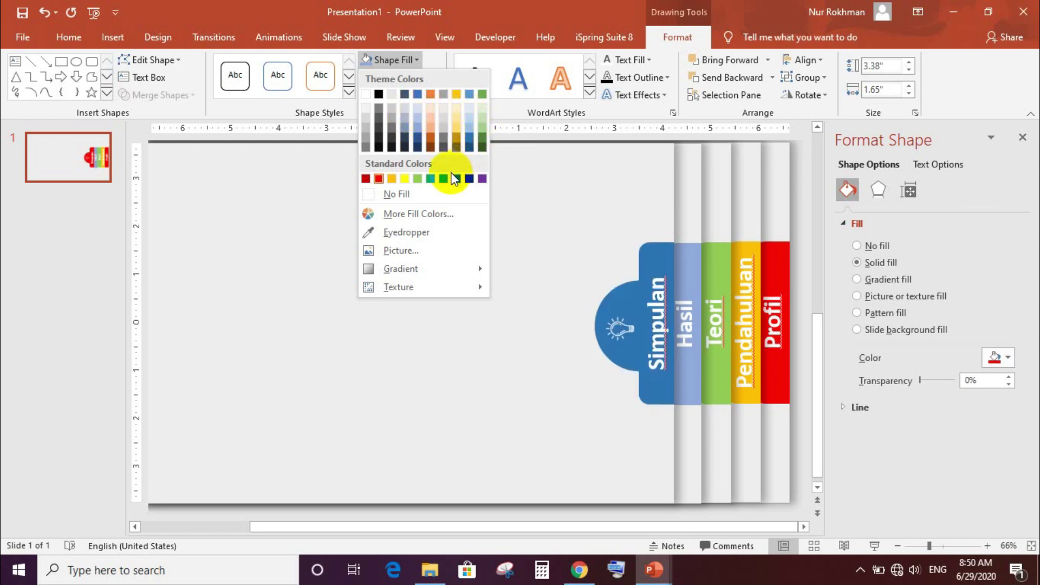
left_click(433, 131)
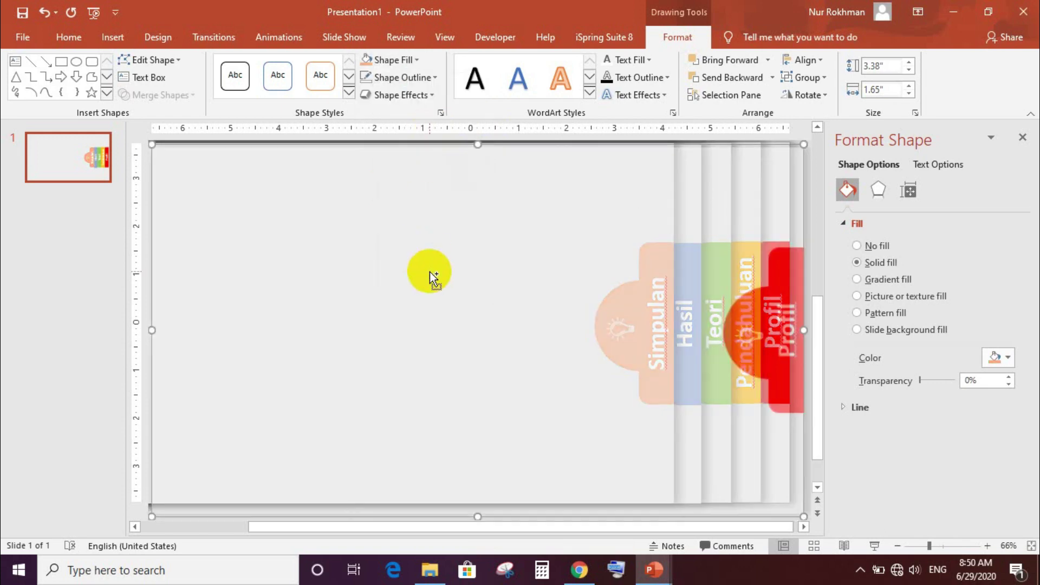
Step: Paste another tab copy beside Simpulan and relabel it from Profil to 'Follow'
key("ctrl+v")
mouse_move(751, 225)
left_mouse_down()
mouse_move(625, 232)
mouse_move(596, 221)
left_mouse_up()
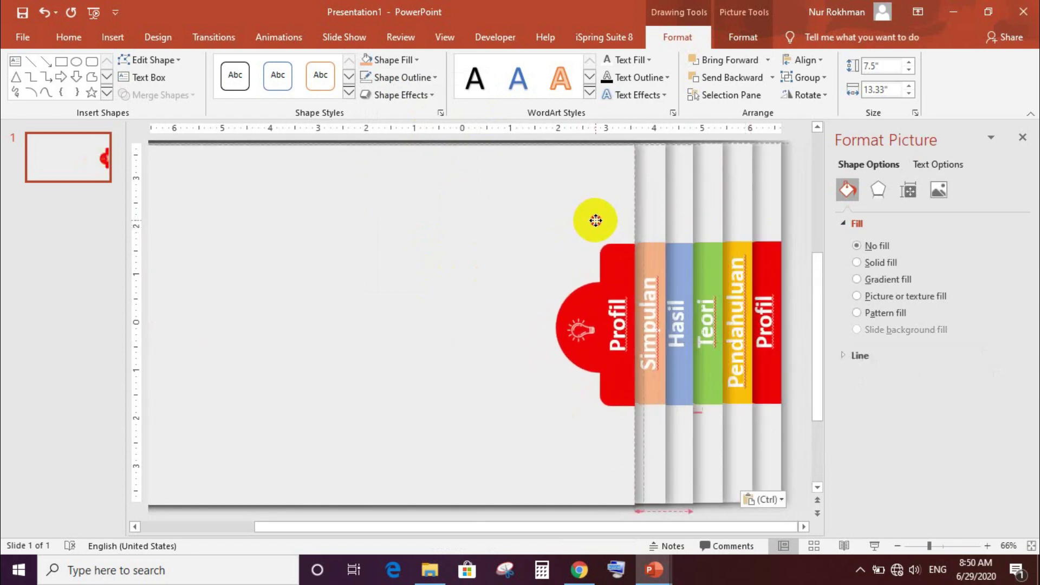
left_click_drag(596, 221, 647, 330)
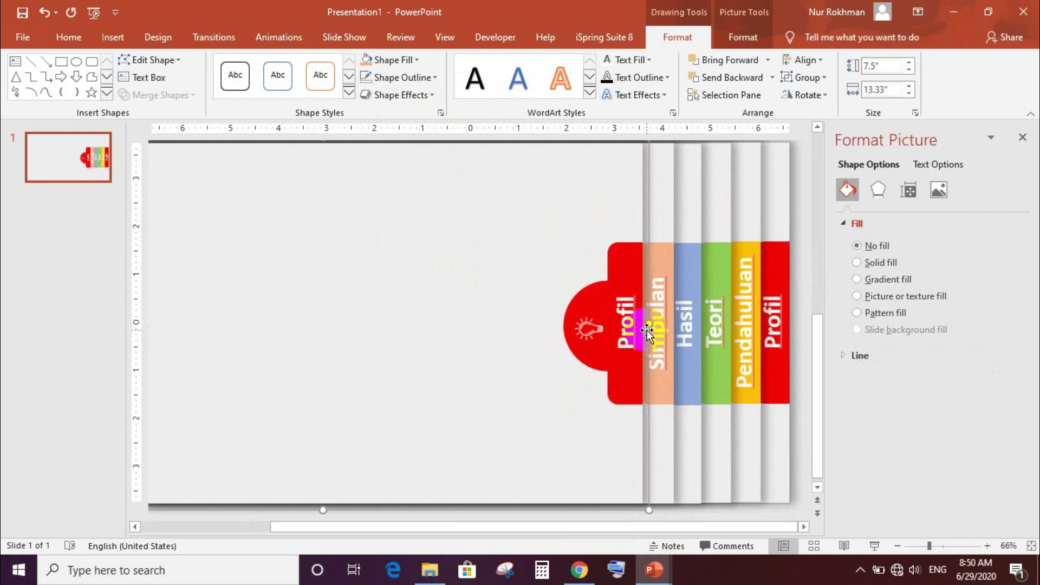
left_click(630, 336)
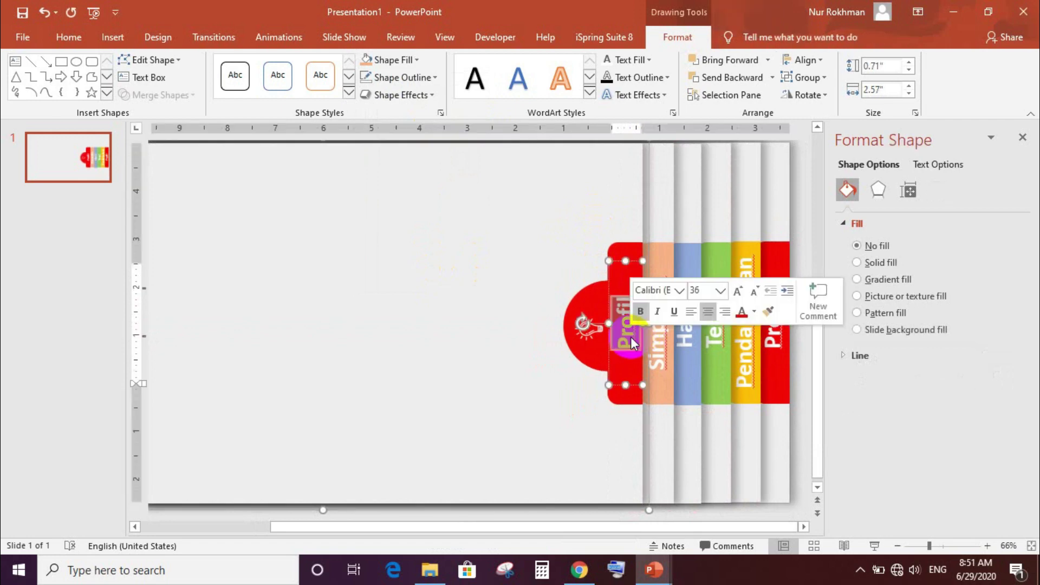
type("Follow")
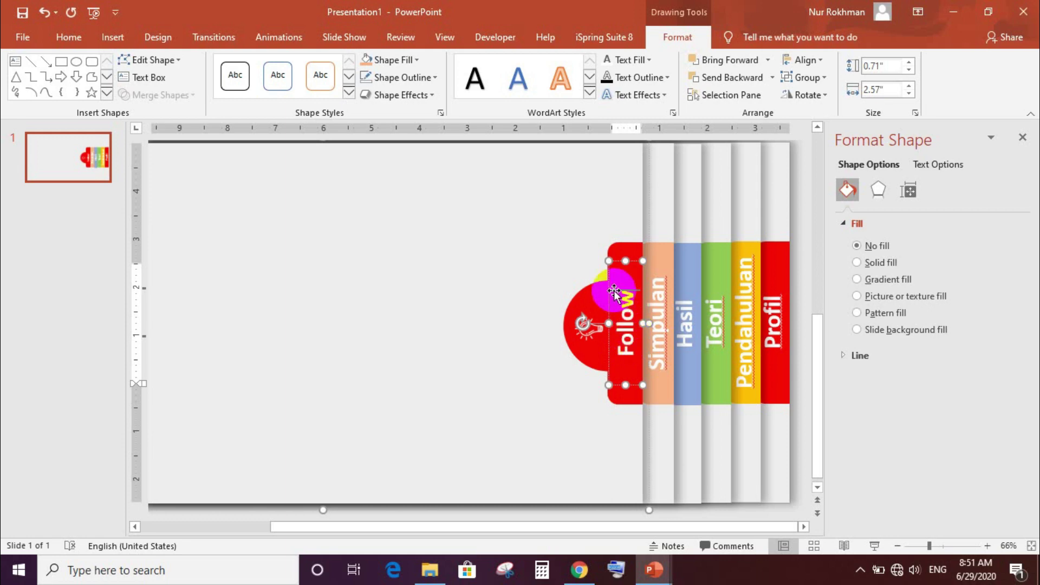
Step: Fill the Follow tab's red shape with grey
left_click(609, 245)
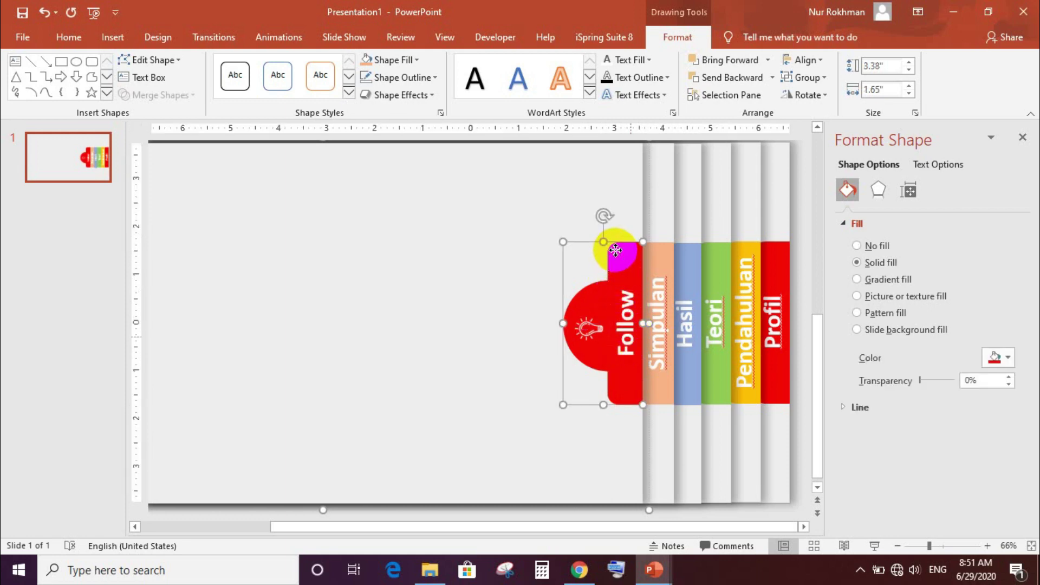
left_click(397, 62)
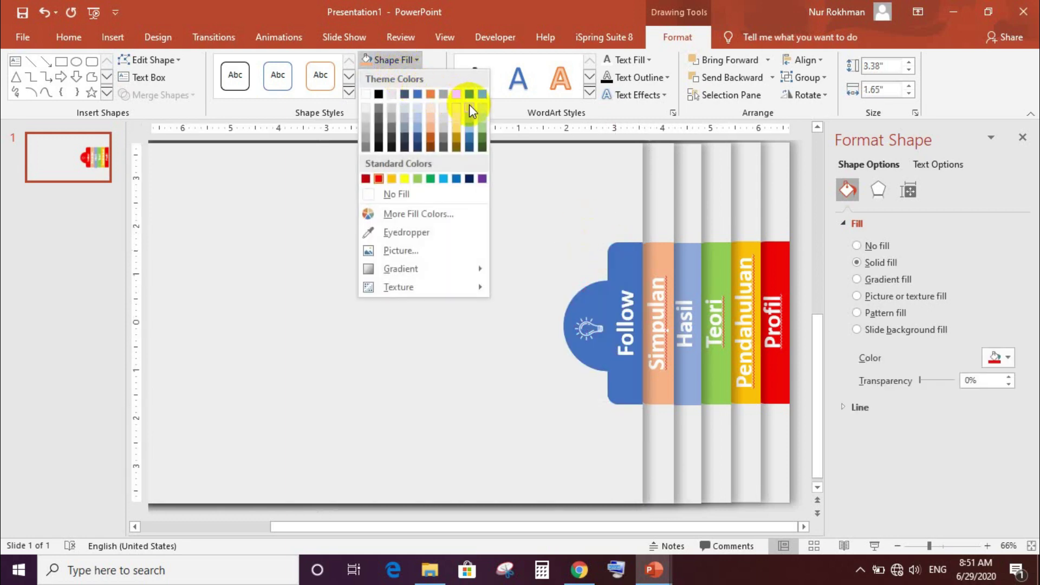
left_click(443, 96)
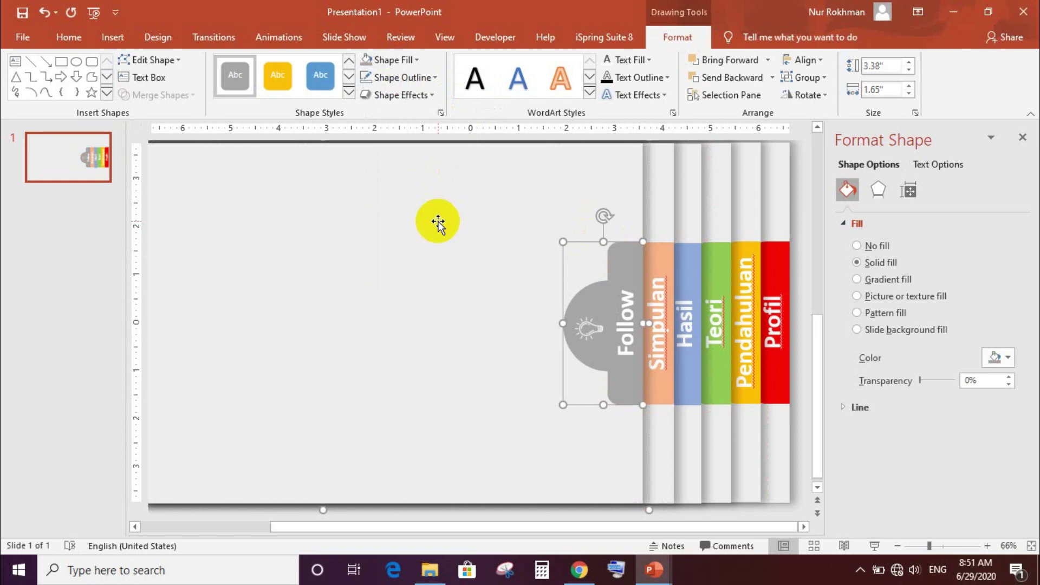
left_click(641, 254)
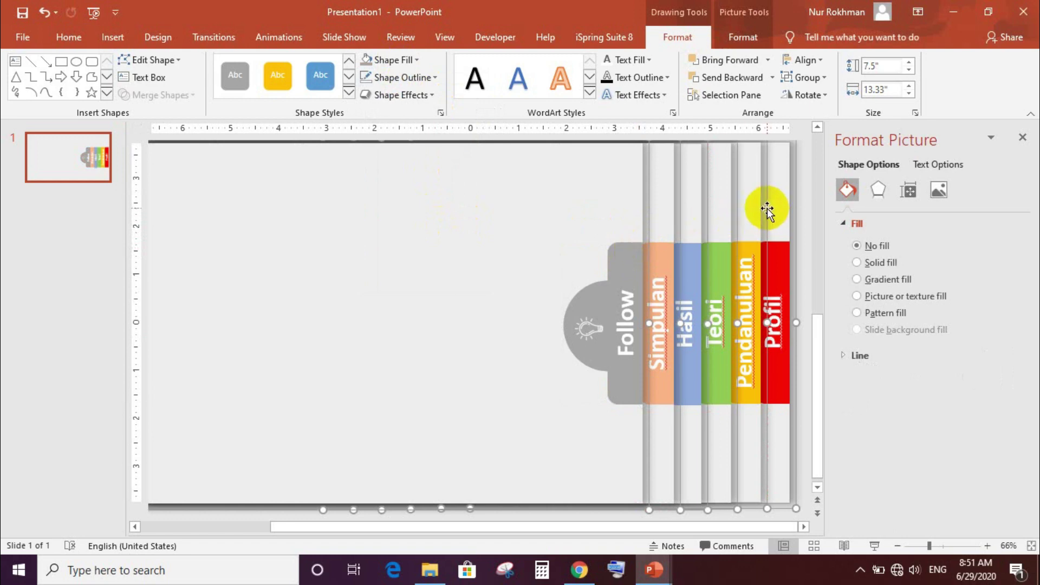
Step: Drag the six-tab stack to the slide's left edge and align it to the middle
mouse_move(766, 209)
left_mouse_down()
mouse_move(243, 217)
mouse_move(311, 221)
mouse_move(304, 209)
left_mouse_up()
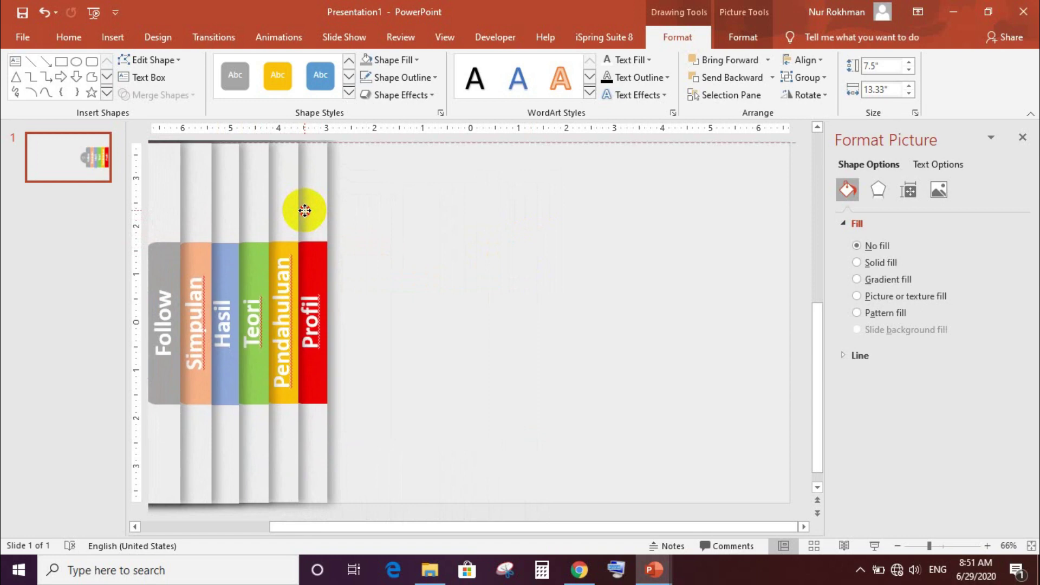
left_click_drag(305, 210, 304, 210)
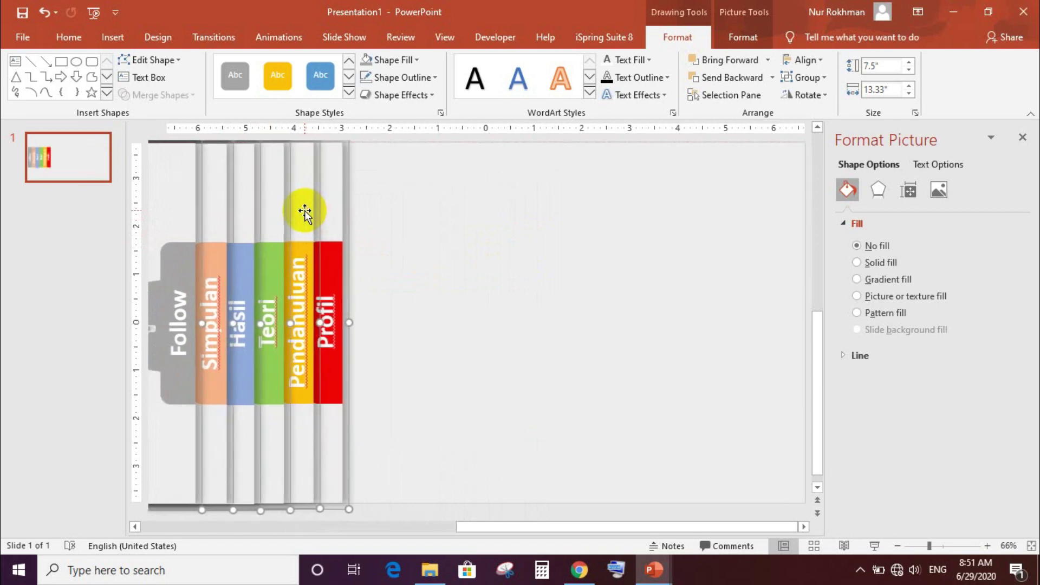
left_click(821, 62)
left_click(820, 154)
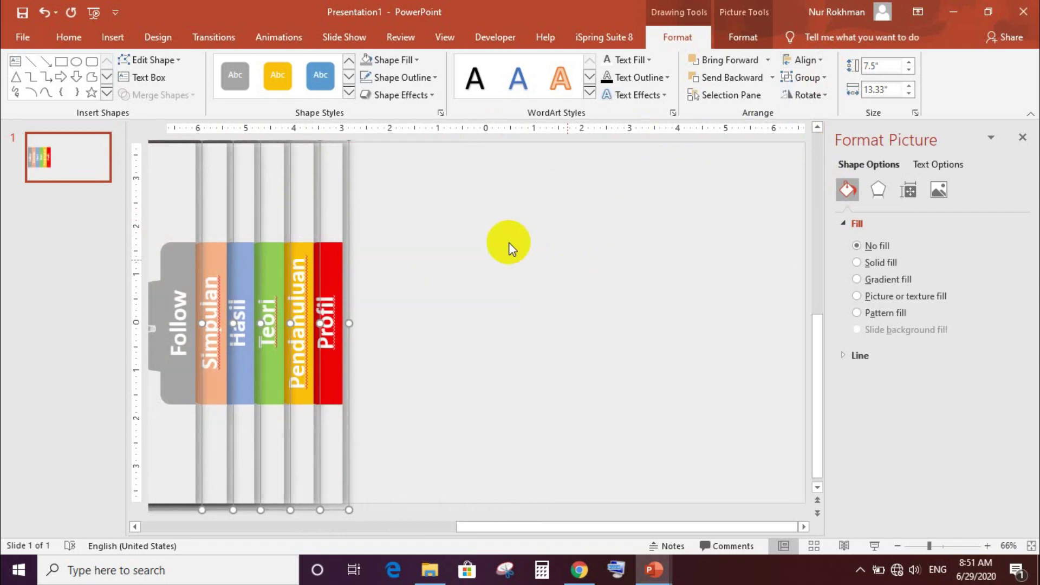
Step: Duplicate the slide and move the red Profil tab to the copy's right edge
left_click(82, 169)
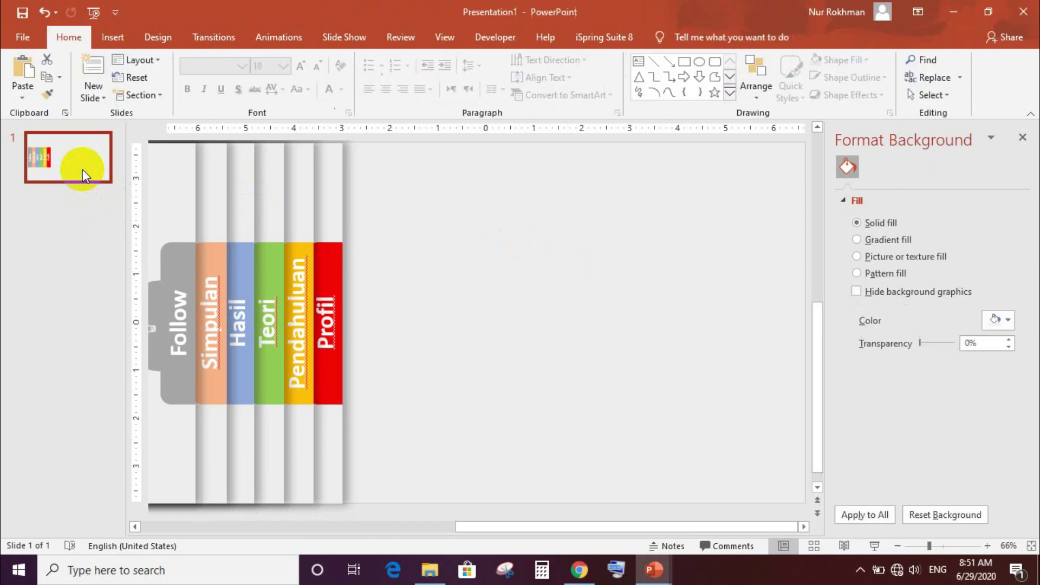
right_click(82, 169)
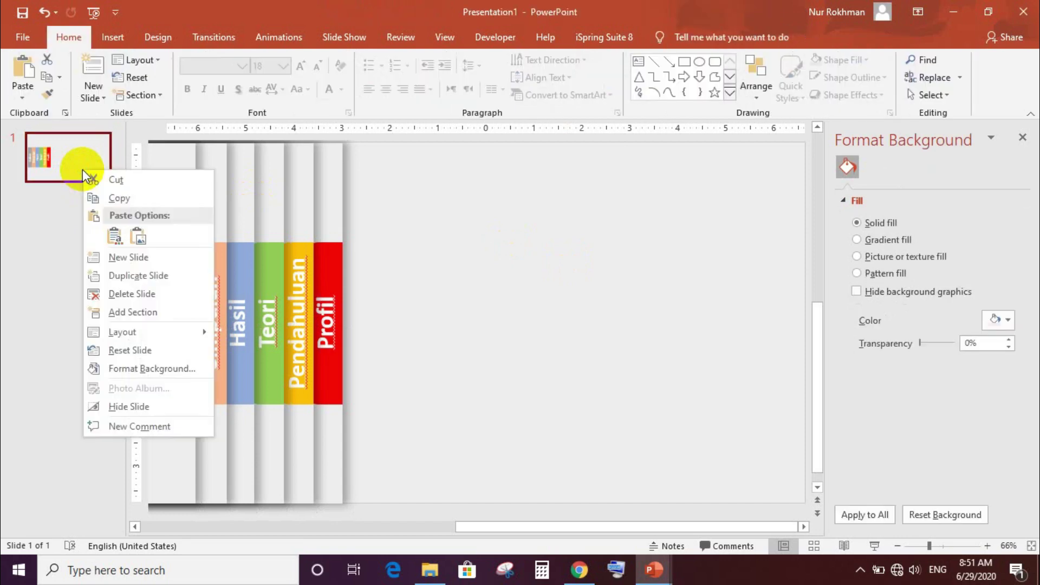
left_click(118, 275)
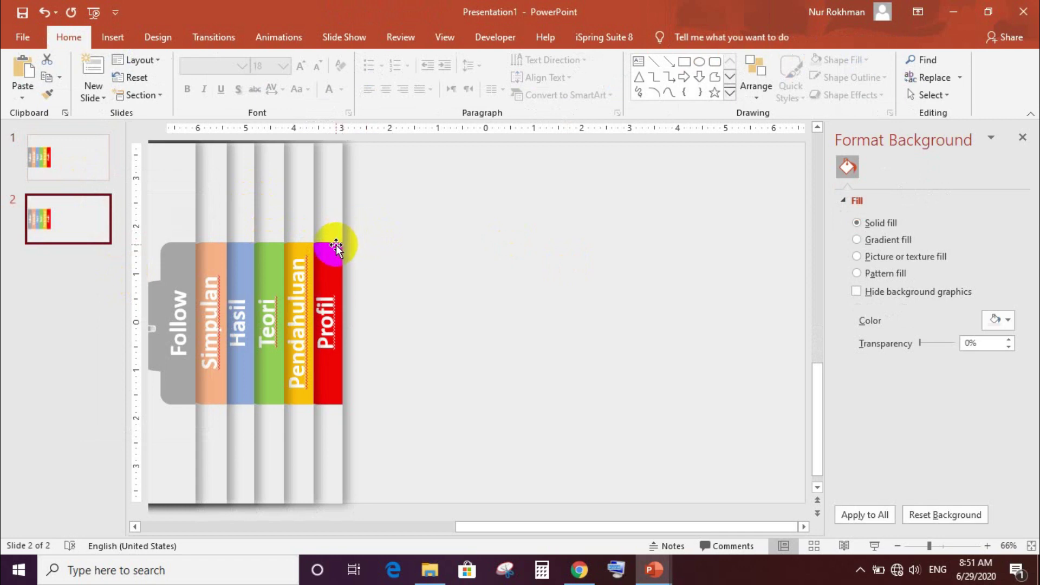
mouse_move(336, 247)
left_mouse_down()
mouse_move(666, 220)
mouse_move(798, 246)
left_mouse_up()
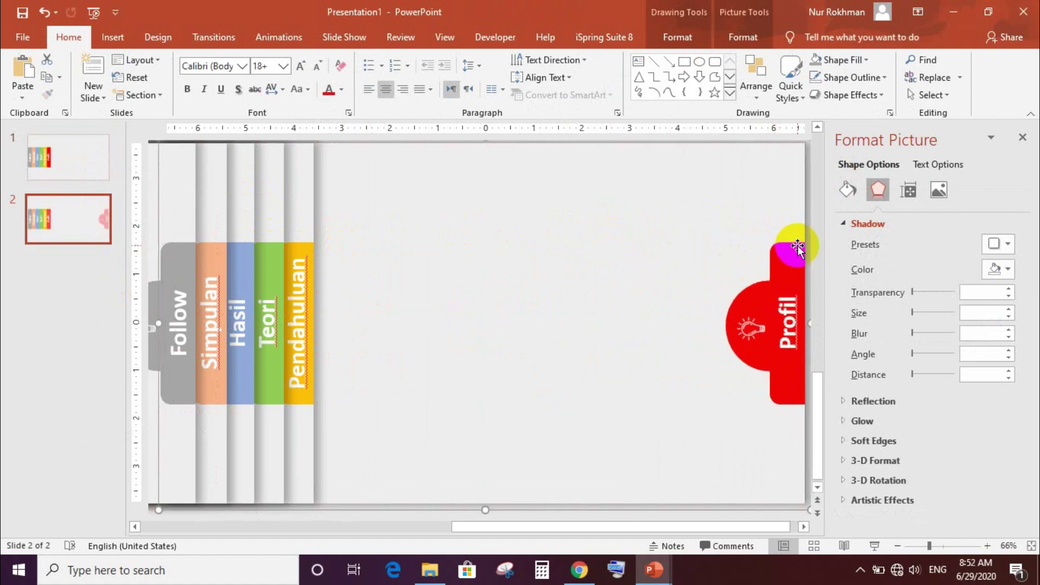
Step: Duplicate slide 2 as slide 3 and move the yellow Pendahuluan tab beside Profil
left_click(51, 228)
right_click(51, 228)
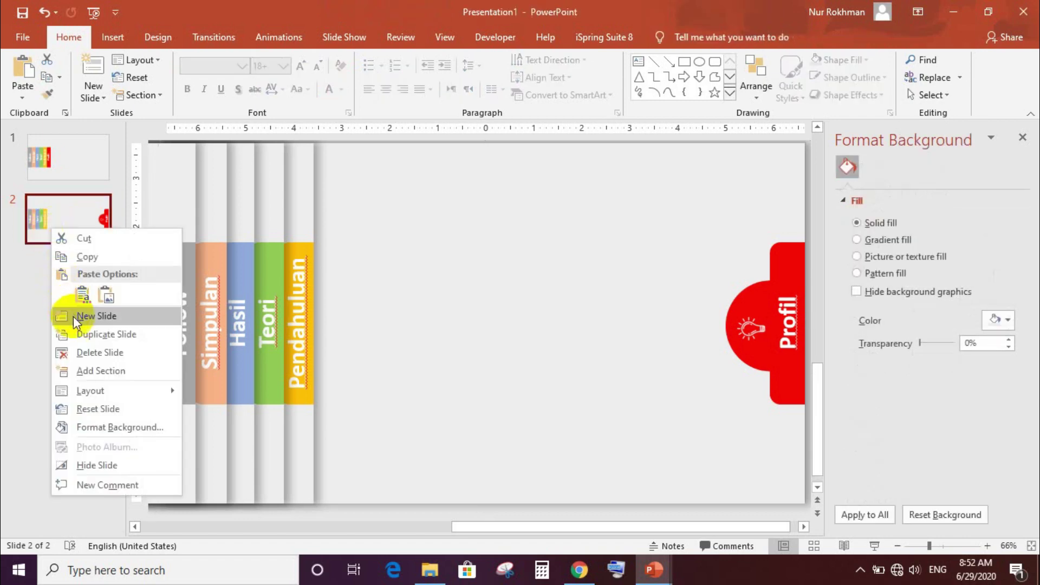
left_click(79, 333)
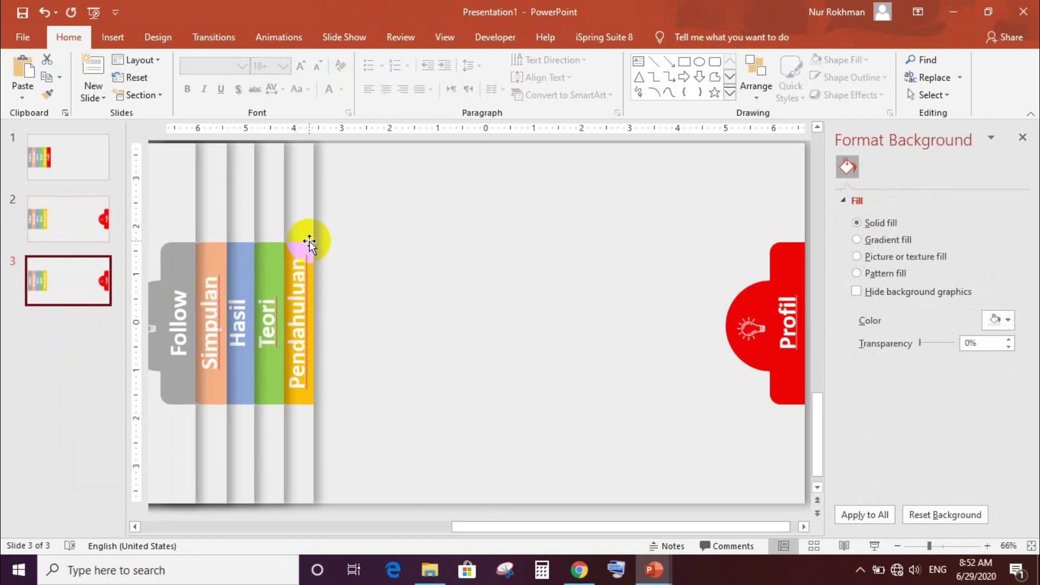
left_click_drag(306, 252, 773, 239)
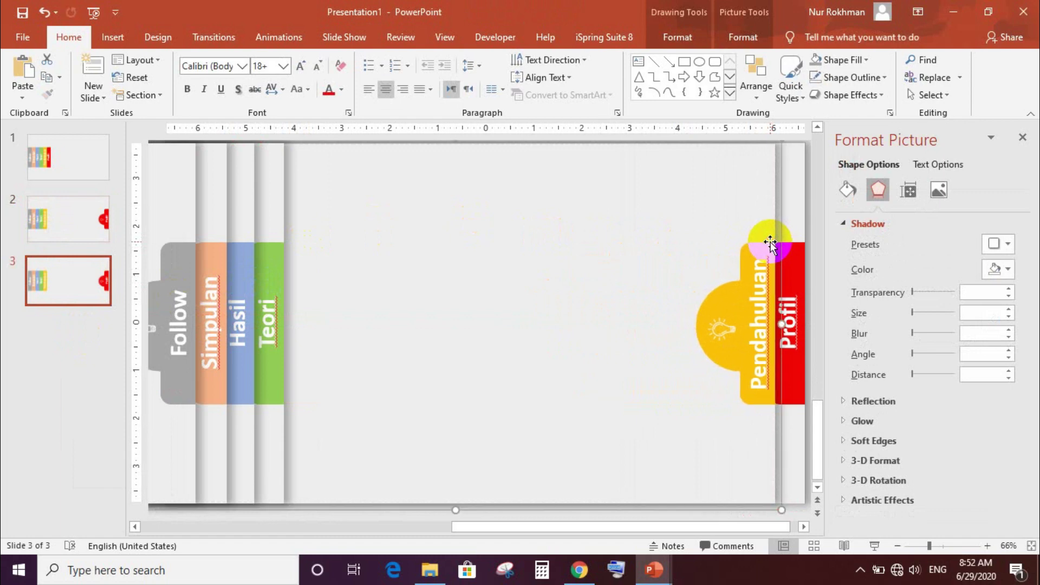
Step: Duplicate slide 3 as slide 4 and move the green Teori tab beside Pendahuluan
left_click(92, 279)
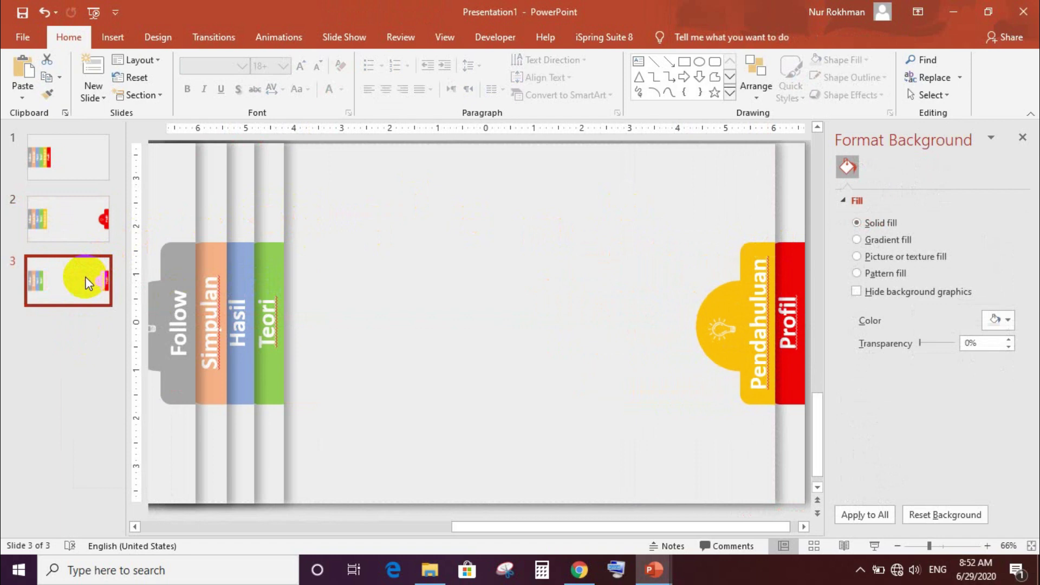
right_click(87, 281)
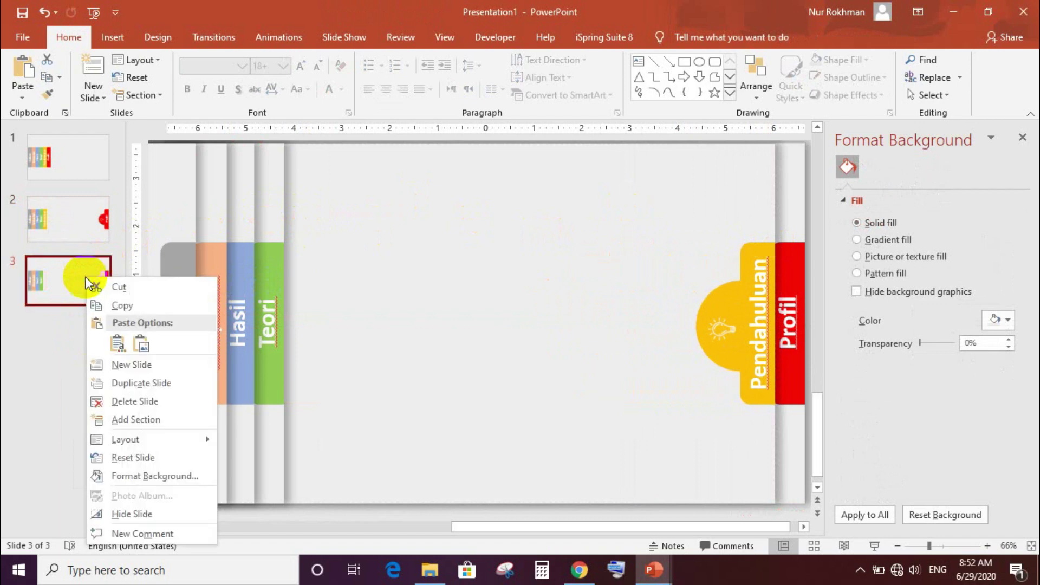
left_click(116, 388)
left_click_drag(280, 260, 740, 262)
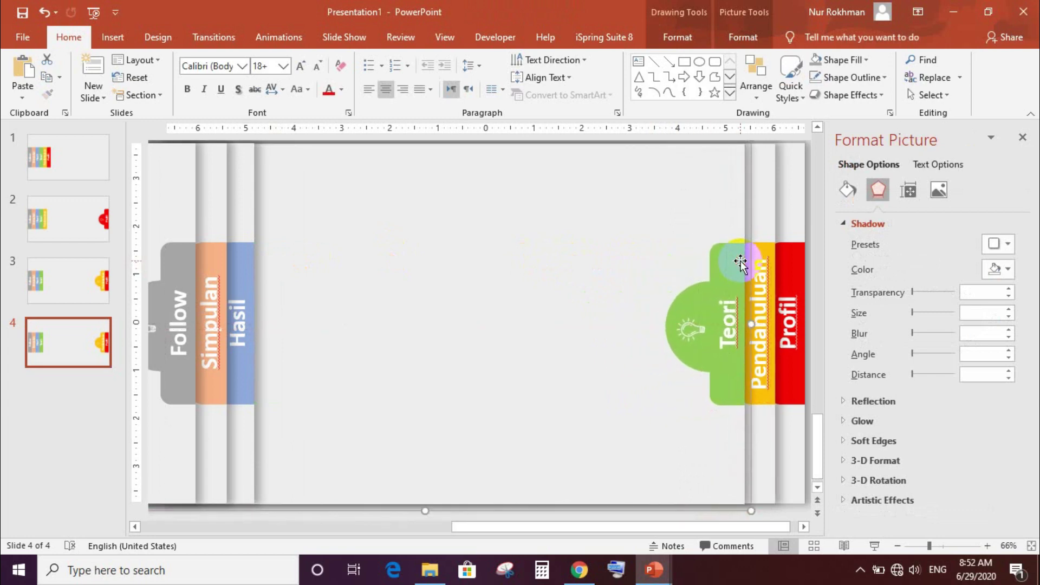
Step: Duplicate slide 4 as slide 5 and move the blue Hasil tab beside Teori
left_click(74, 334)
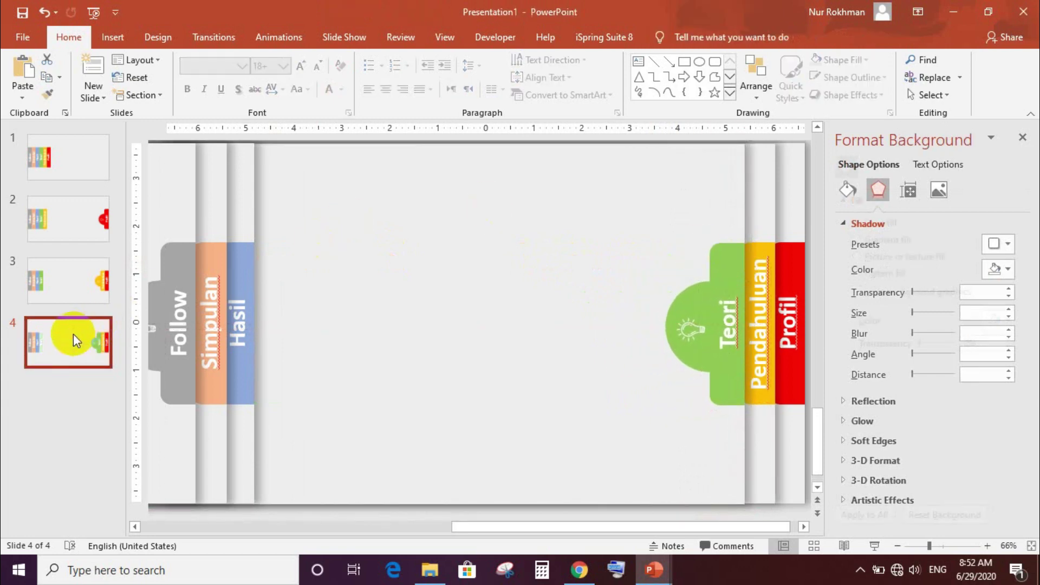
key("ctrl+d")
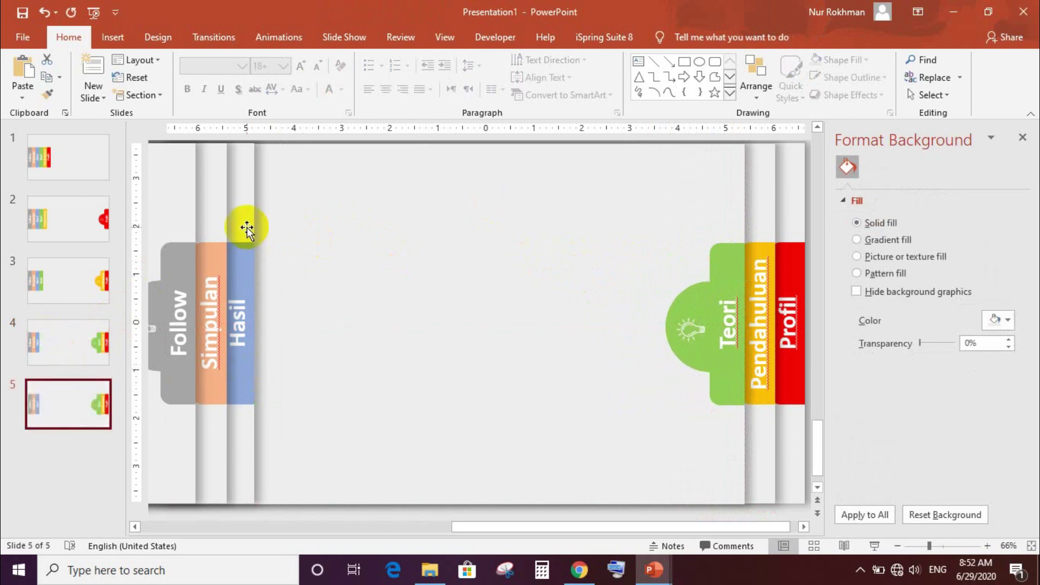
left_click(246, 226)
left_click_drag(512, 223, 707, 230)
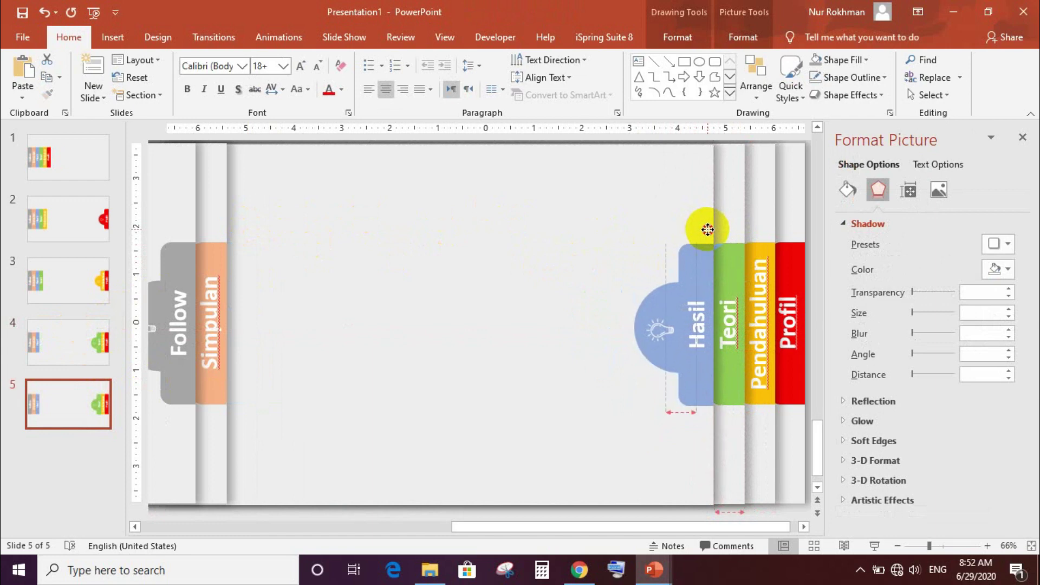
left_click_drag(707, 230, 708, 229)
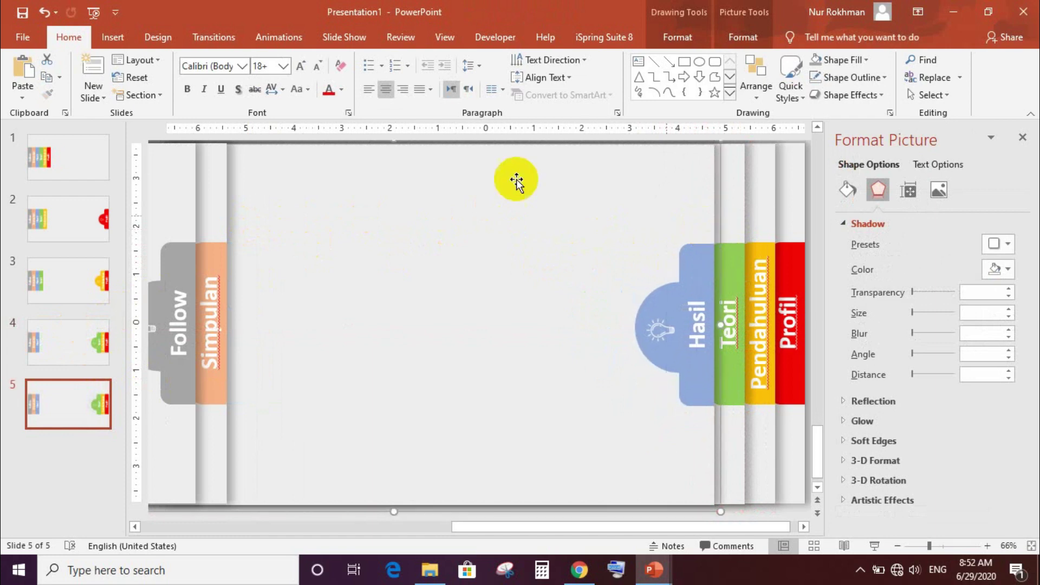
key("ctrl+z")
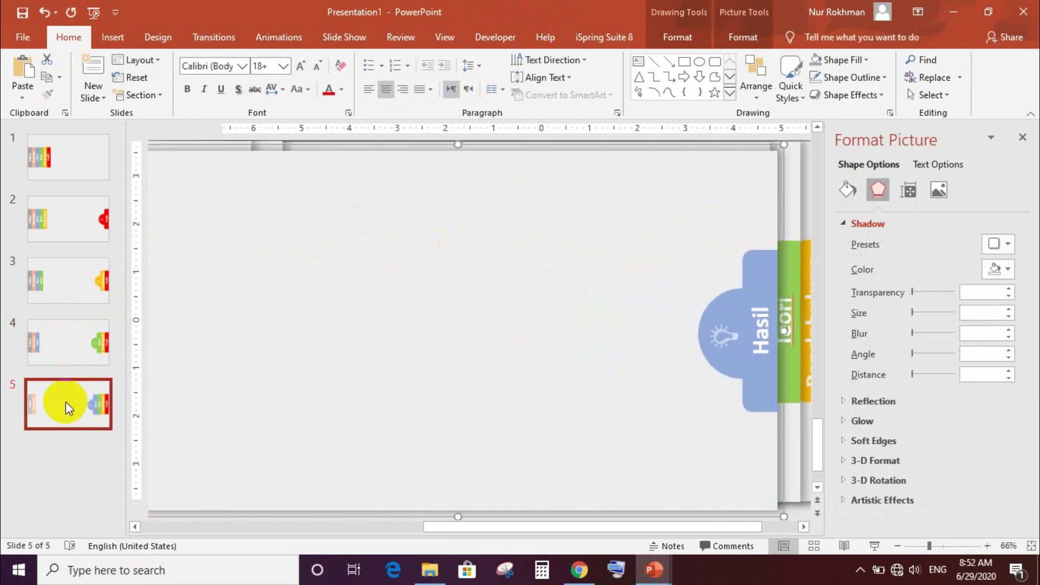
key("ctrl+z")
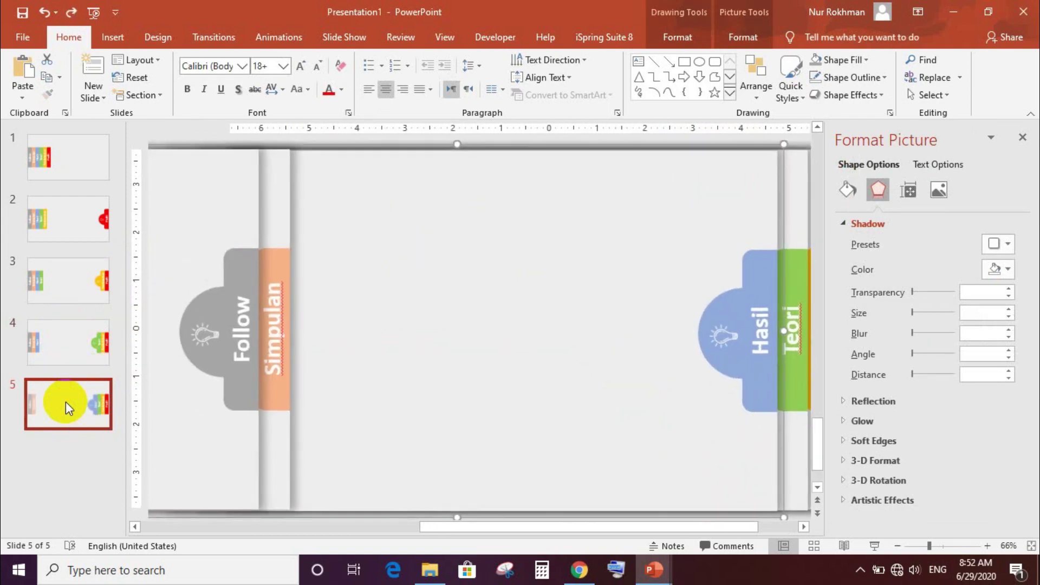
Step: Duplicate slide 5 as slide 6 and move the Simpulan tab right against Hasil
left_click(67, 402)
key("ctrl+d")
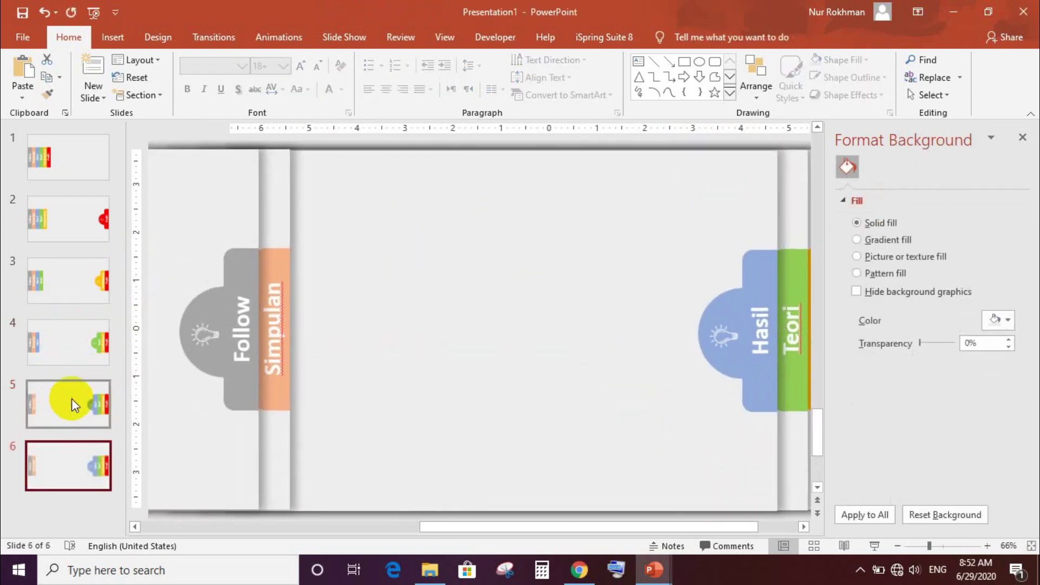
left_click_drag(282, 217, 711, 223)
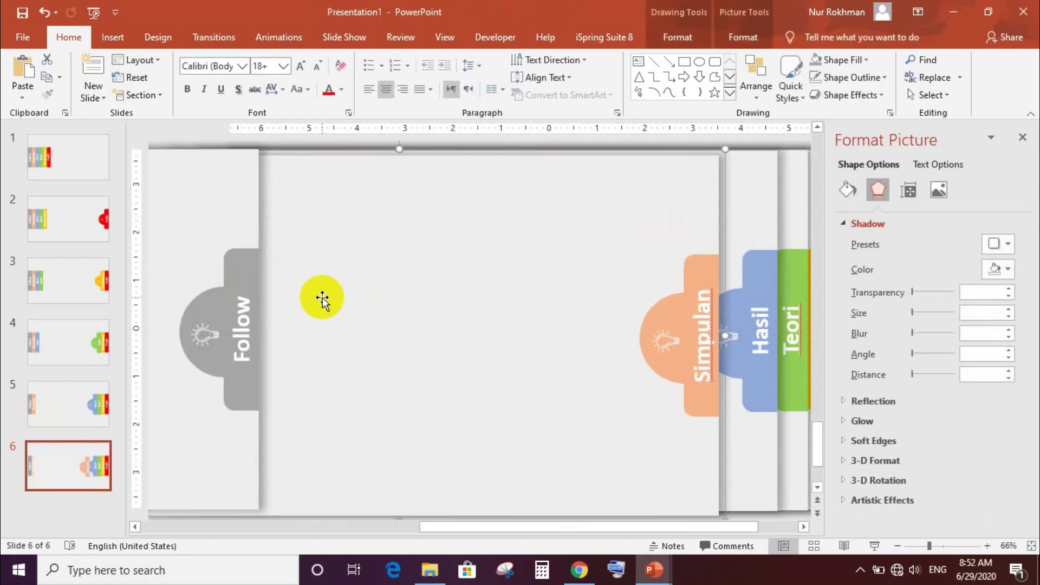
left_click_drag(645, 221, 672, 217)
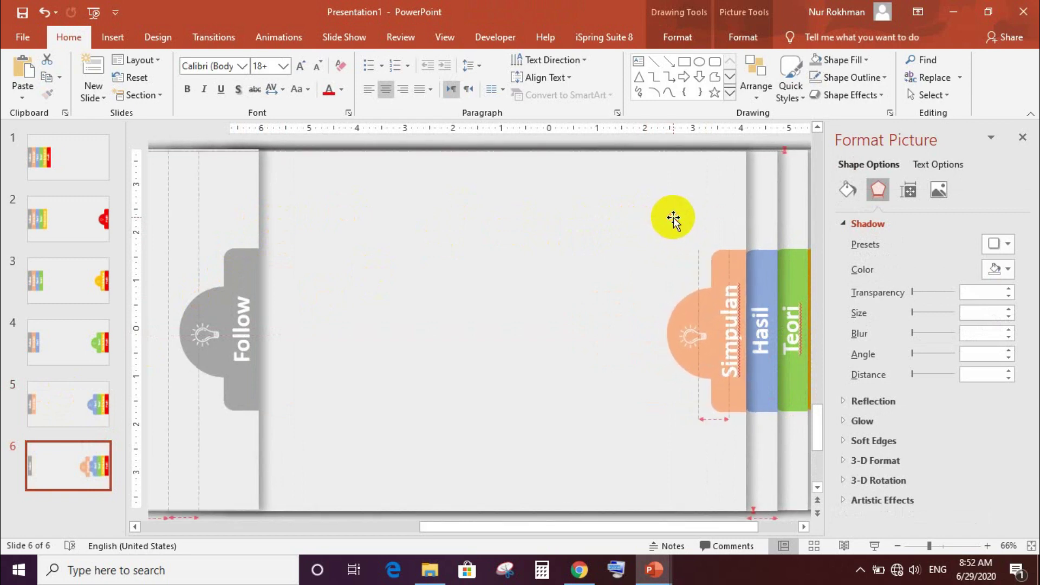
left_click_drag(536, 528, 726, 531)
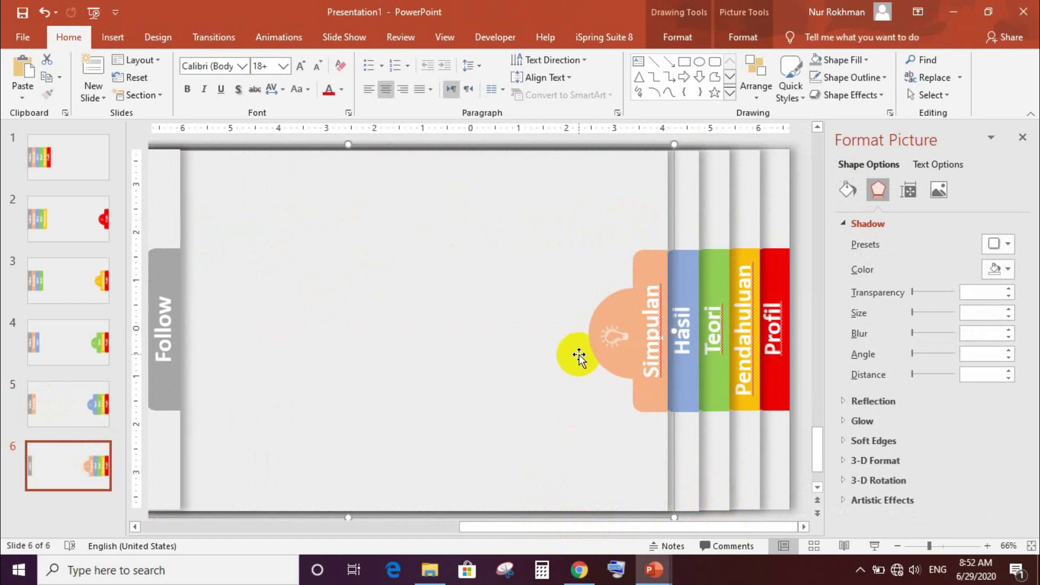
key("Right")
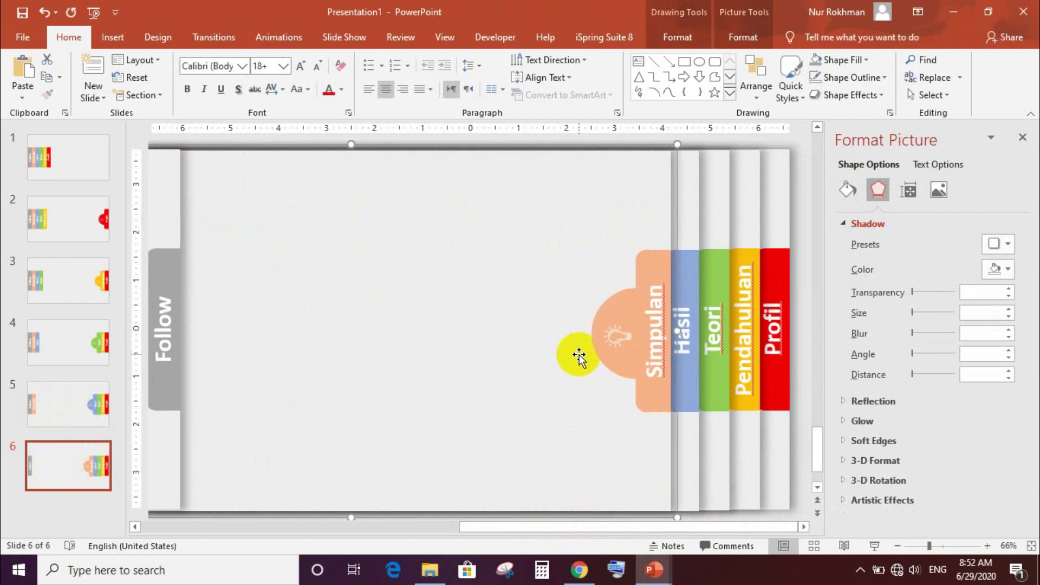
Step: Duplicate slide 6 as slide 7 and move the grey Follow tab beside Simpulan
left_click(60, 470)
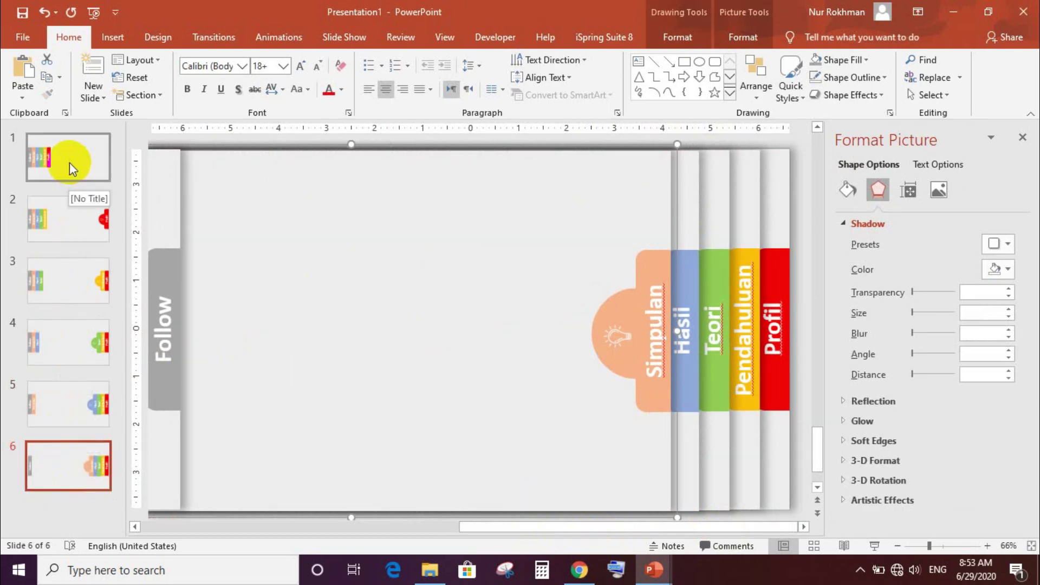
left_click(60, 459)
key("Return")
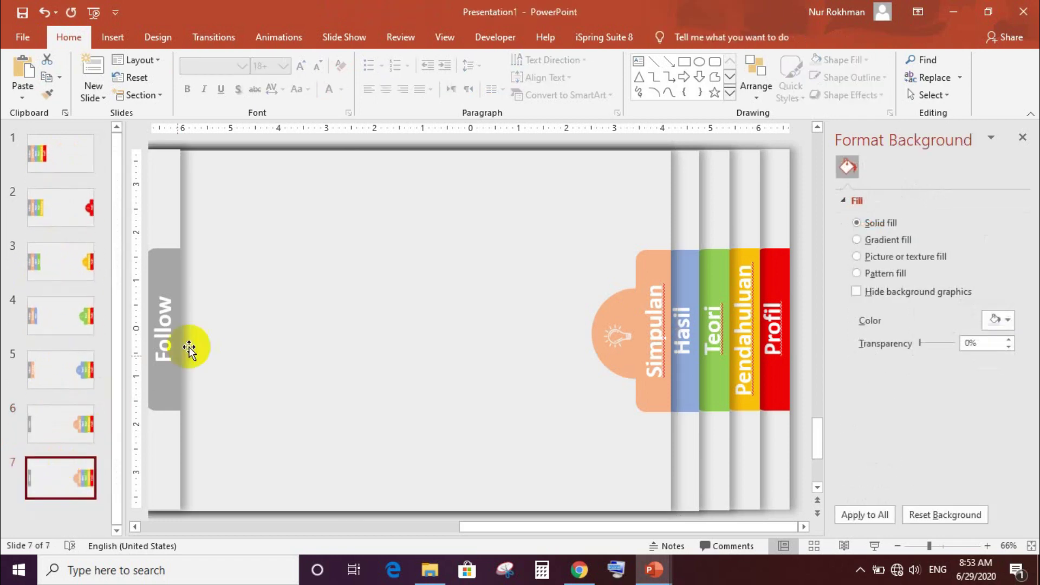
left_click(167, 262)
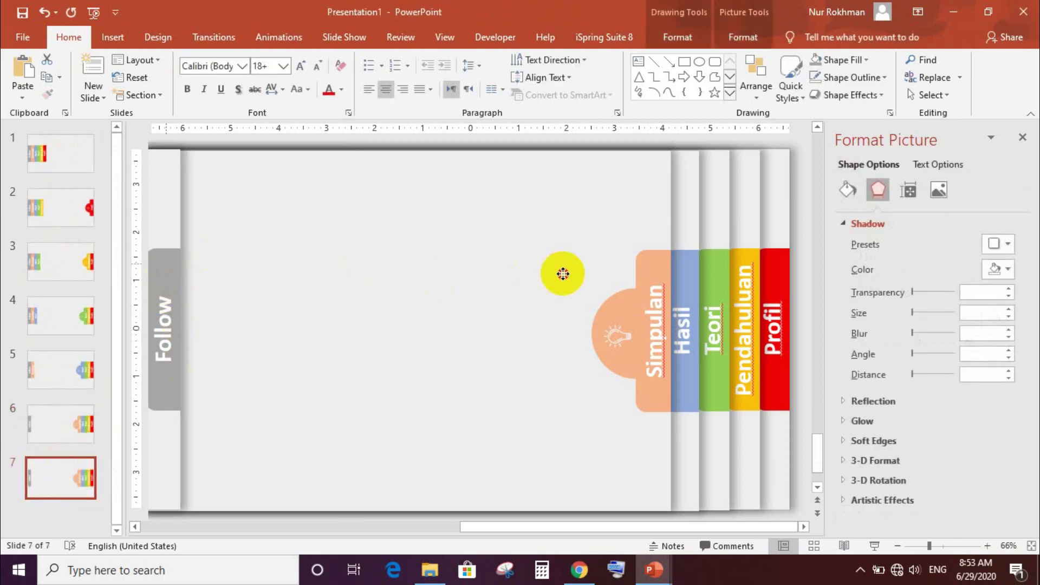
left_click_drag(427, 280, 629, 261)
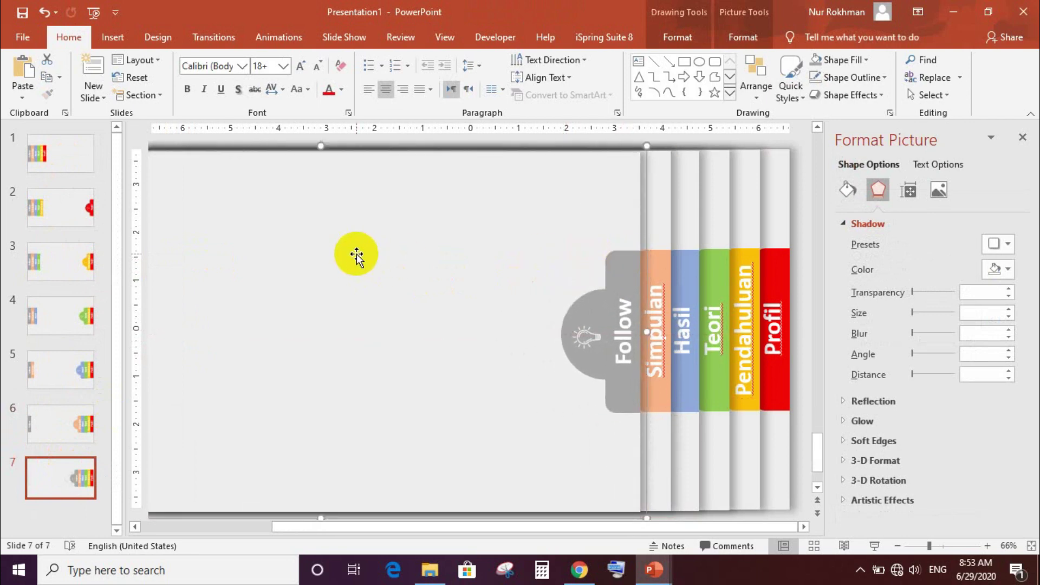
Step: Give the Profil tab picture on slide 2 a Fly In animation from the left
left_click(80, 170)
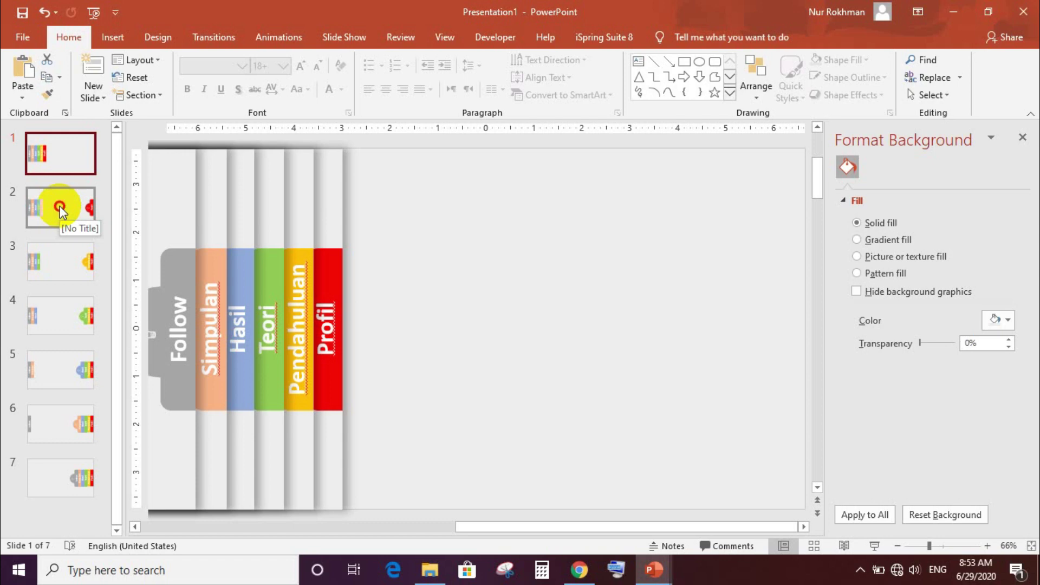
left_click(60, 207)
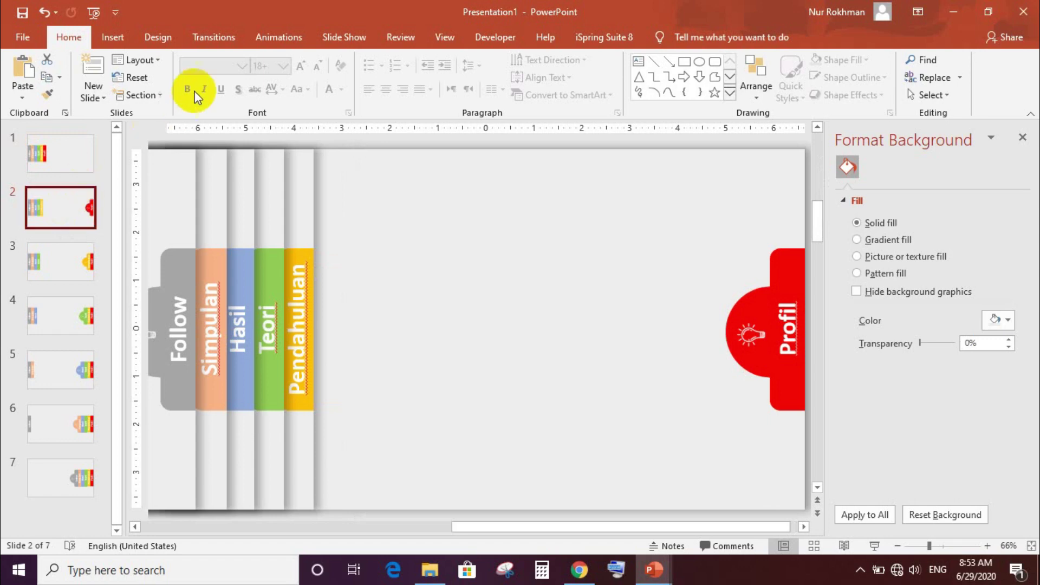
left_click(274, 39)
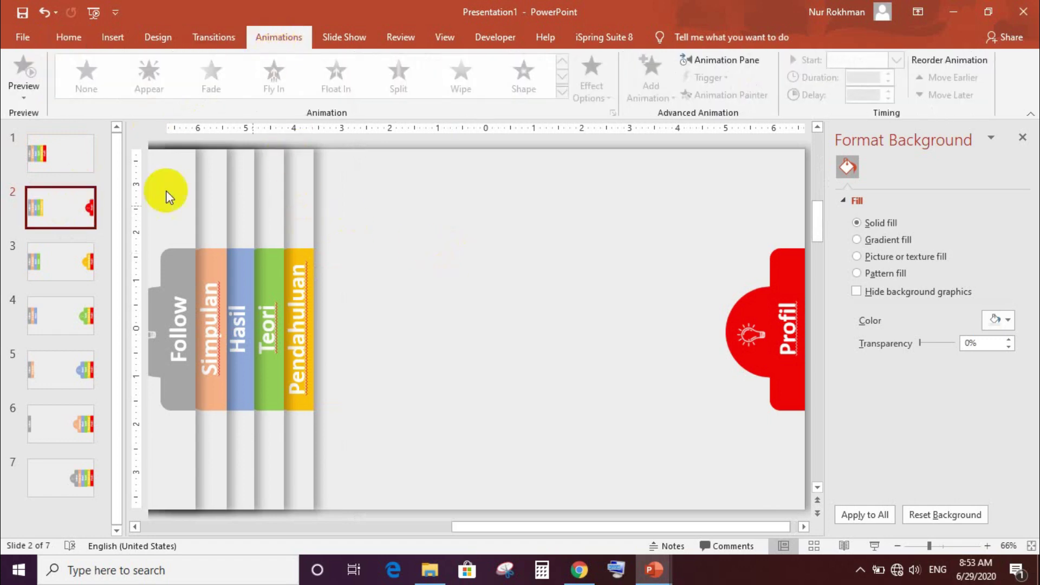
left_click(481, 278)
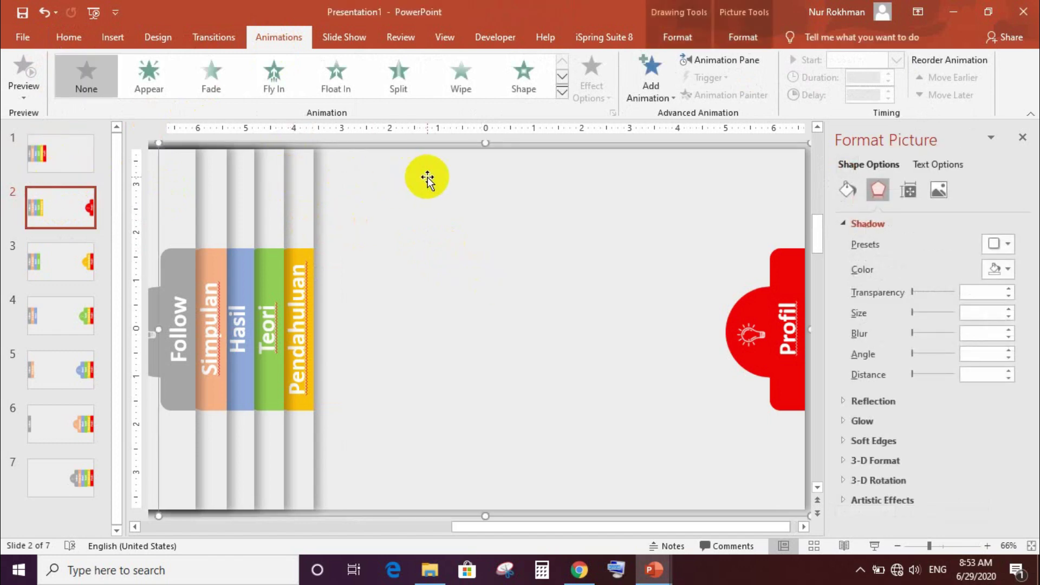
left_click(561, 83)
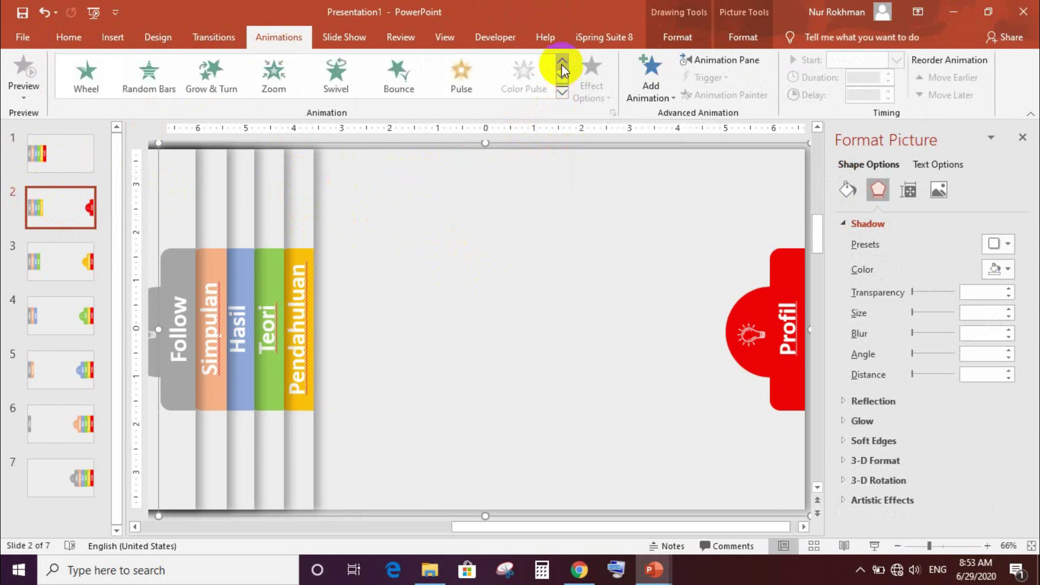
left_click(562, 64)
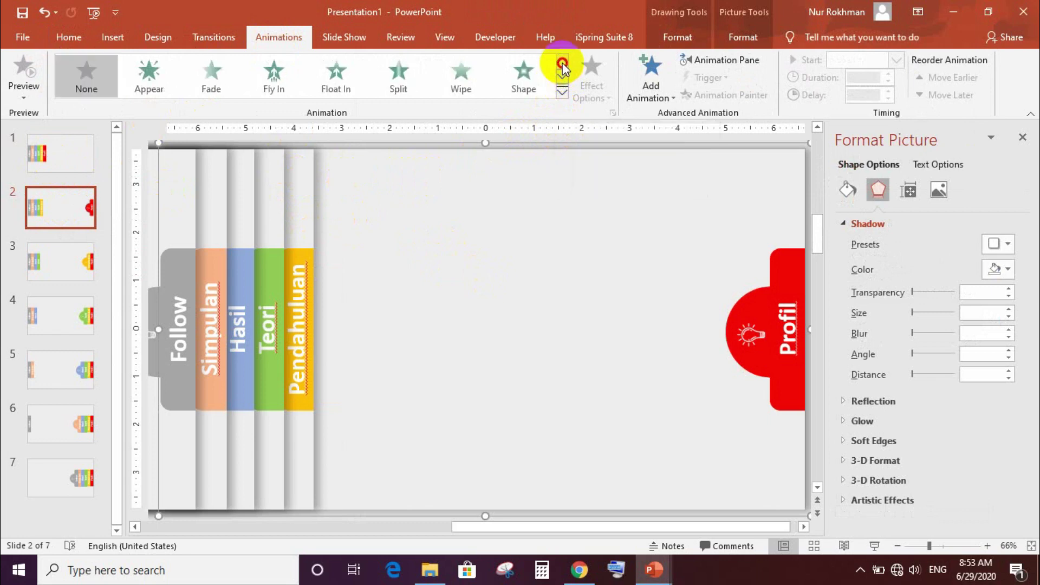
left_click(265, 76)
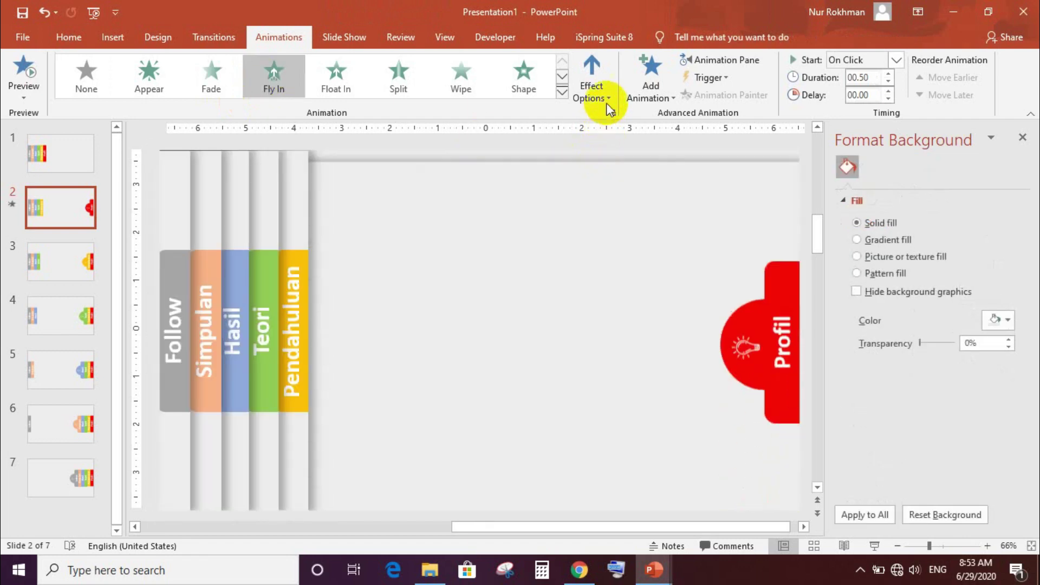
left_click(607, 99)
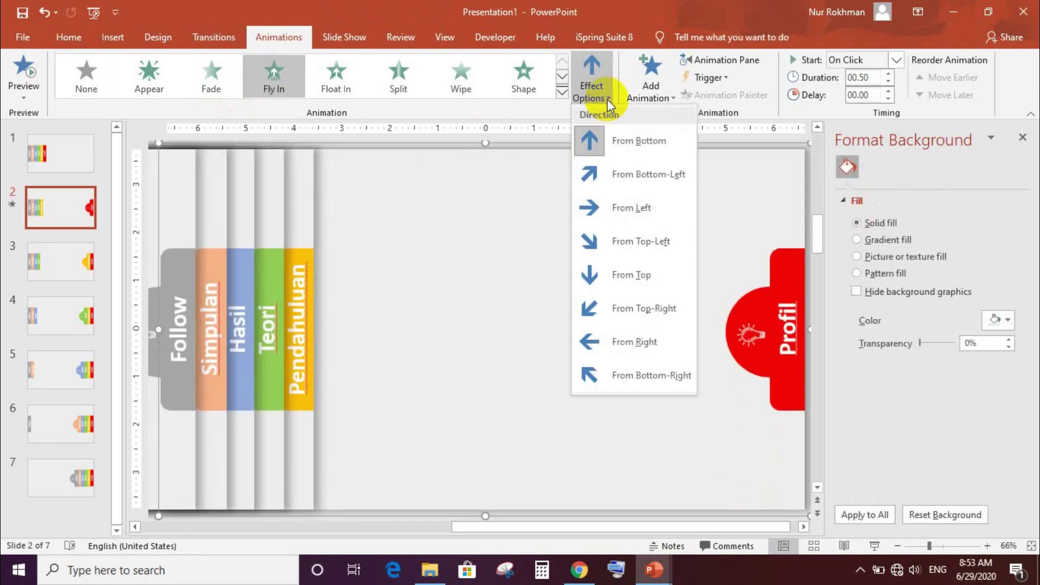
left_click(629, 216)
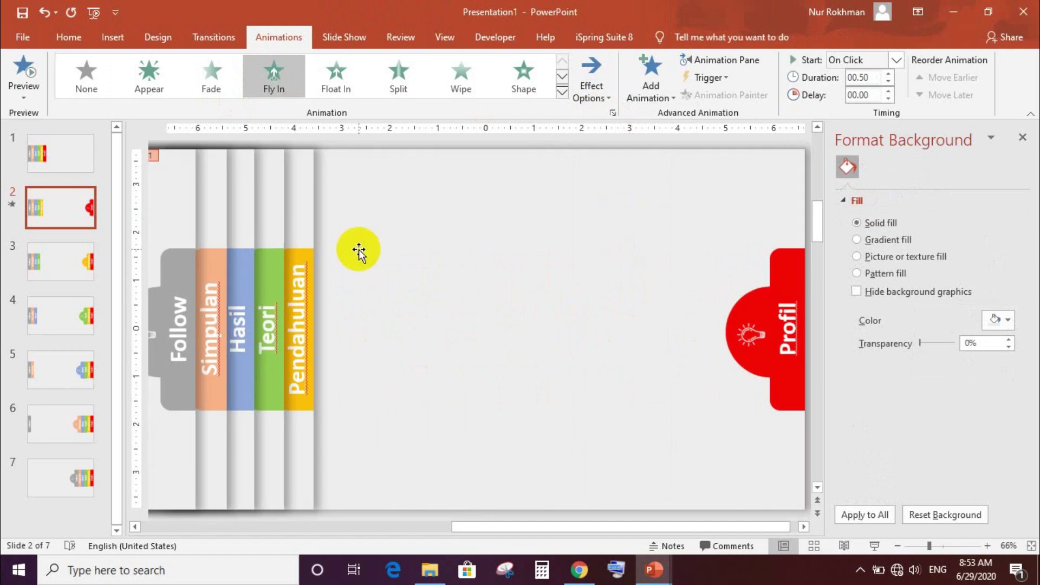
Step: Apply a Fly In from Left animation to slide 3's tab picture
left_click(50, 272)
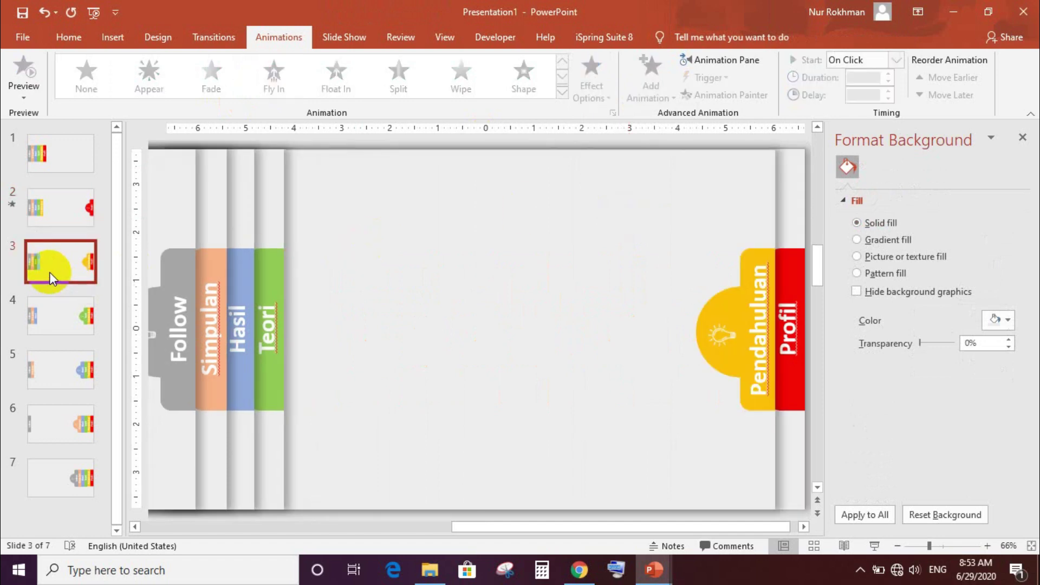
left_click(589, 310)
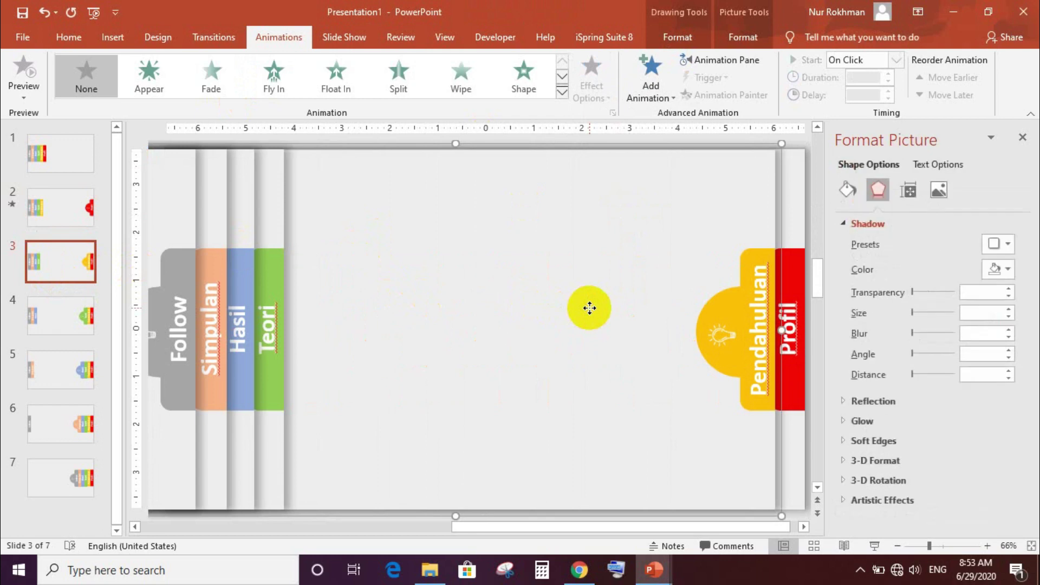
left_click(274, 89)
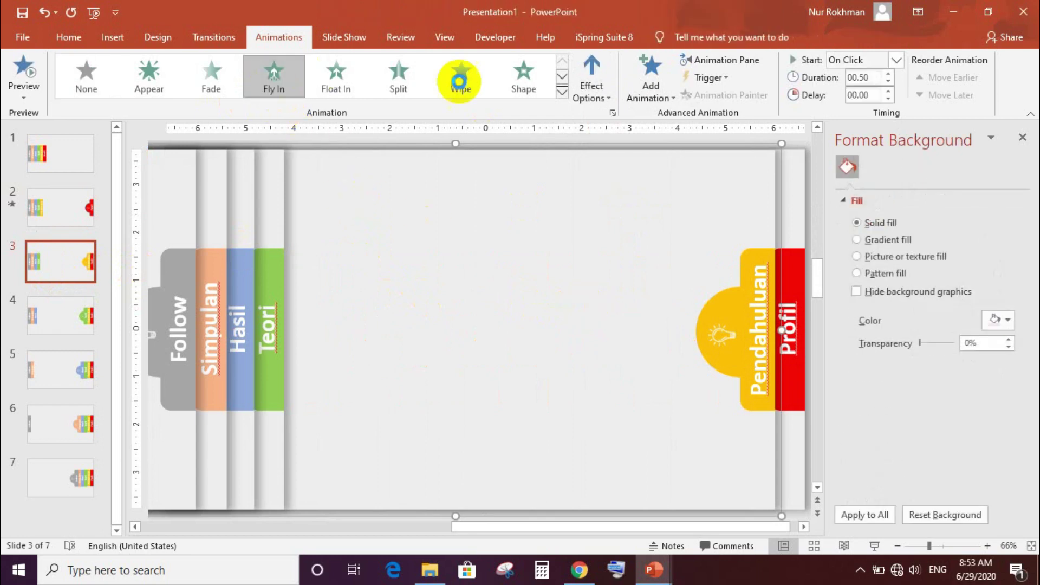
left_click(584, 109)
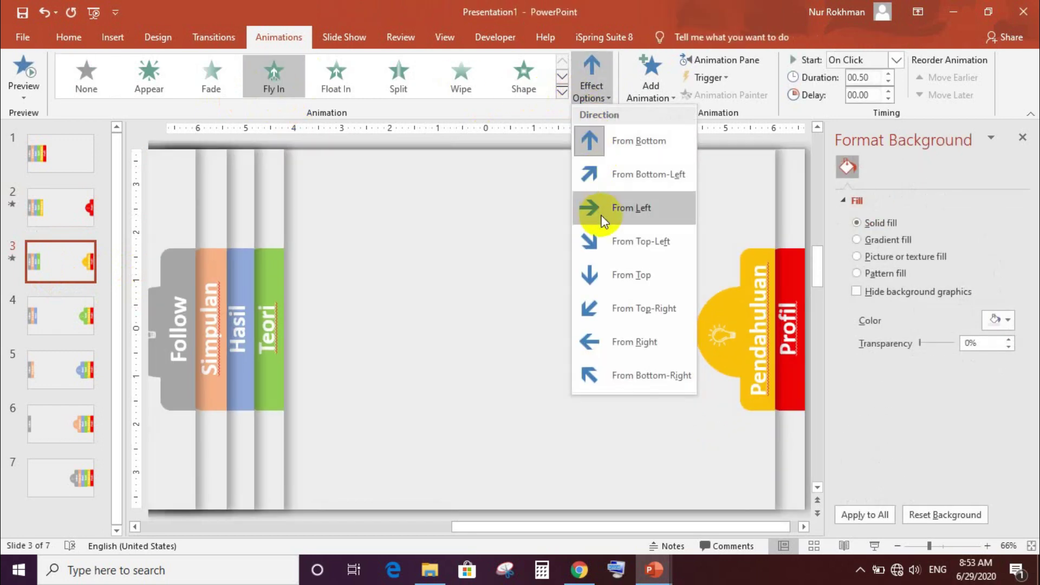
left_click(602, 216)
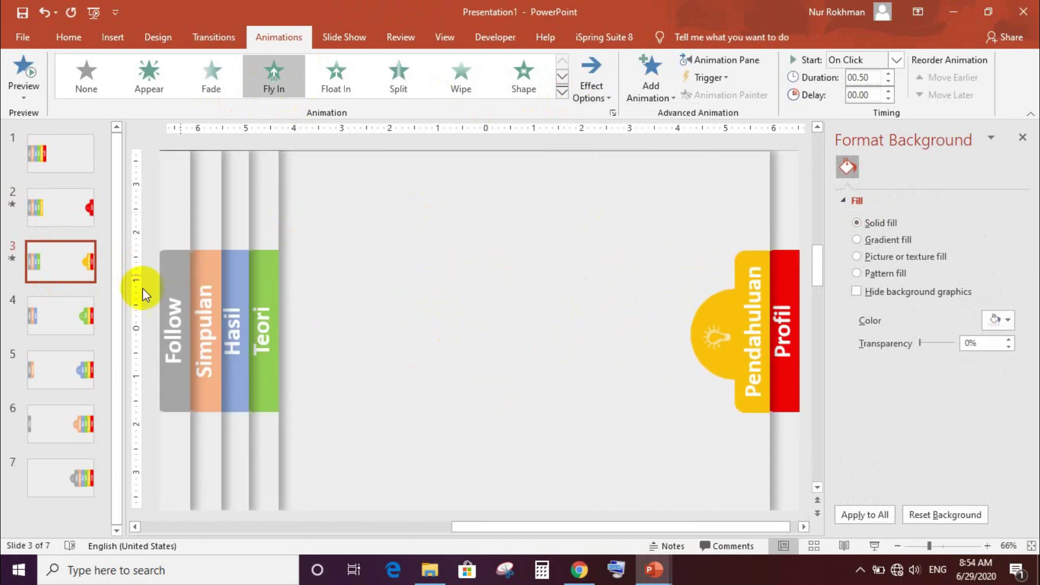
Step: Apply a Fly In from Left animation to slide 4's tab picture
left_click(74, 314)
left_click(353, 331)
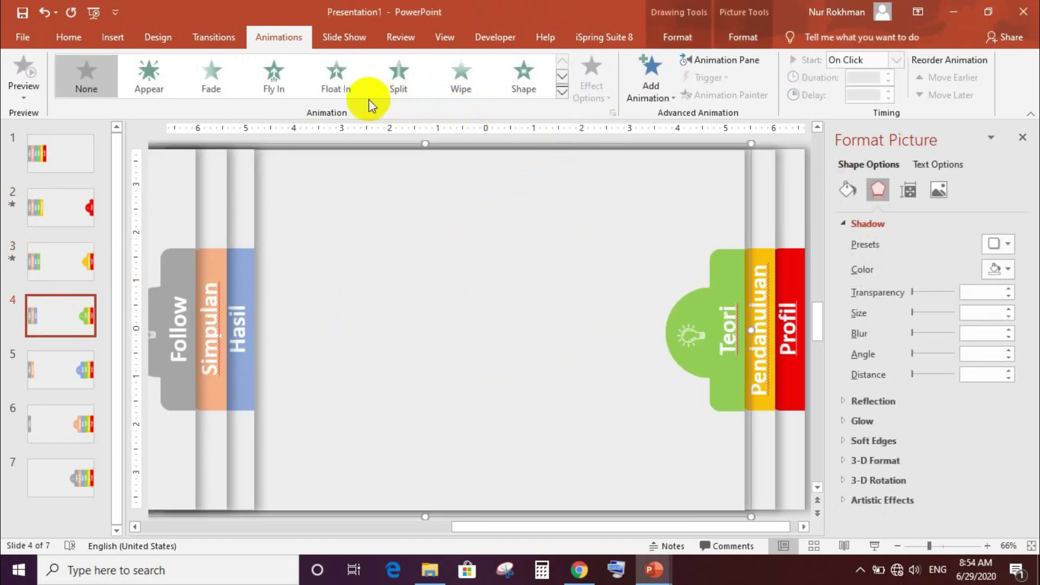
left_click(275, 81)
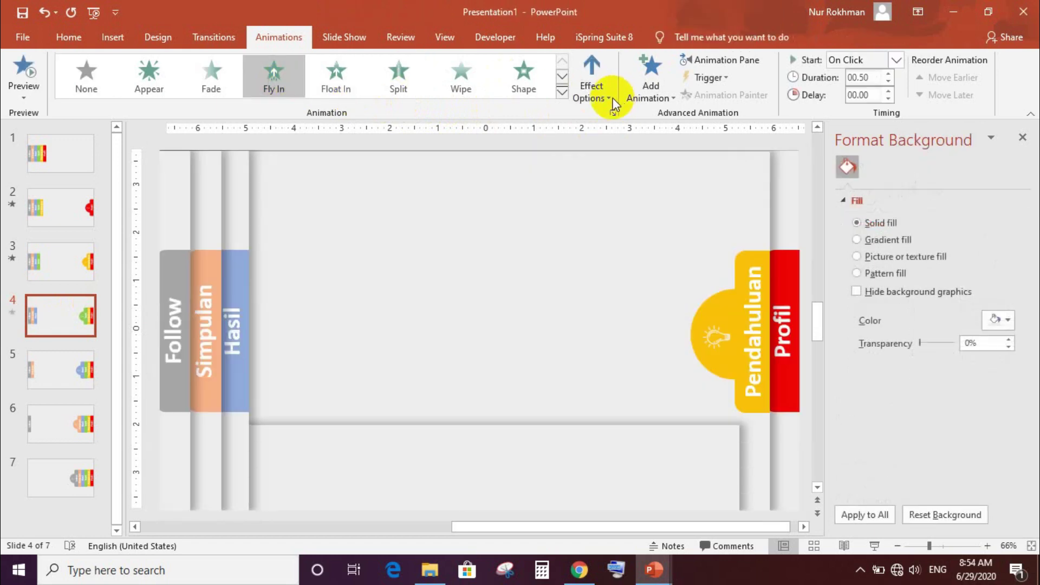
left_click(602, 98)
left_click(628, 210)
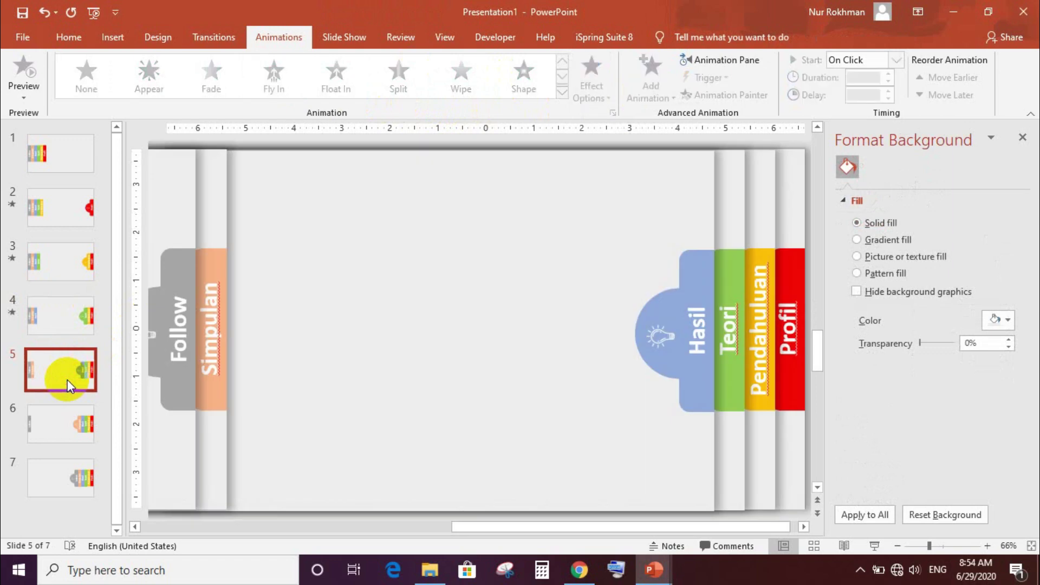
Step: Apply a Fly In from Left animation to slide 5's tab picture
left_click(344, 379)
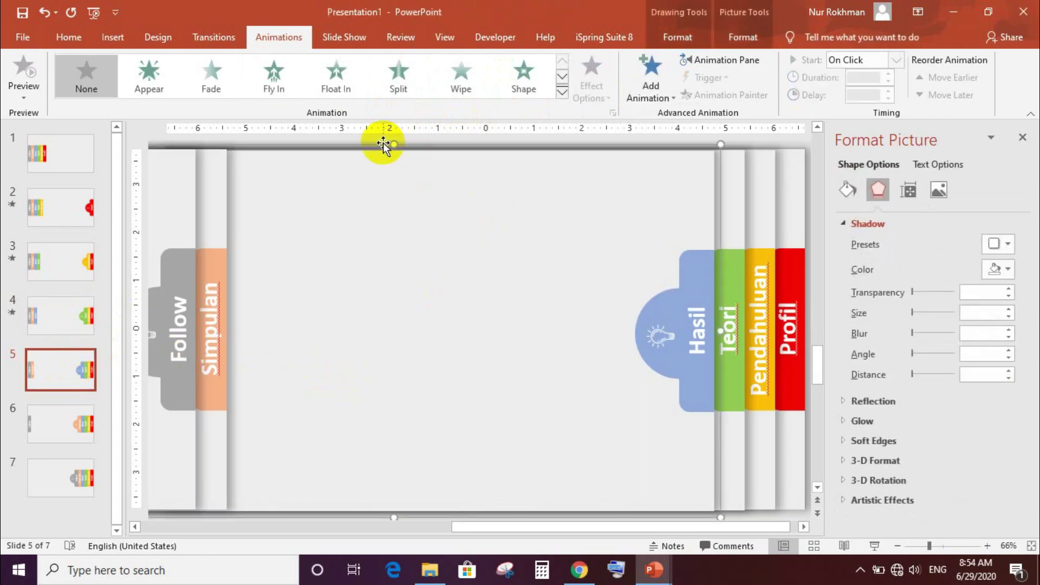
left_click(281, 97)
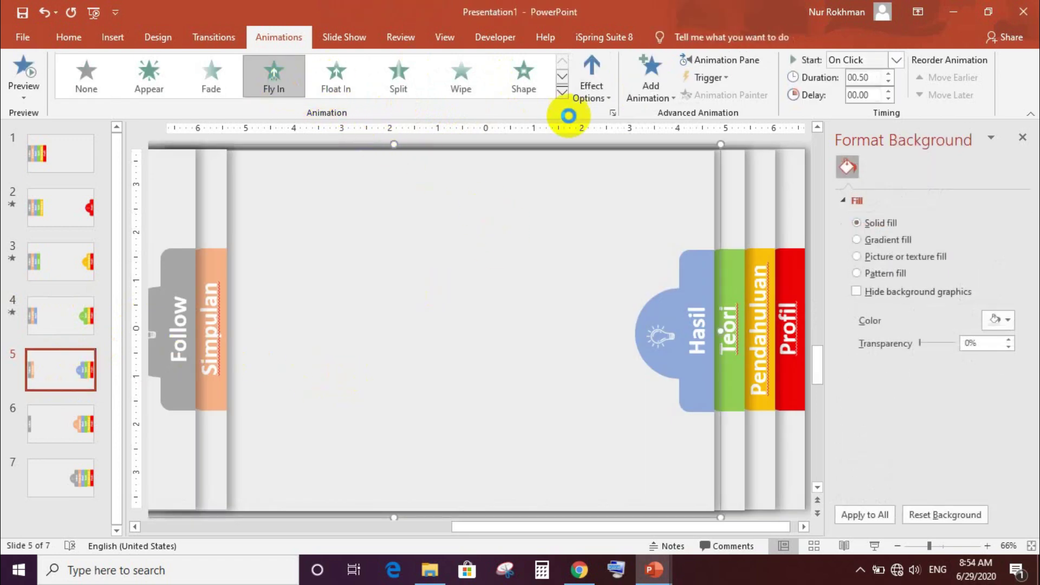
left_click(600, 100)
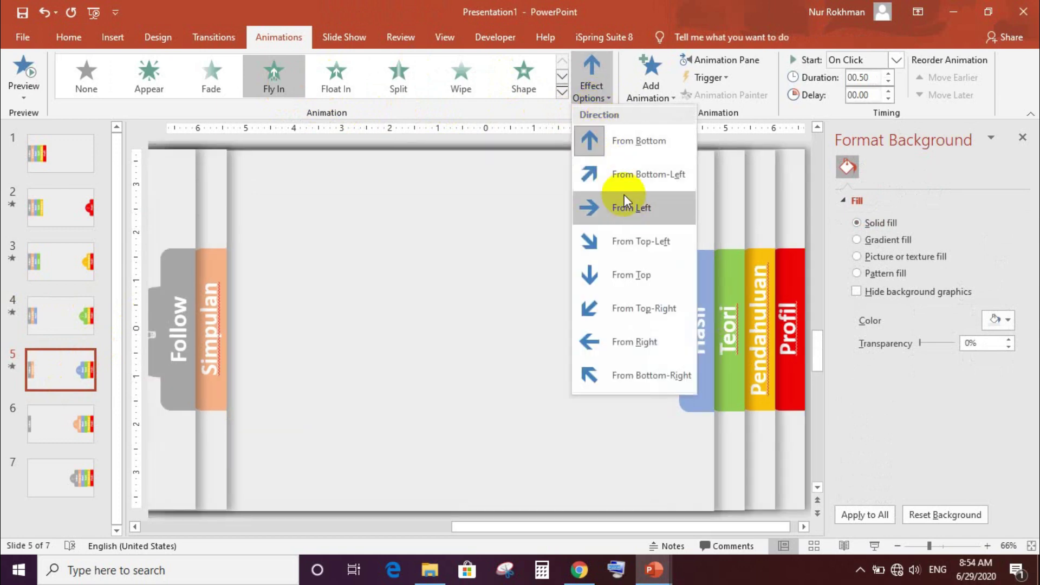
left_click(628, 208)
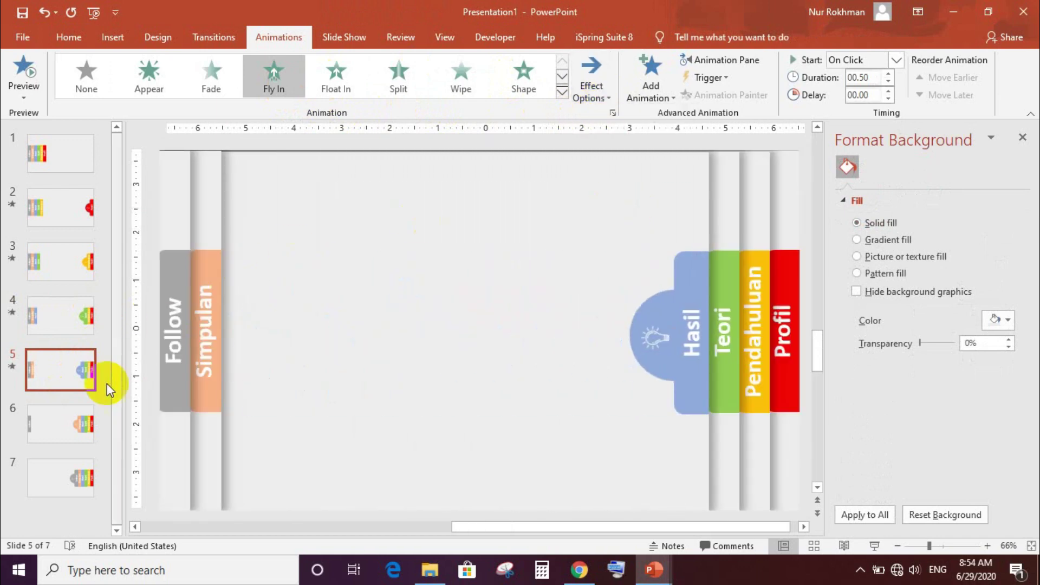
Step: Apply a Fly In from Left animation to slide 6's tab picture
left_click(67, 415)
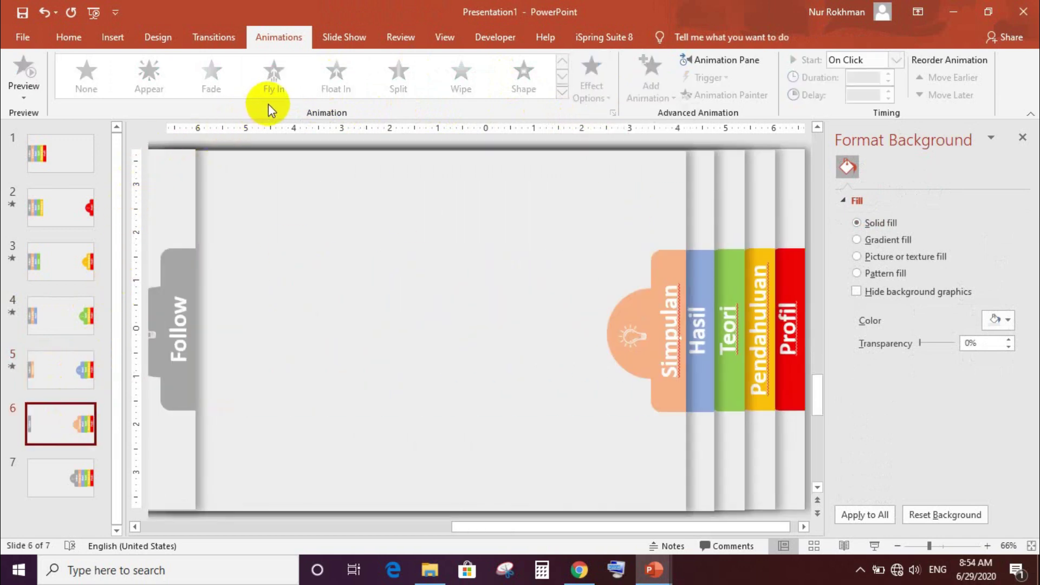
left_click(320, 295)
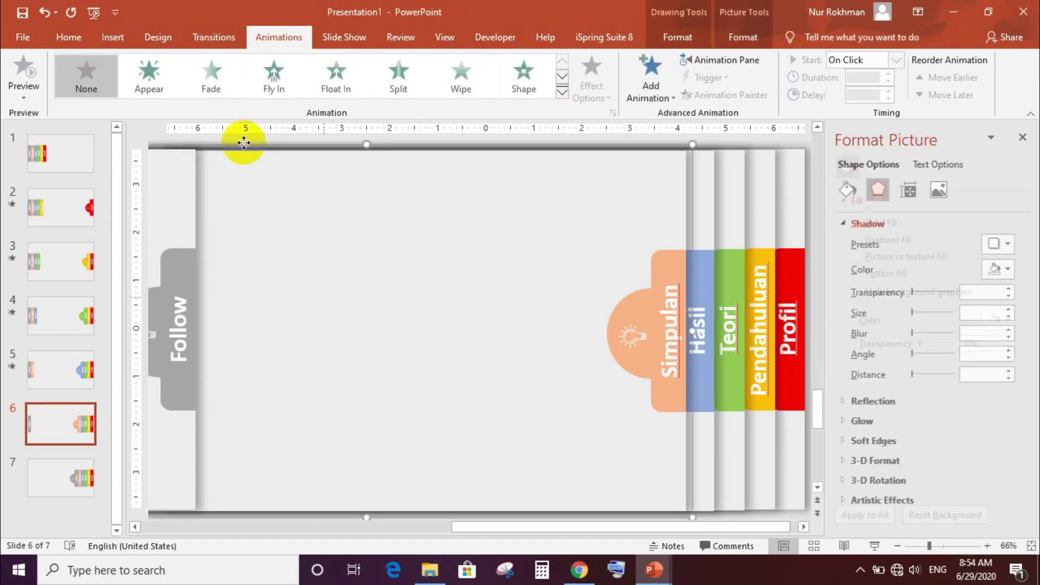
left_click(272, 96)
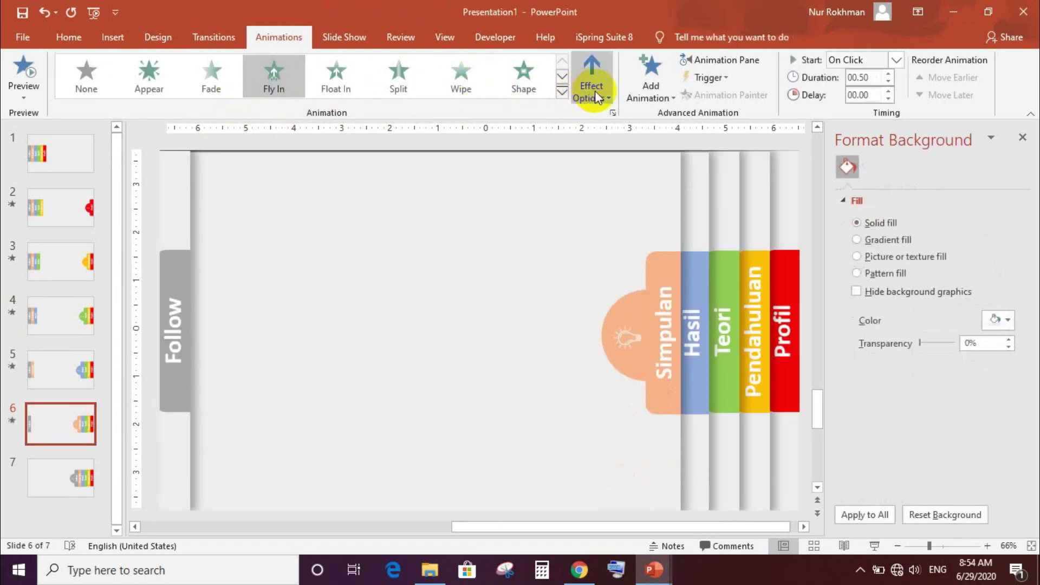
left_click(592, 92)
left_click(617, 209)
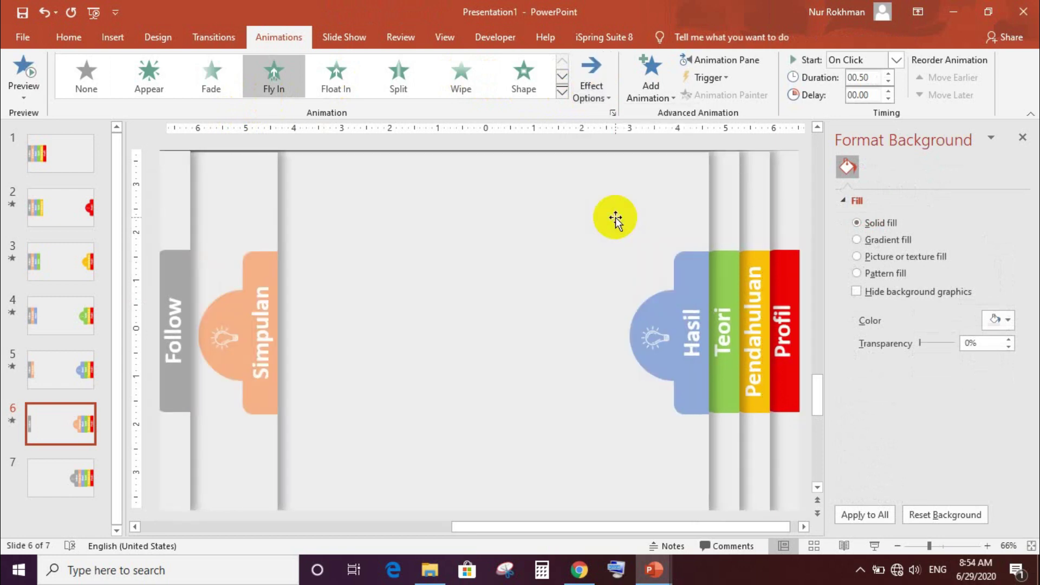
Step: Apply a Fly In from Left animation to slide 7's tab picture
left_click(59, 459)
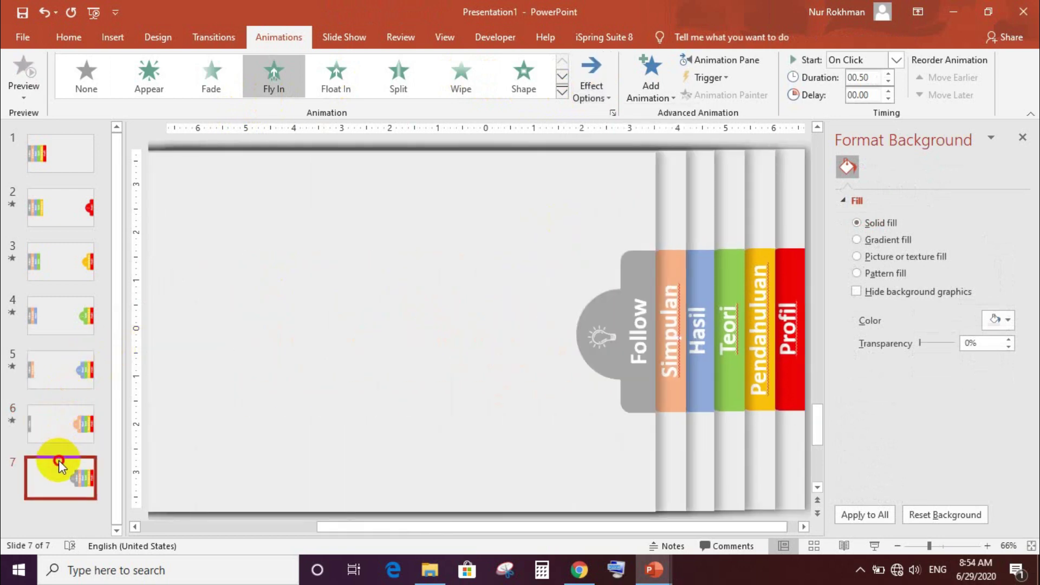
left_click(303, 358)
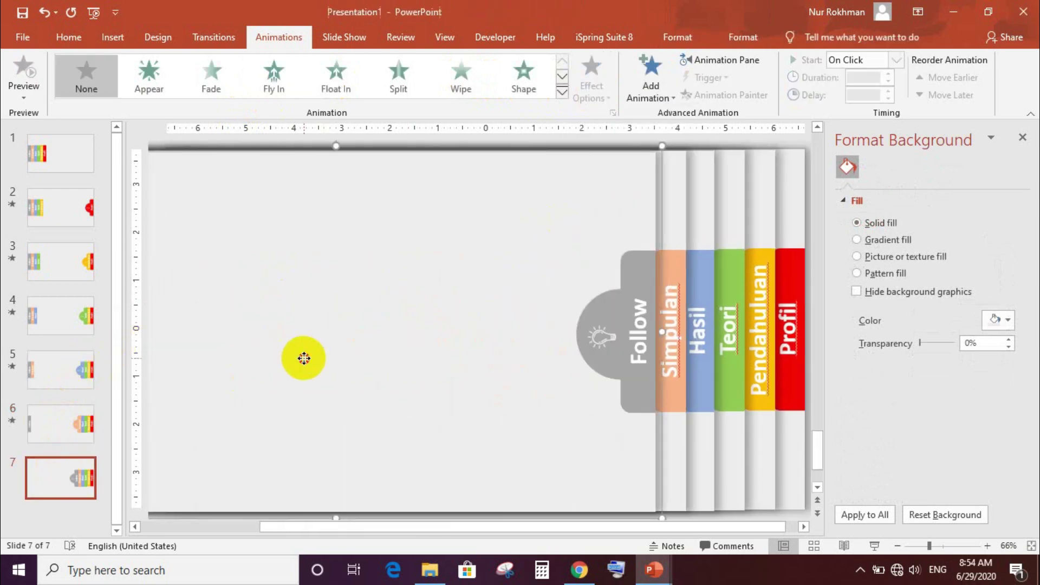
left_click(268, 81)
left_click(593, 95)
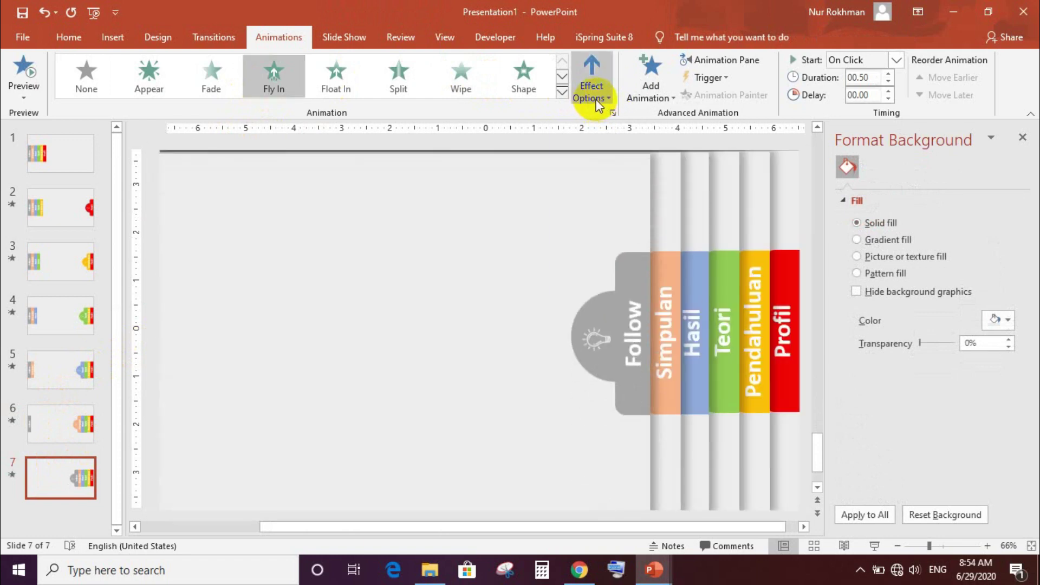
left_click(623, 216)
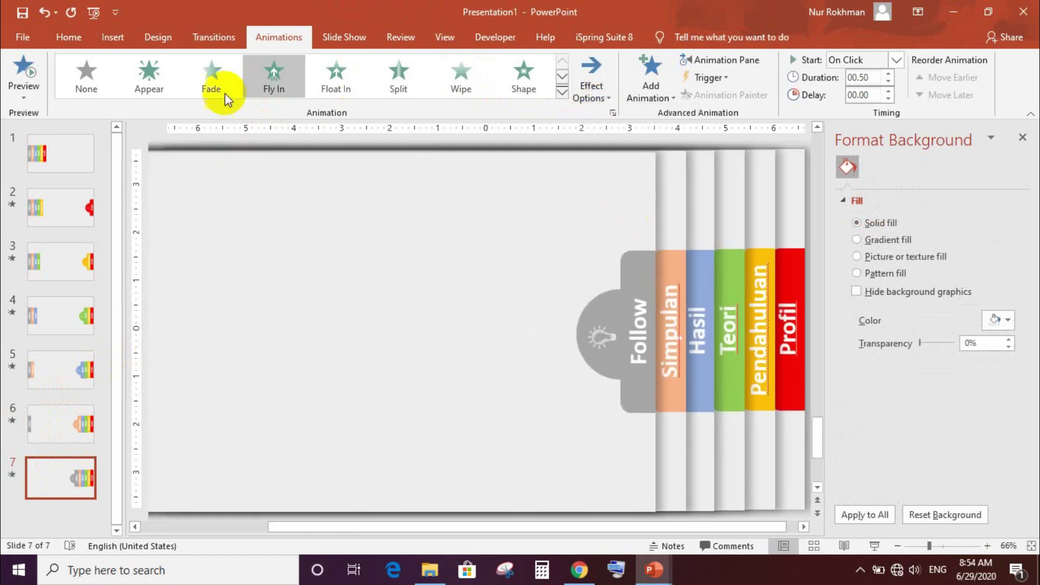
left_click(329, 37)
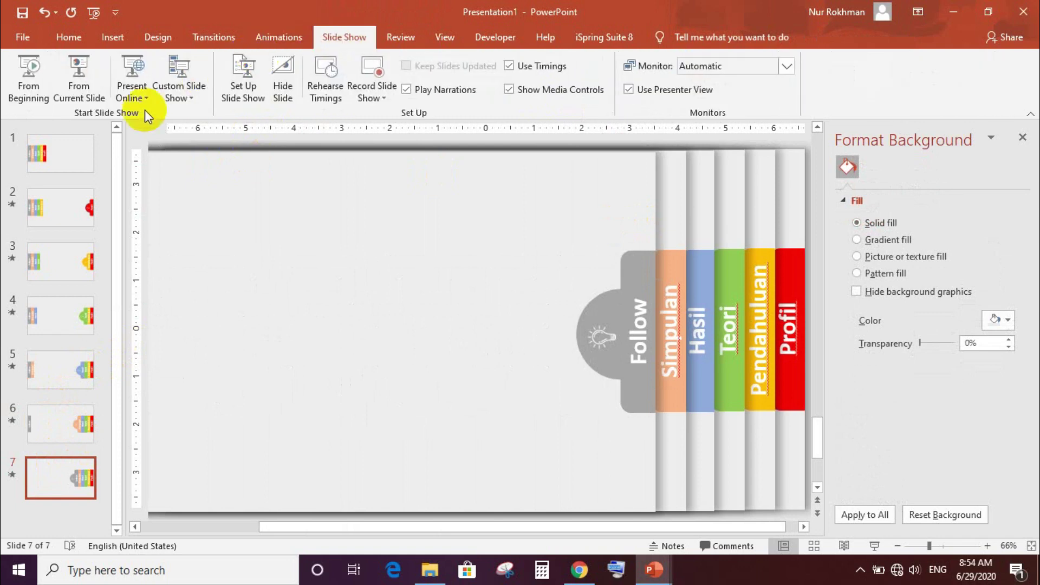
Step: Run the slide show from the beginning, advance two slides, then exit with Escape
left_click(25, 93)
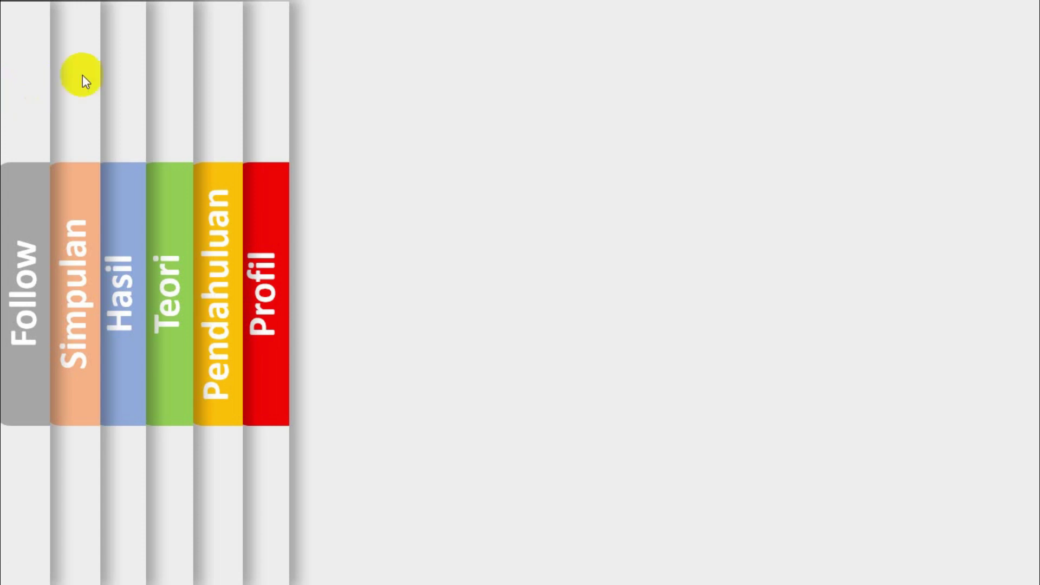
left_click(421, 118)
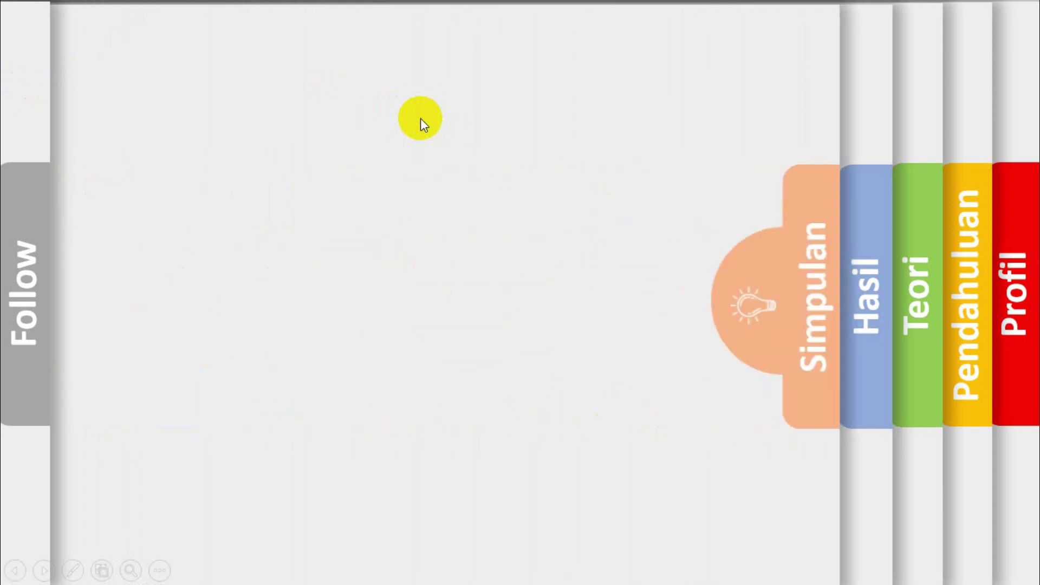
left_click(420, 118)
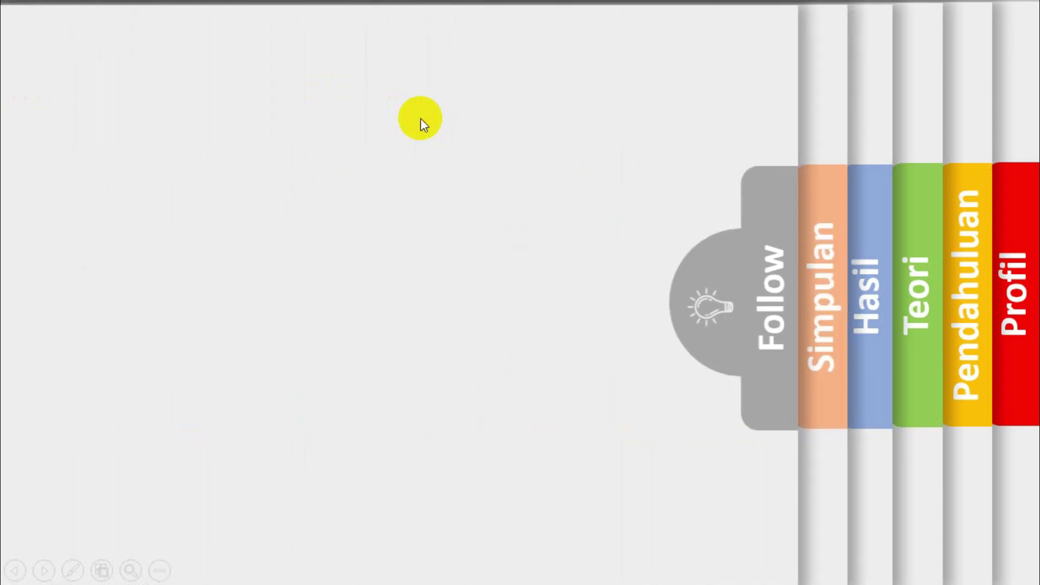
key("Escape")
Step: Set slide 2's tab animation to start With Previous
left_click(55, 205)
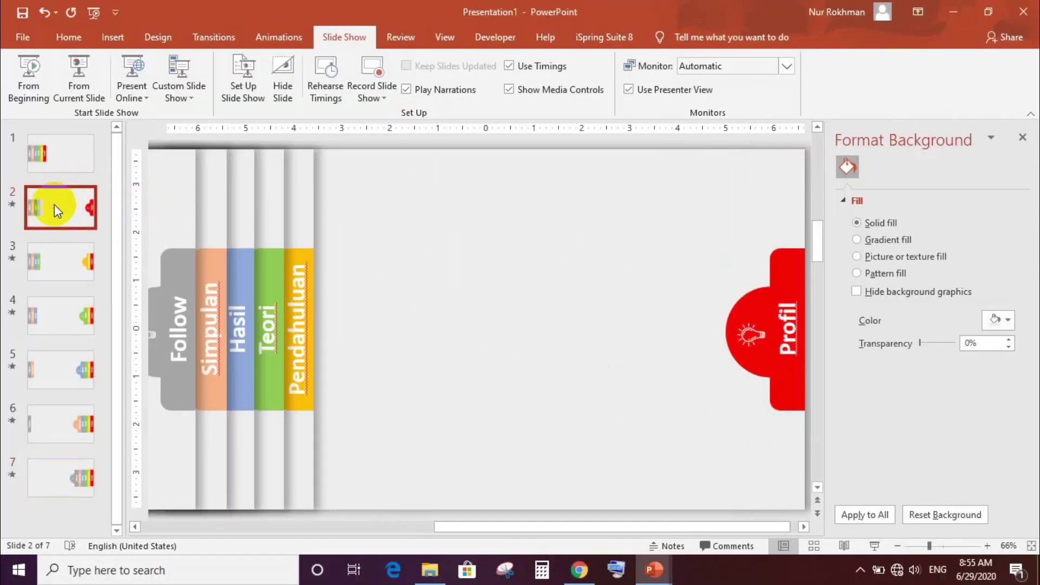
left_click(524, 265)
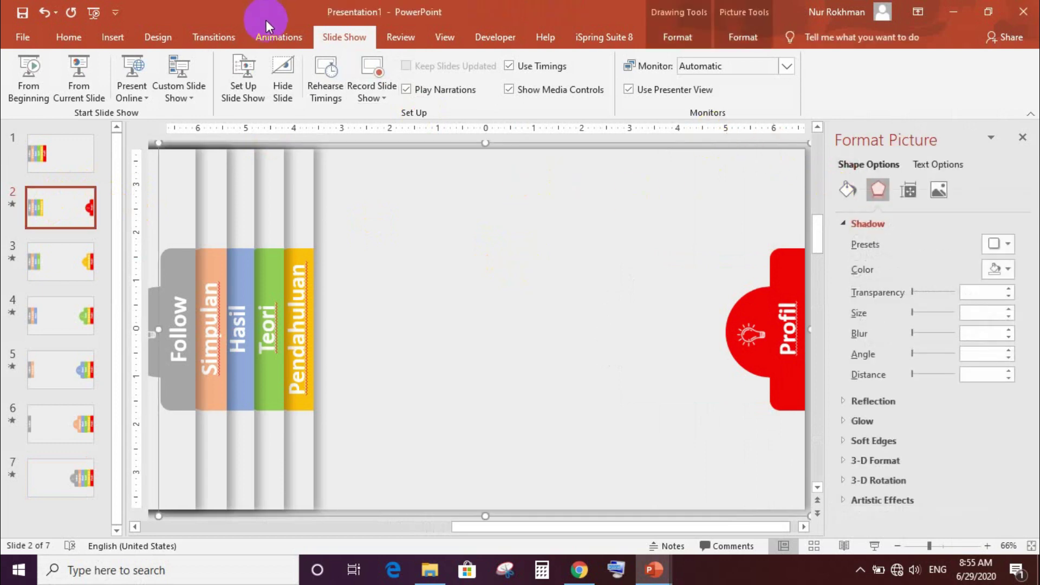
left_click(271, 38)
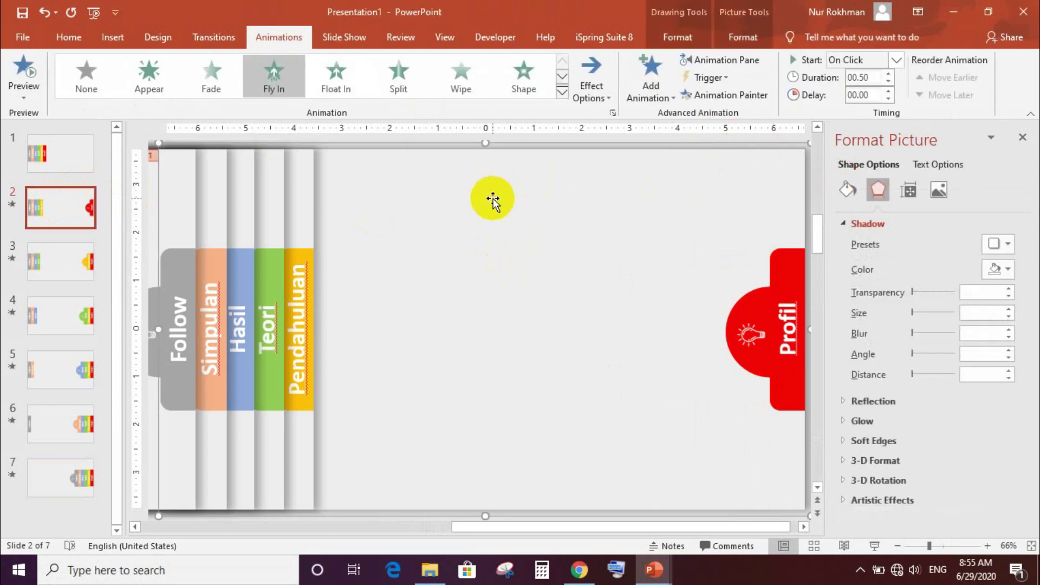
left_click(755, 61)
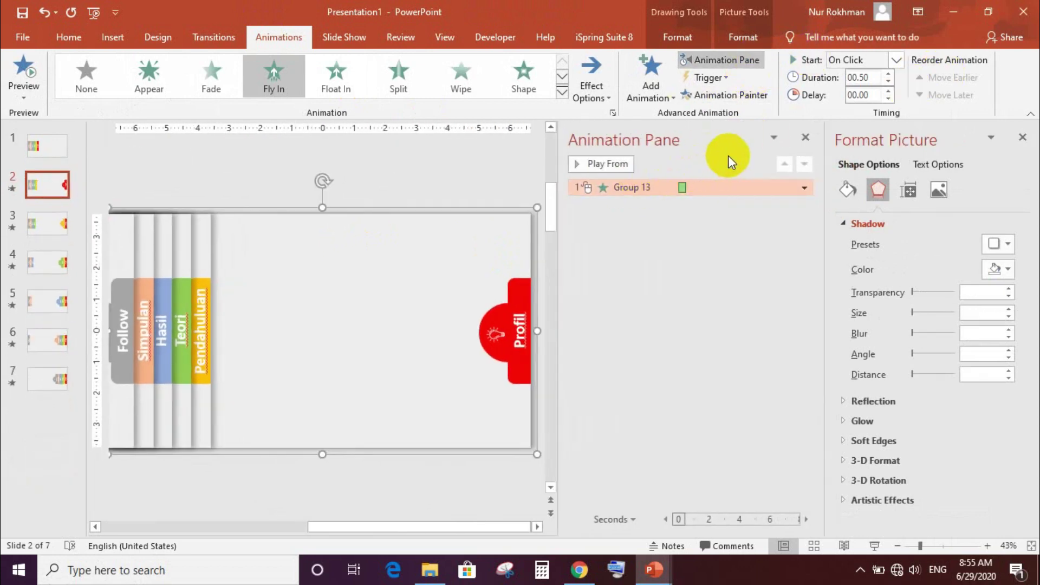
left_click(1023, 137)
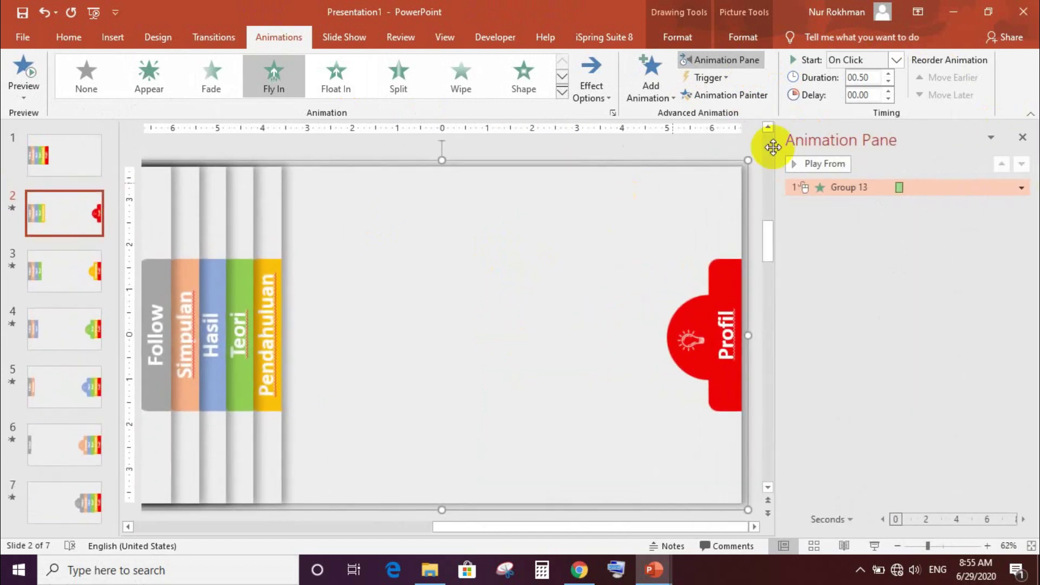
left_click(894, 63)
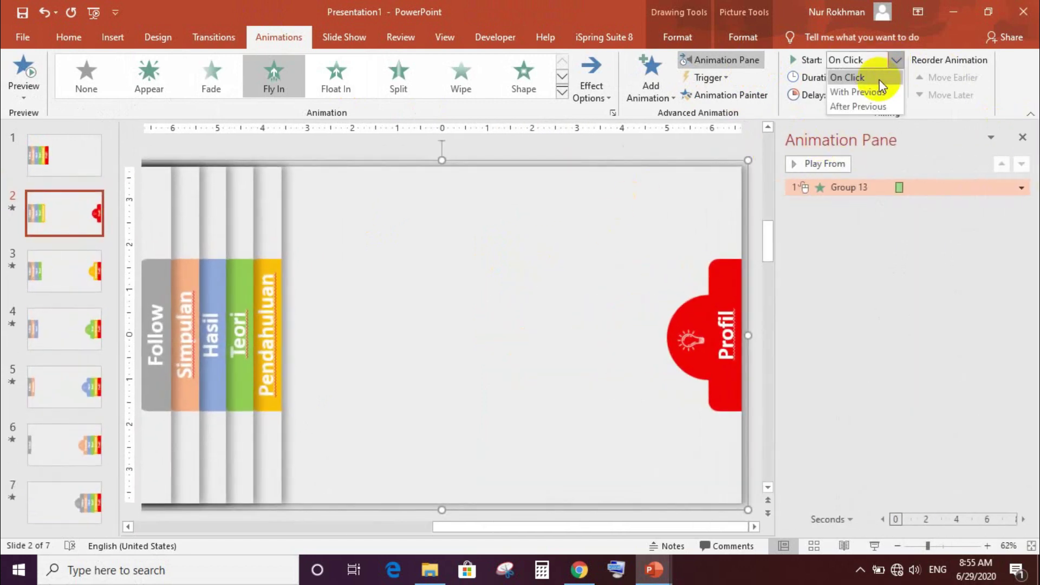
left_click(867, 92)
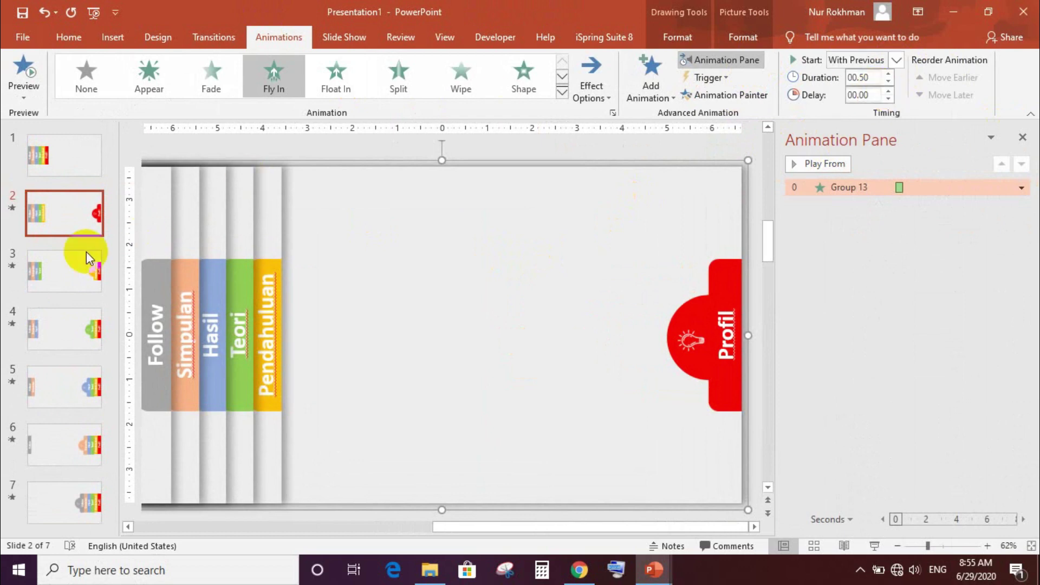
Step: Set the tab group animations on slides 3 and 4 to start With Previous
left_click(58, 265)
left_click(411, 243)
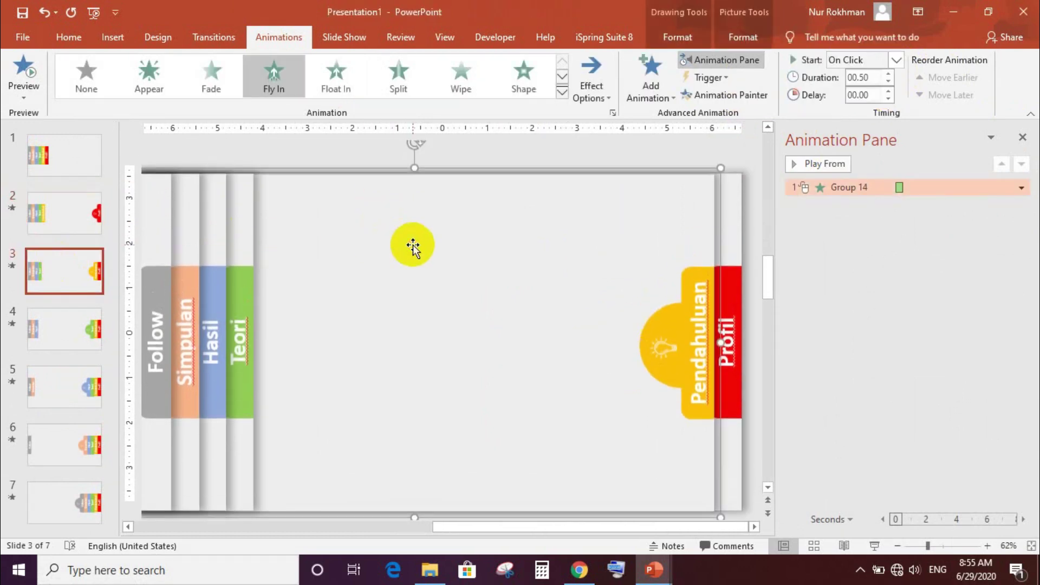
left_click(860, 81)
left_click(898, 59)
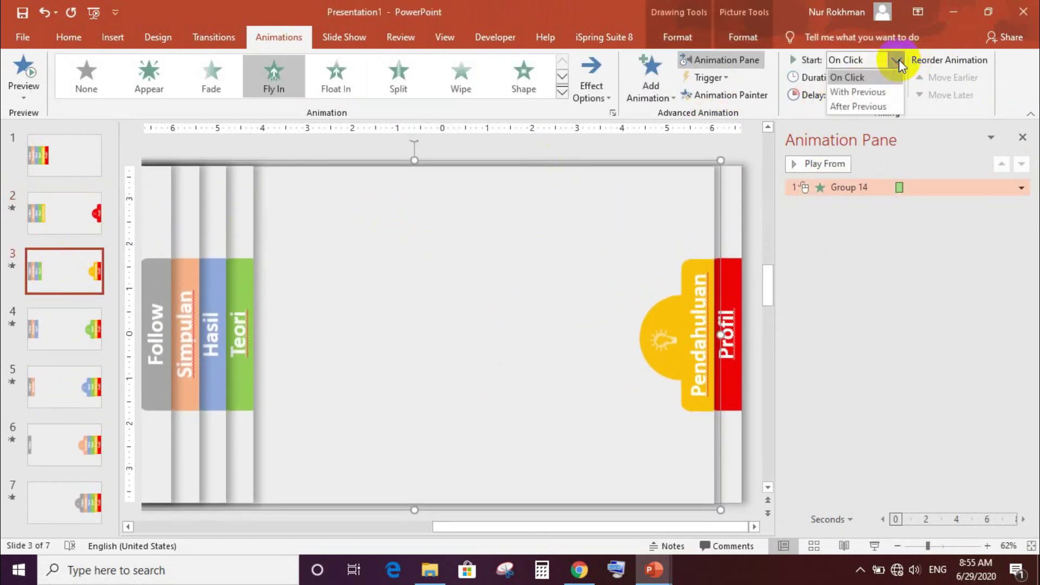
left_click(879, 87)
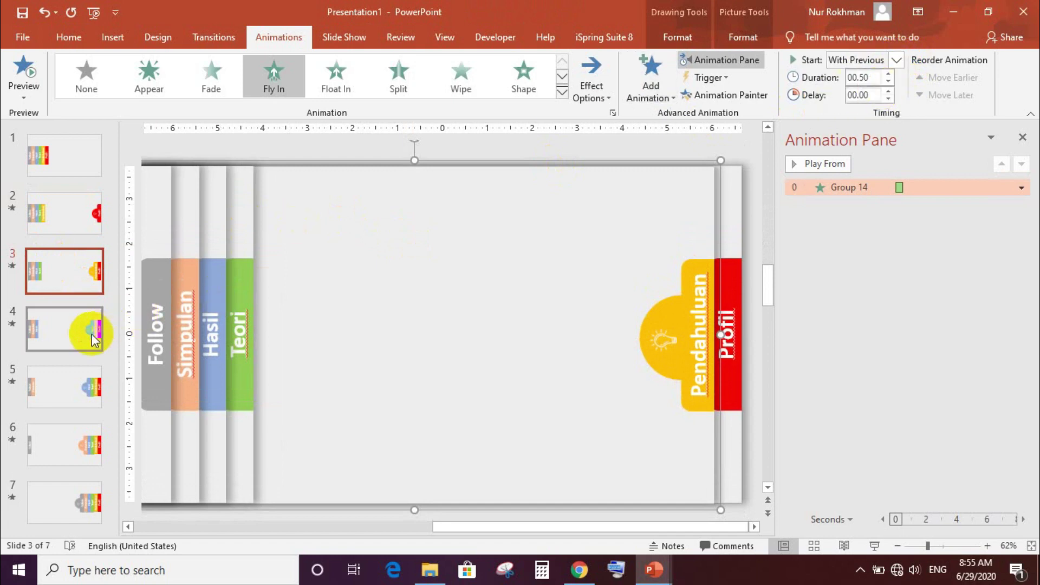
left_click(69, 337)
left_click(485, 320)
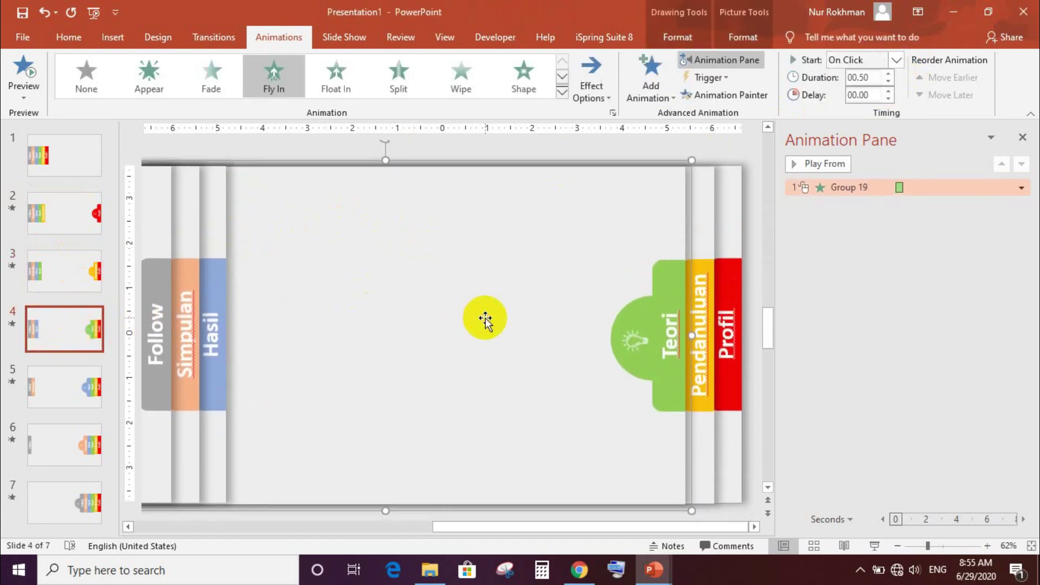
left_click(898, 59)
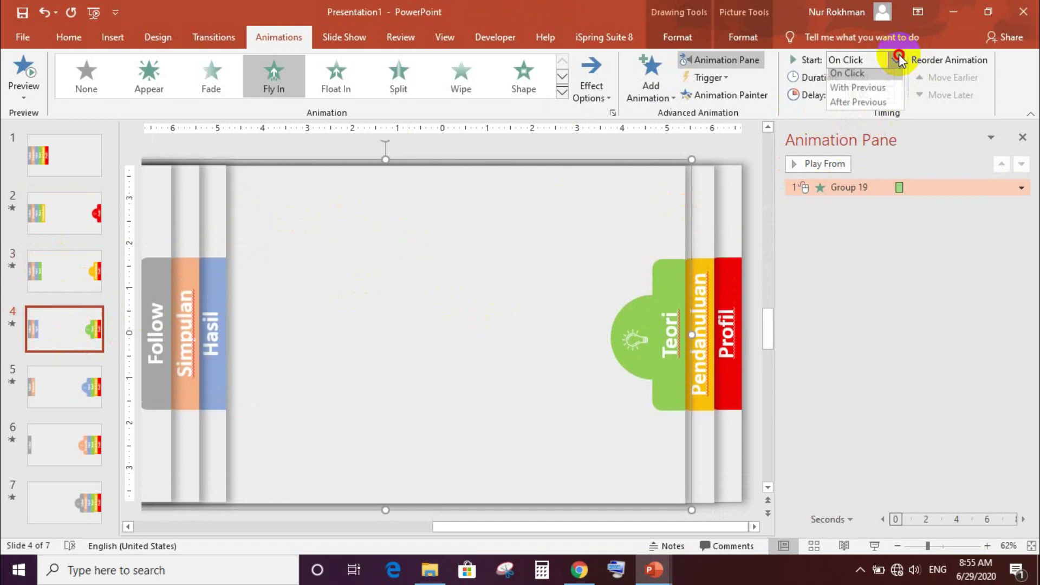
left_click(870, 91)
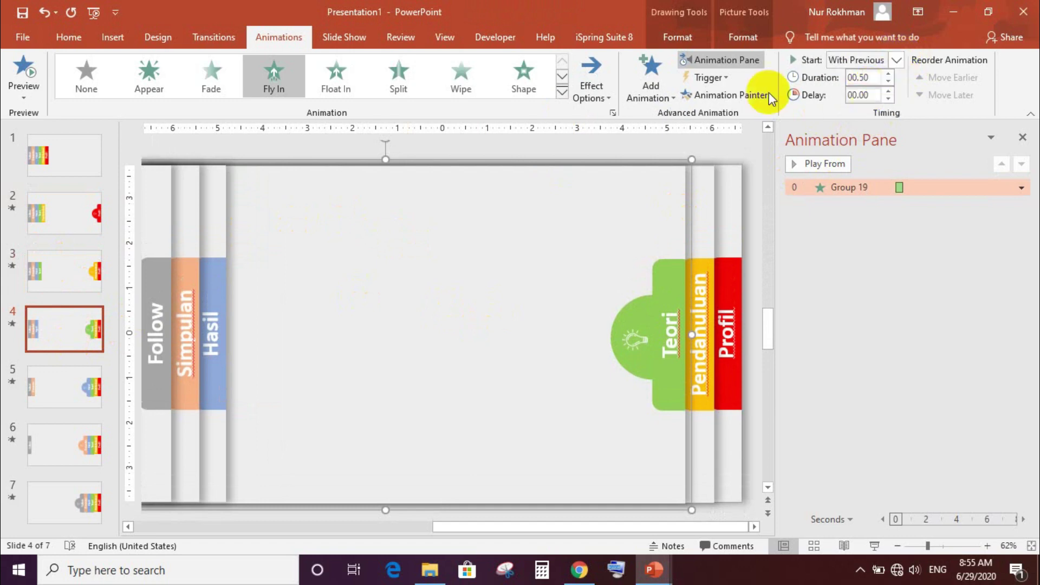
Step: Set the tab group animations on slides 5 and 6 to start With Previous
left_click(76, 372)
left_click(349, 360)
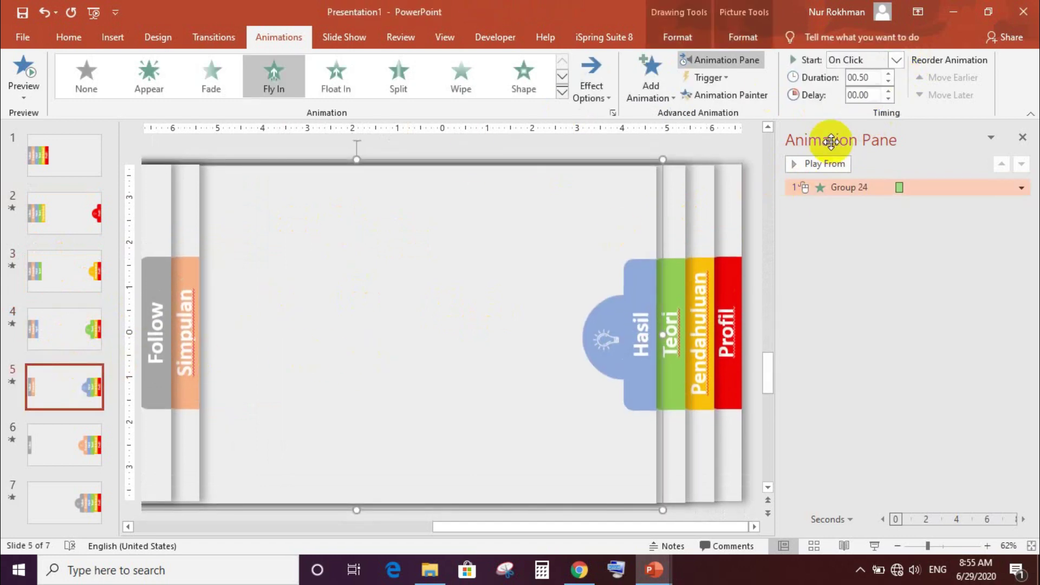
left_click(897, 60)
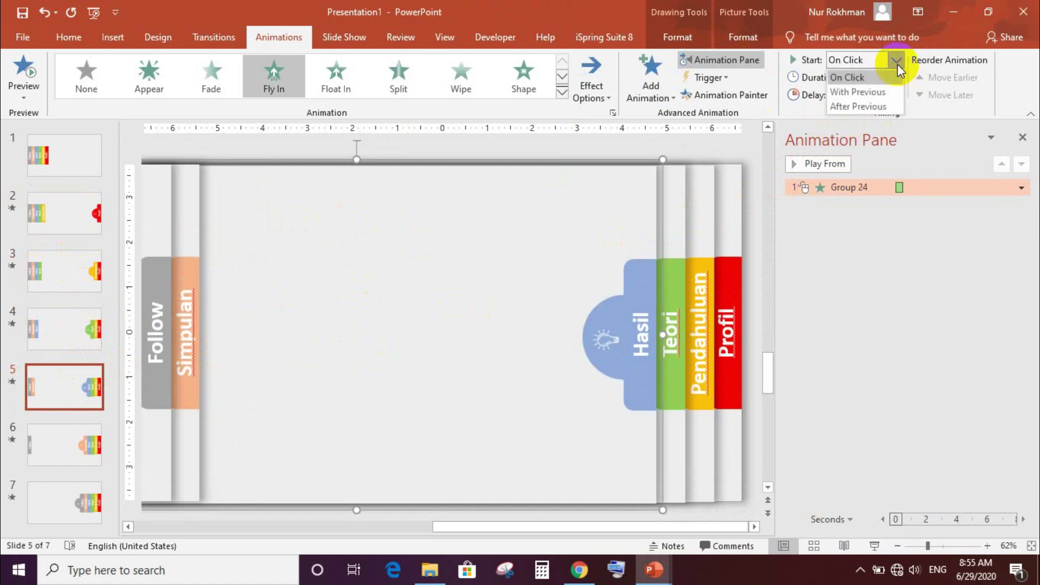
left_click(870, 92)
left_click(53, 437)
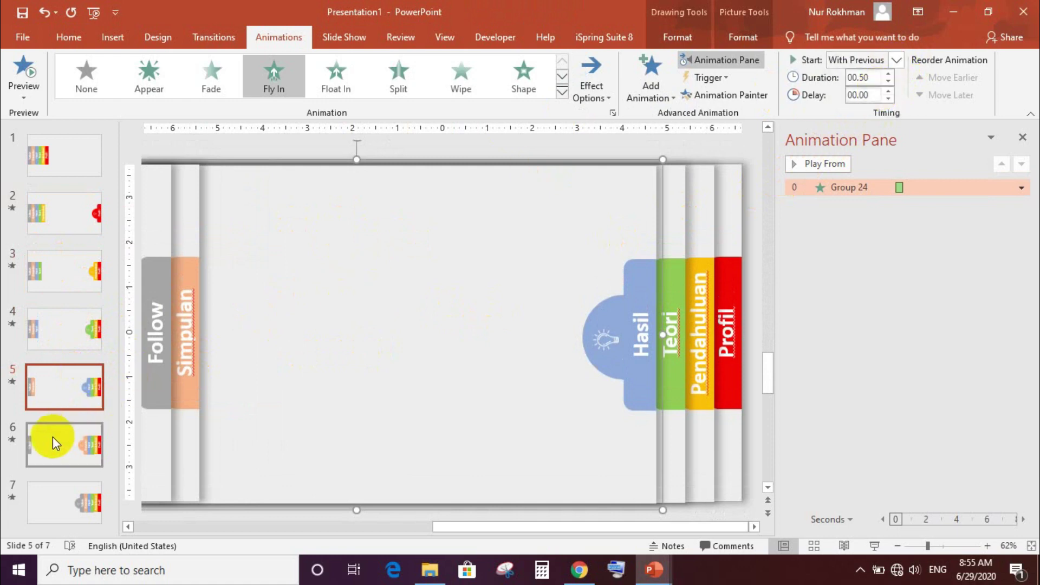
left_click(390, 318)
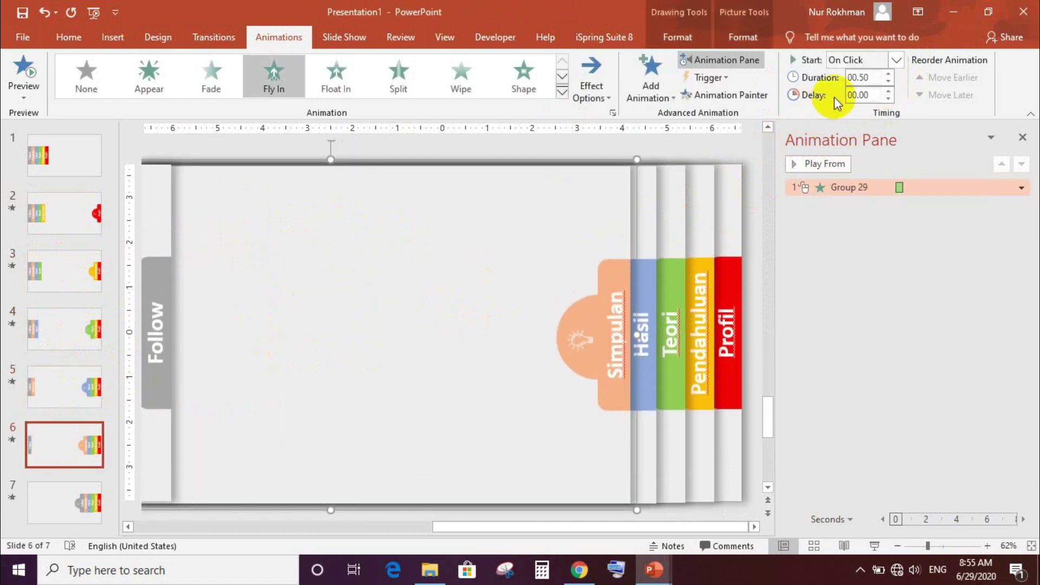
left_click(862, 59)
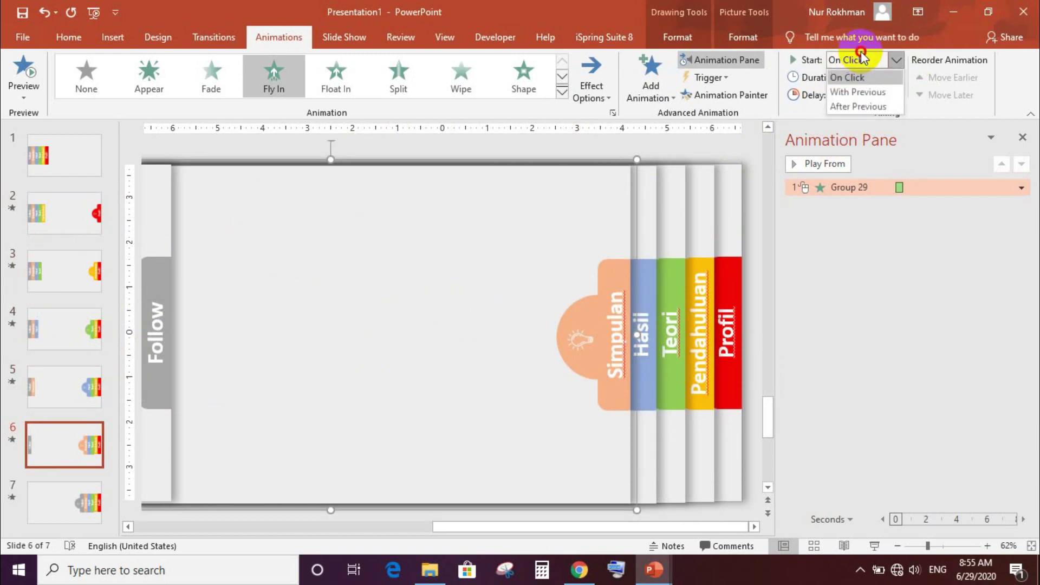
left_click(852, 93)
Step: Set slide 7's tab animation to With Previous and play the show from there
left_click(63, 492)
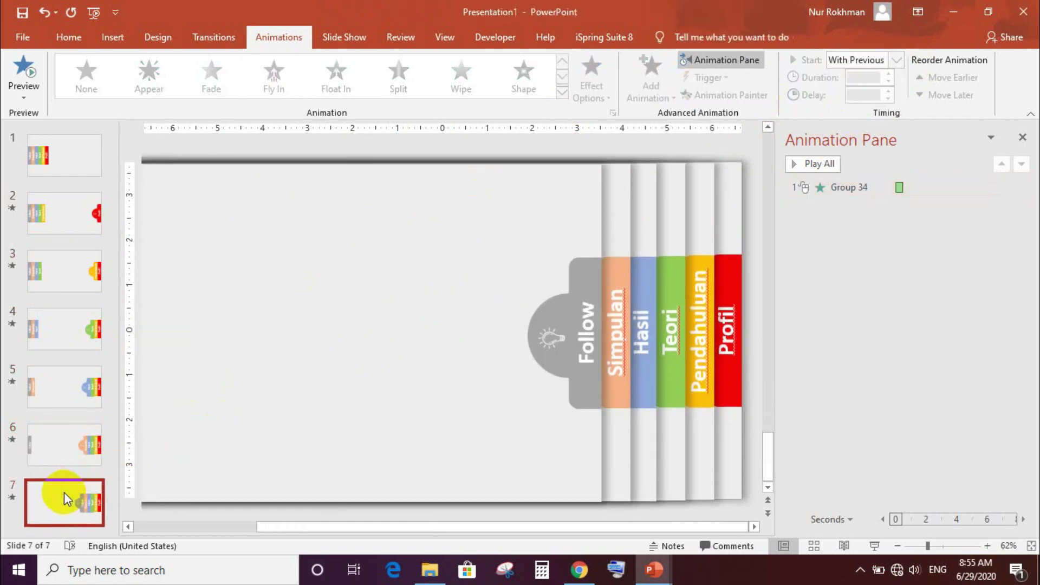
left_click(398, 358)
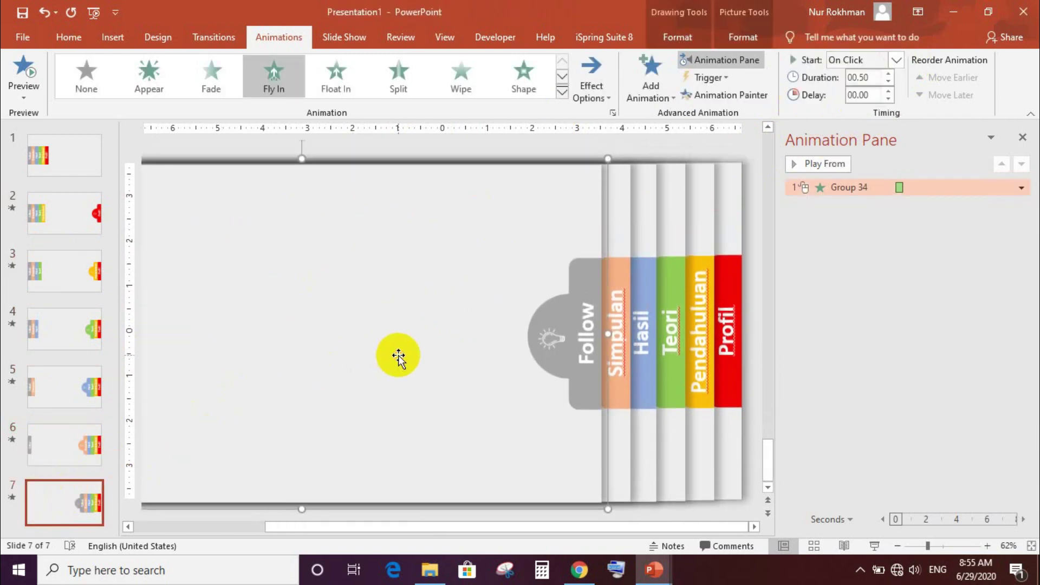
left_click(870, 63)
left_click(866, 90)
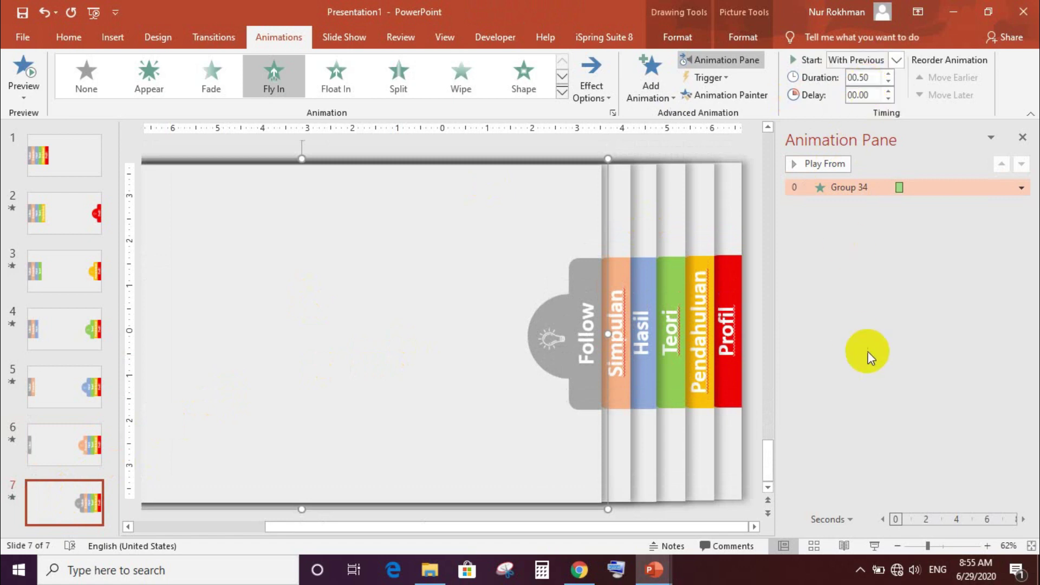
left_click(869, 544)
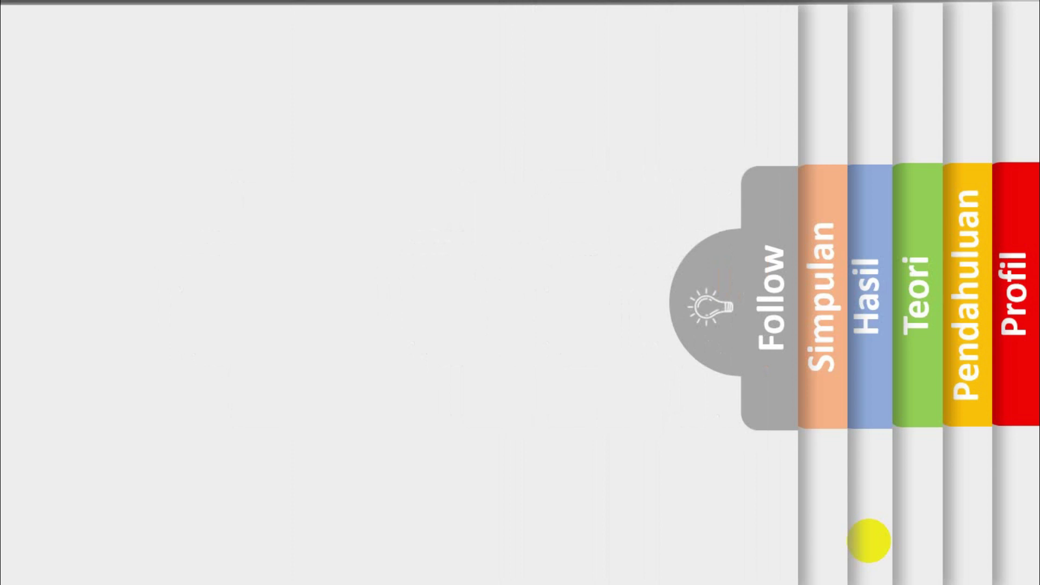
Step: End the running show and restart the slide show from the first slide
key("Escape")
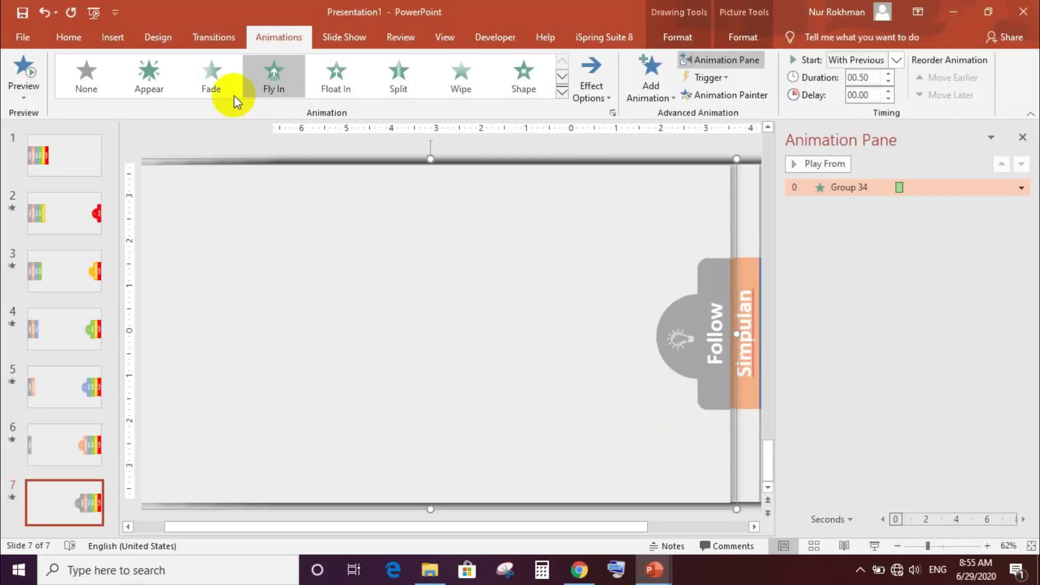
left_click(350, 44)
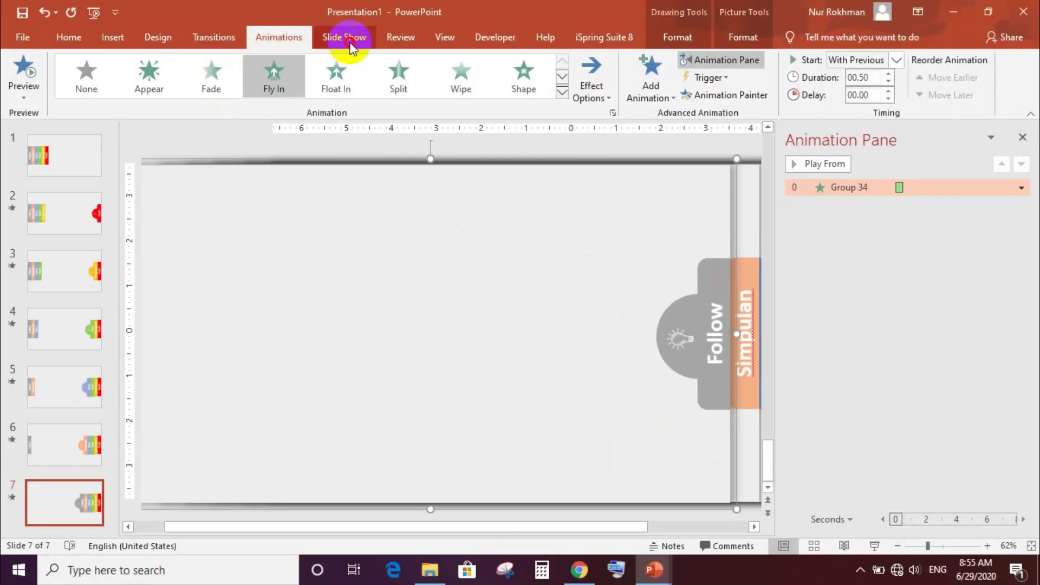
left_click(30, 71)
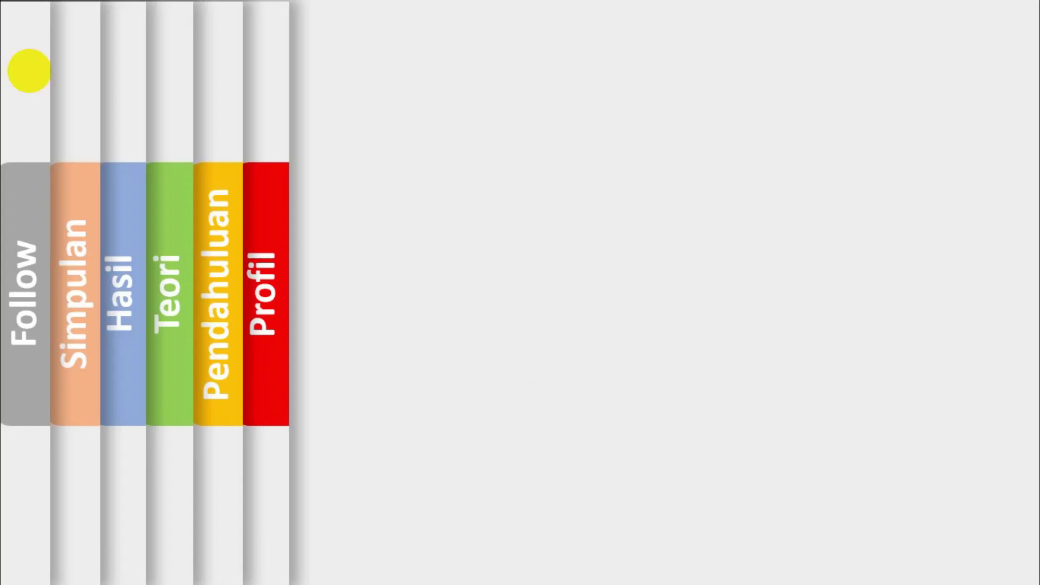
Step: Advance through the Profil, Pendahuluan, Teori, Hasil, Simpulan and Follow tab slides, then exit the show
left_click(427, 246)
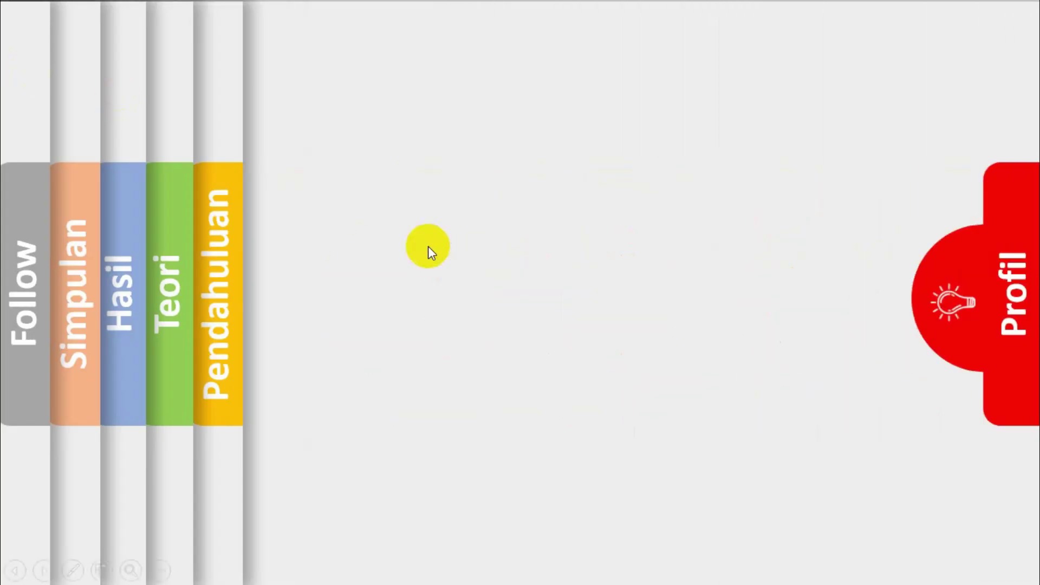
left_click(427, 246)
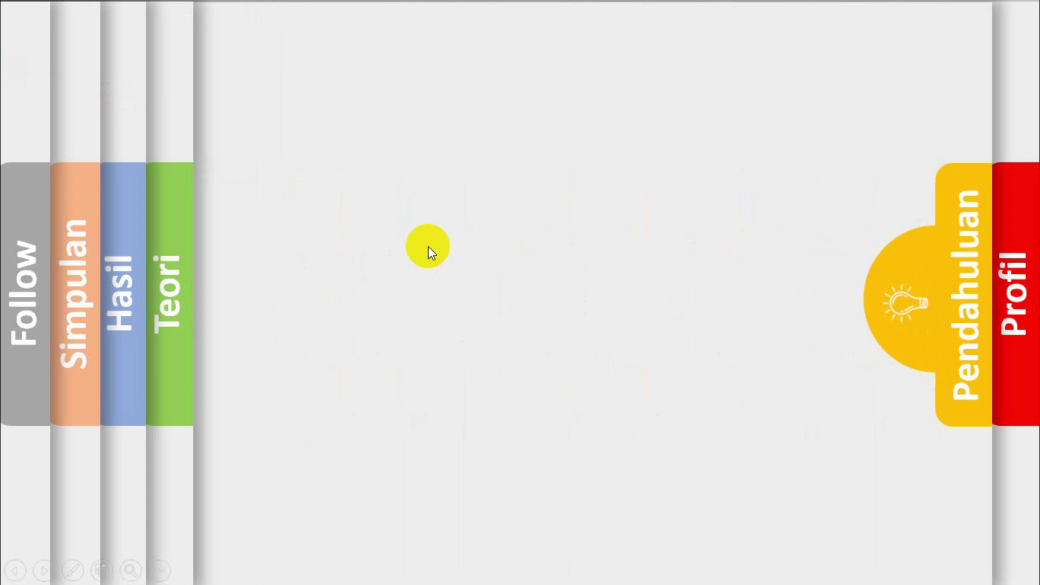
left_click(417, 512)
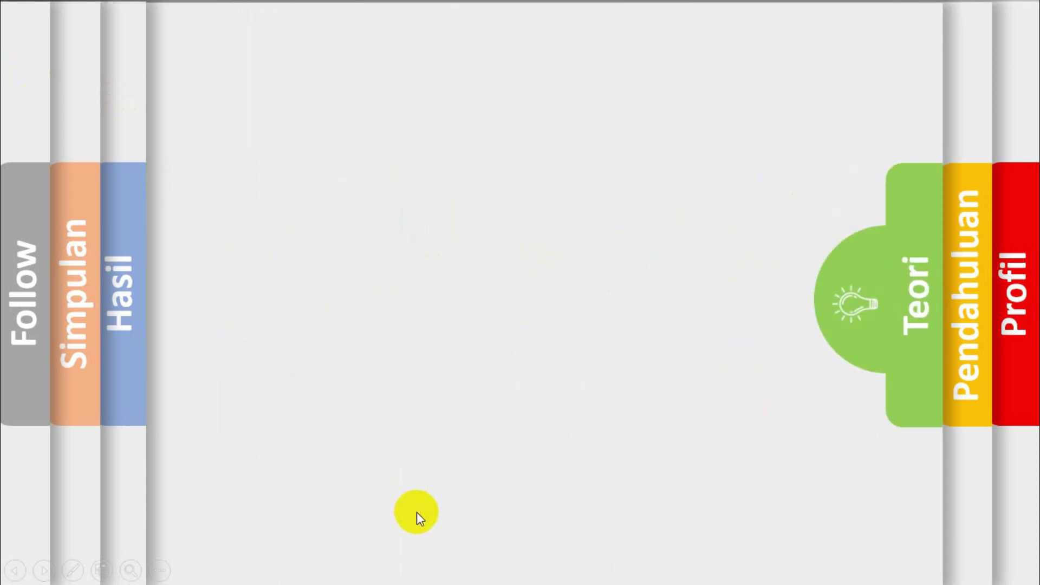
left_click(417, 512)
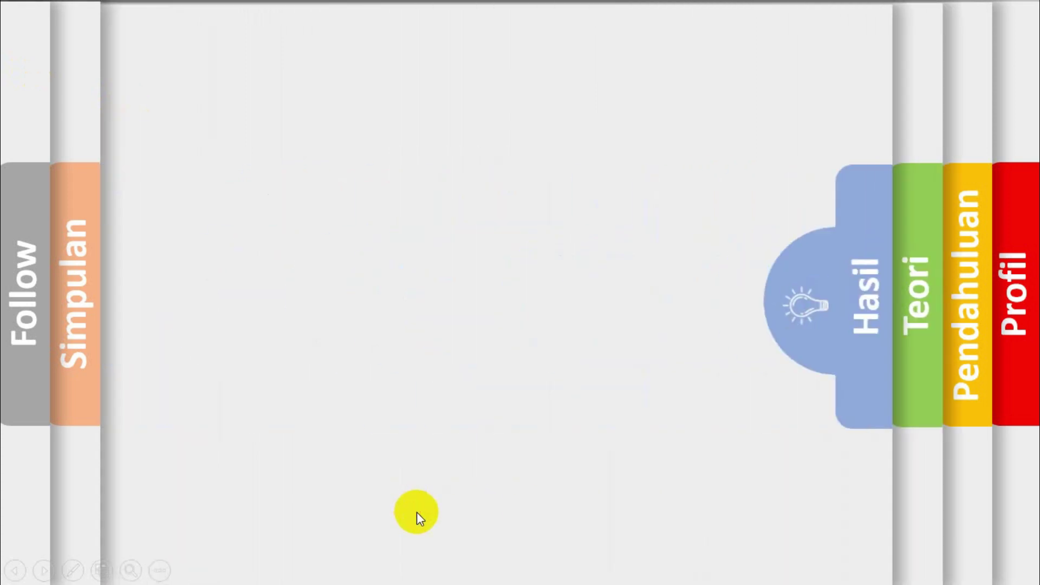
left_click(417, 512)
left_click(417, 512)
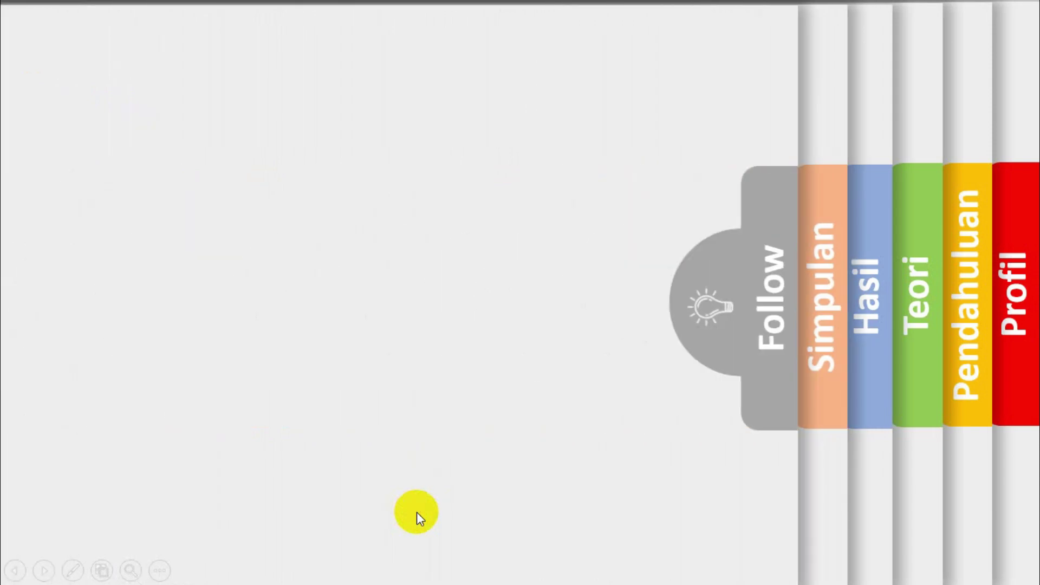
key("Escape")
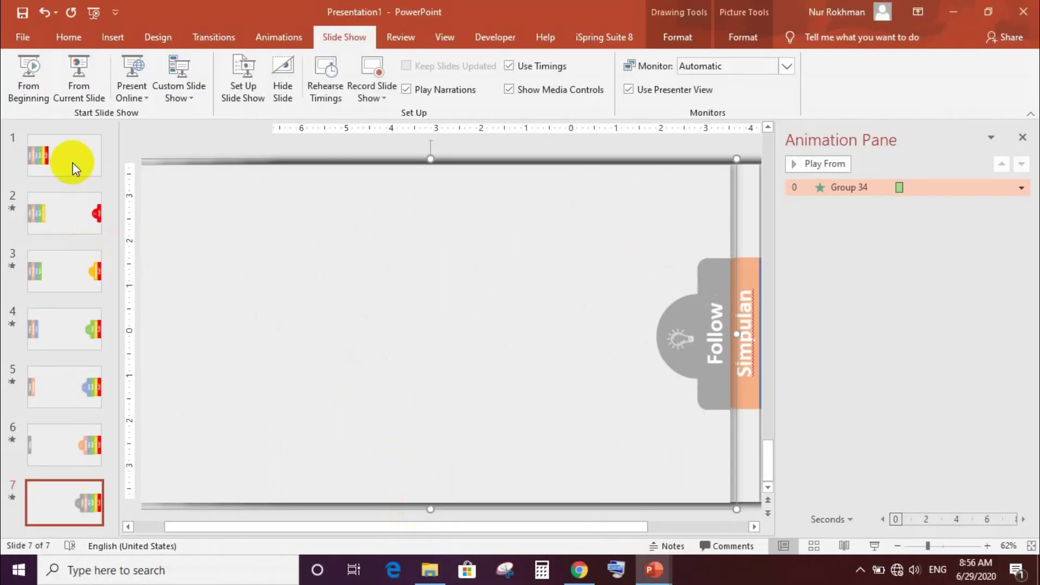
Step: Select slide 1, then bring the Presentasi Kece 1.pptx window to the front
left_click(71, 155)
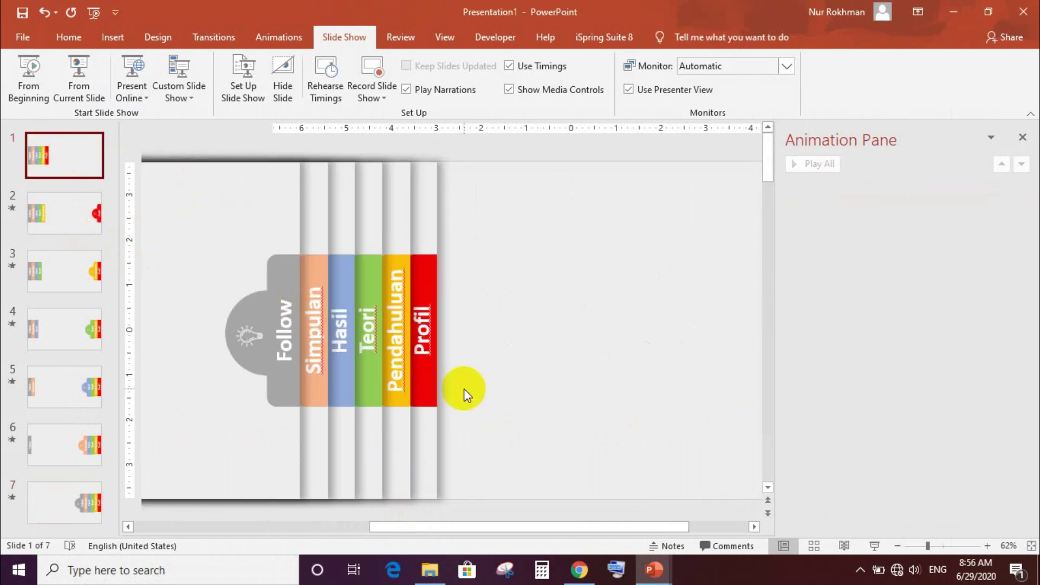
mouse_move(653, 570)
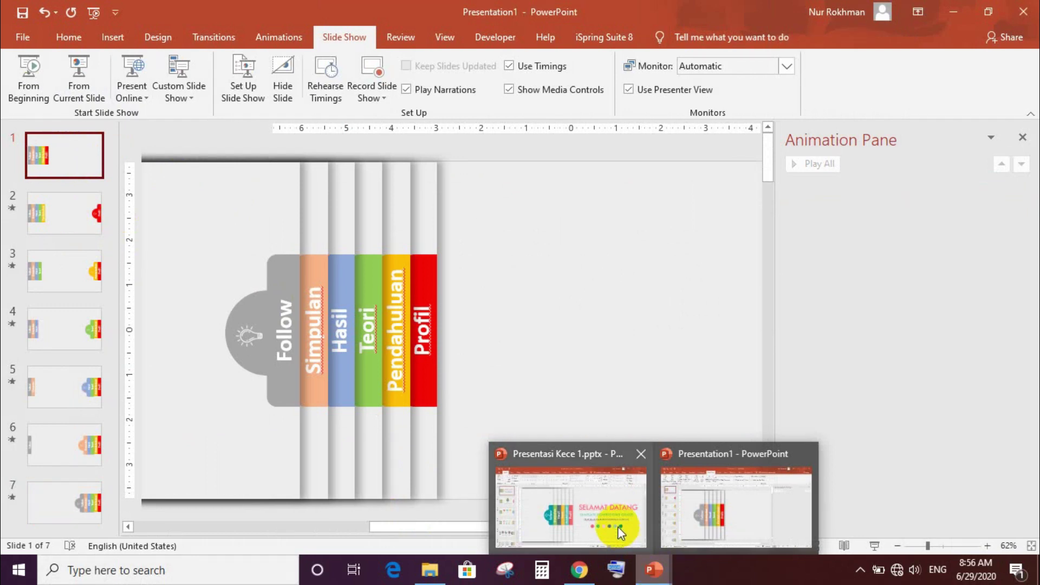
left_click(620, 533)
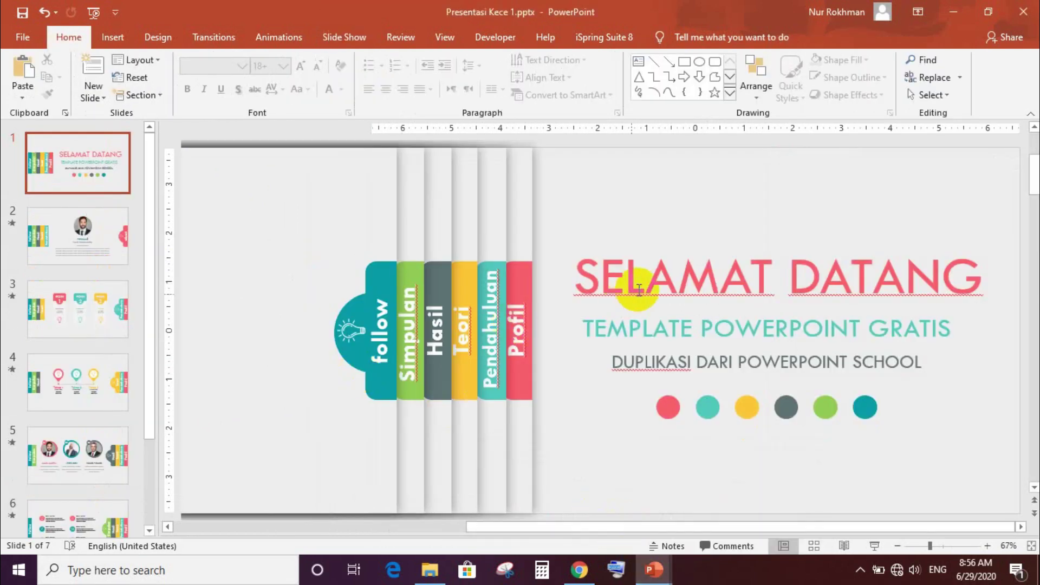
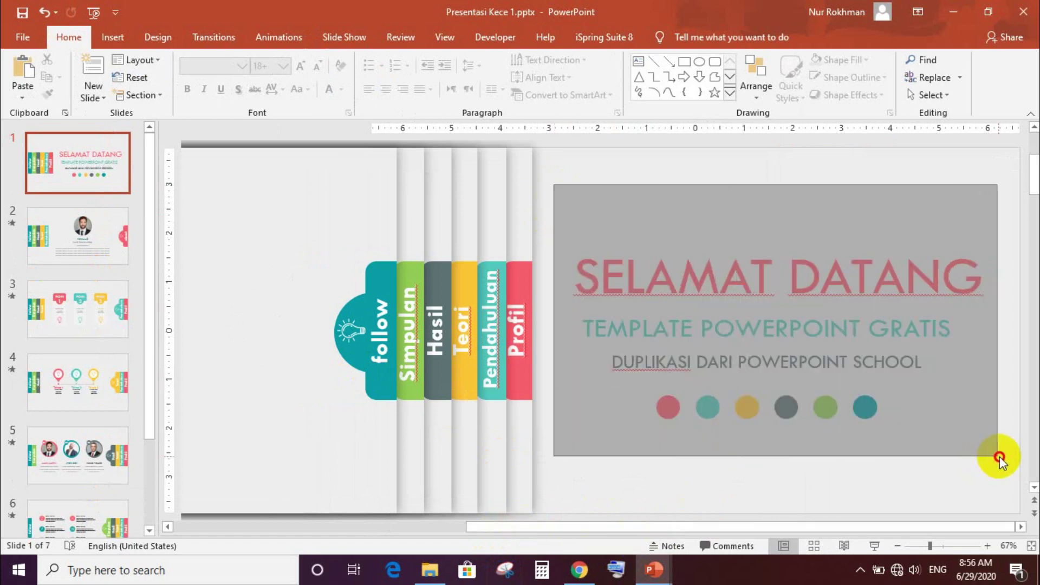
Step: Copy the two subtitle lines and coloured dots onto Presentation1's first slide
left_click_drag(555, 188, 1000, 456)
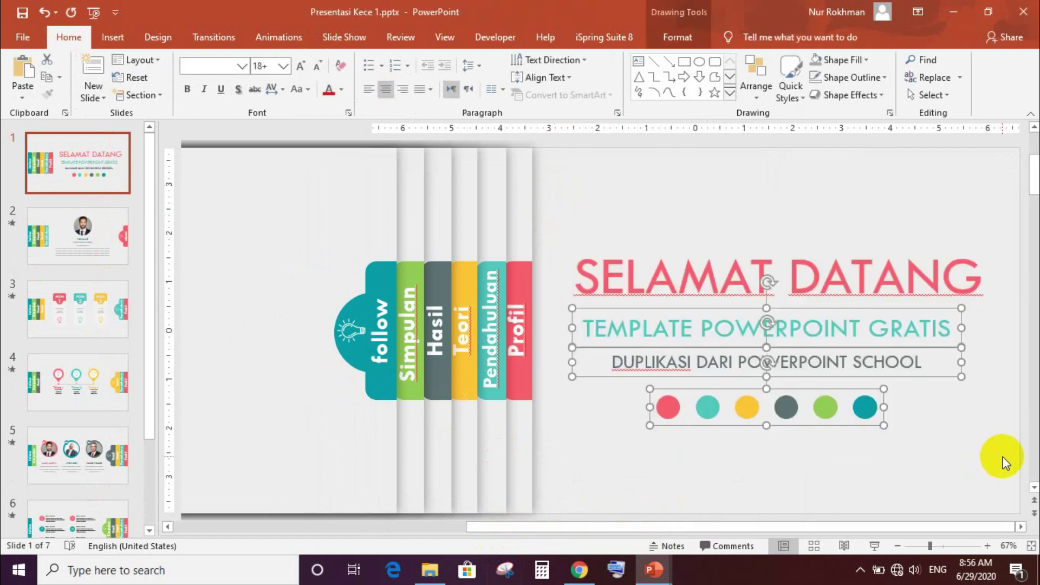
left_click(660, 575)
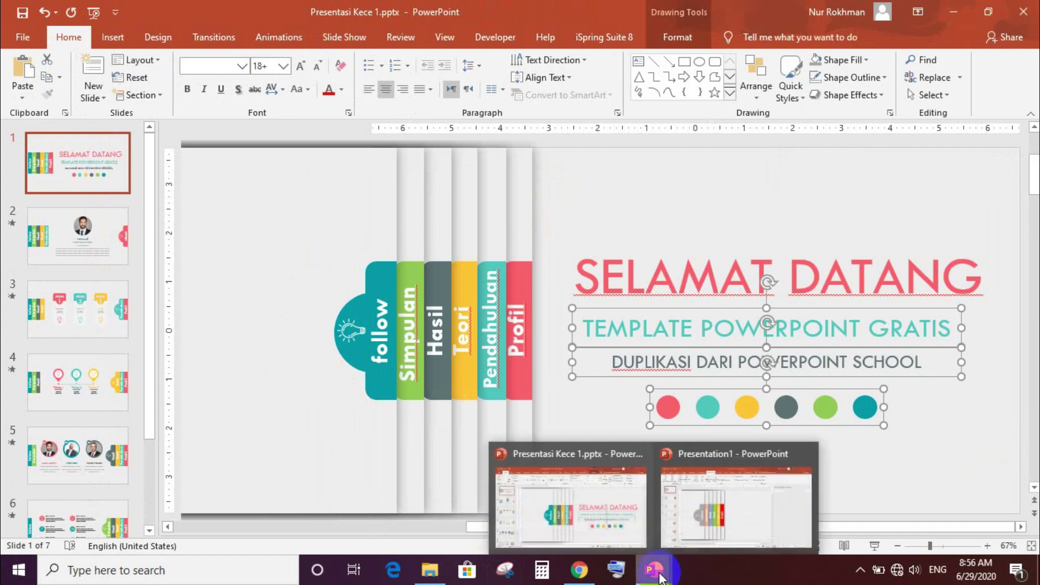
left_click(715, 517)
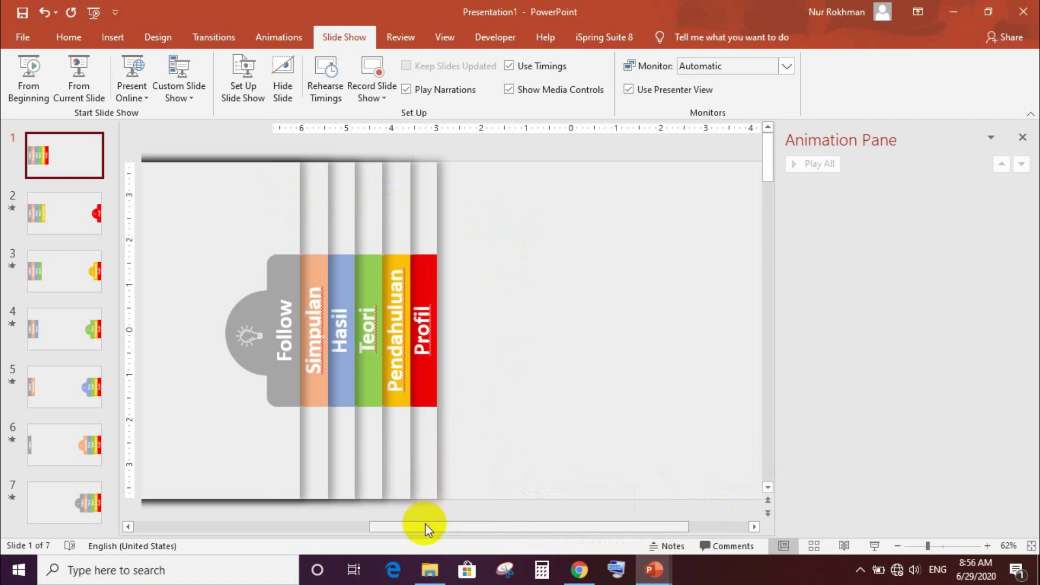
left_click_drag(425, 523, 610, 531)
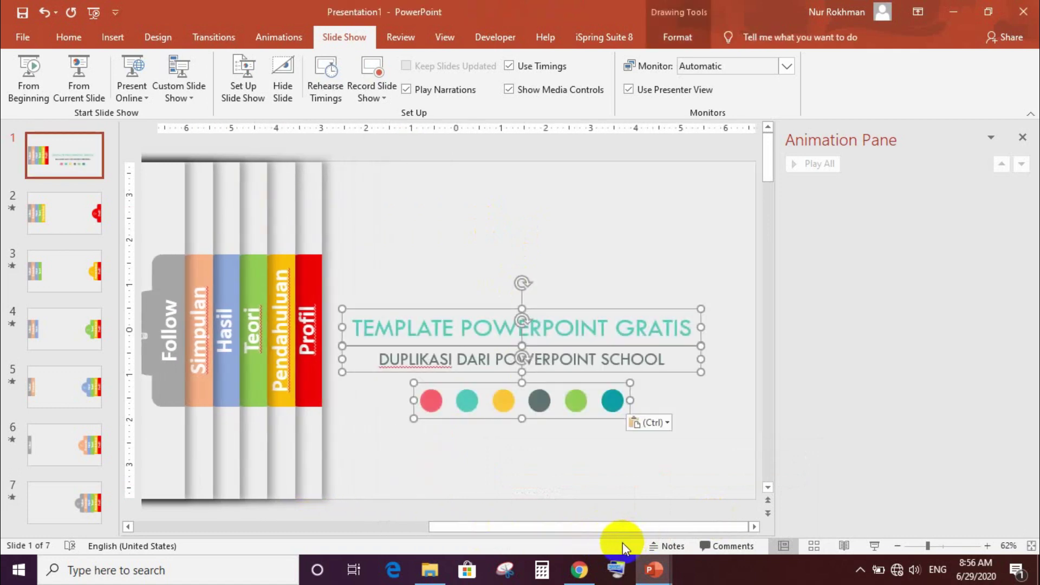
left_click(610, 530)
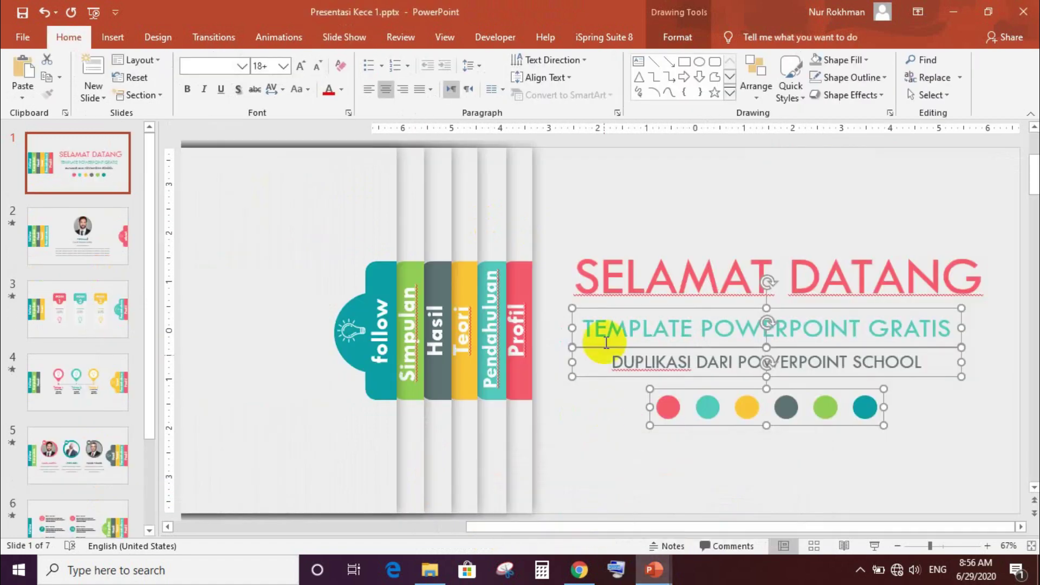
Step: Paste the SELAMAT DATANG title box from the template onto Presentation1's first slide
left_click(623, 276)
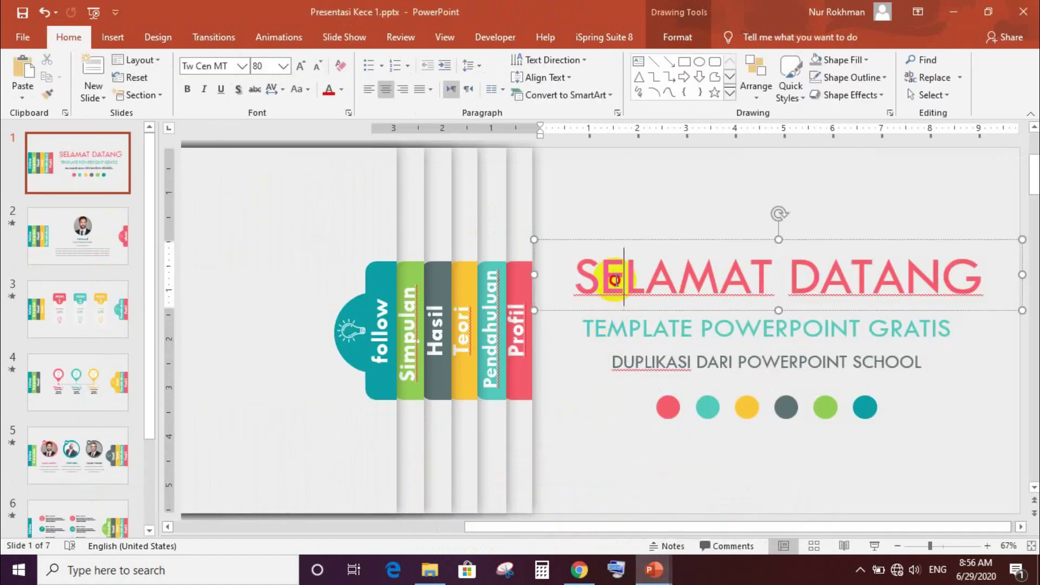
left_click(580, 237)
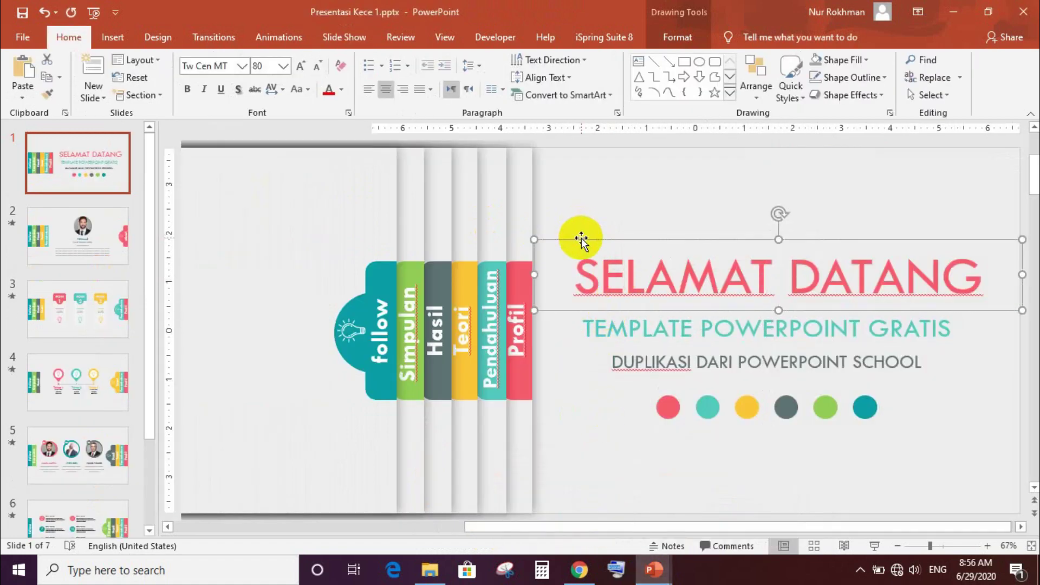
mouse_move(654, 570)
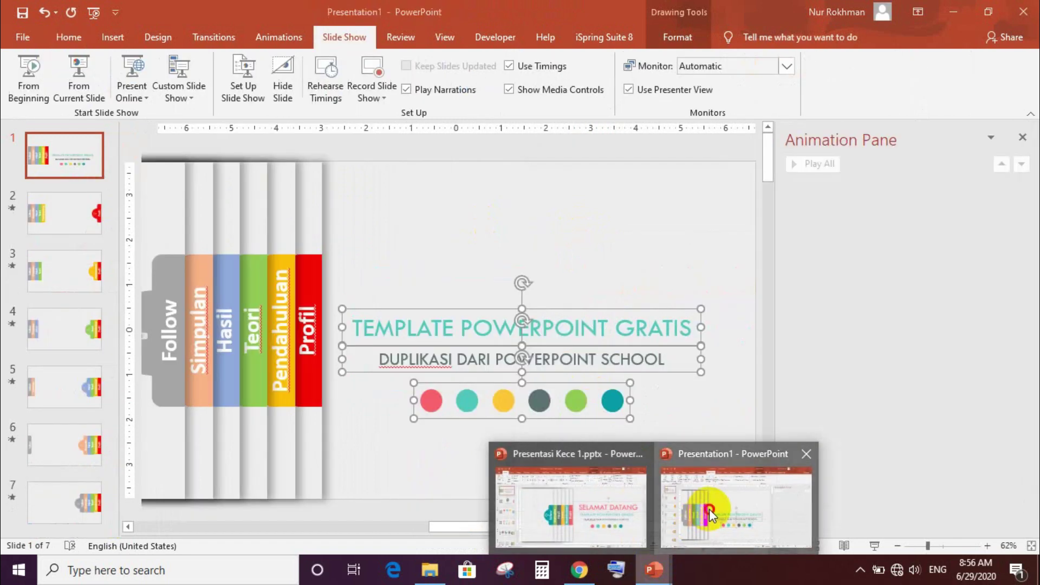
left_click(709, 508)
key("ctrl+v")
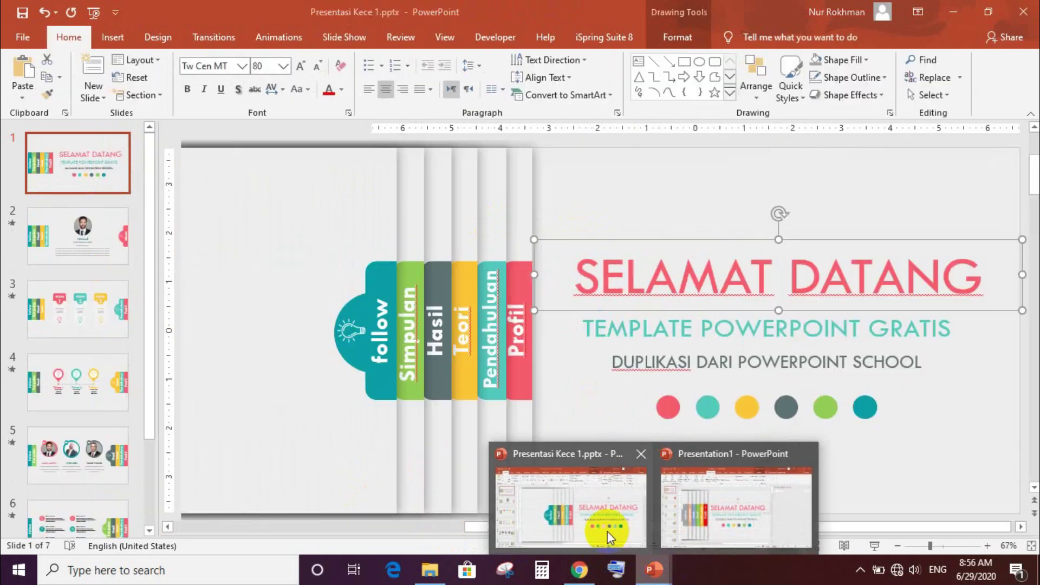
left_click(607, 531)
left_click(98, 239)
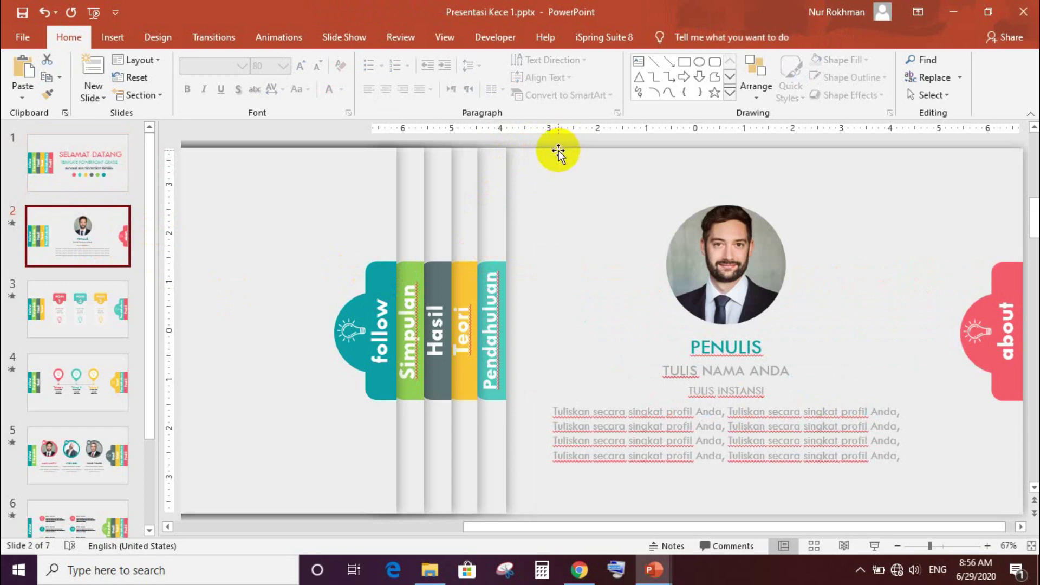
Step: Select the circular author photo and PENULIS text box on the template's profile slide
left_click(518, 163)
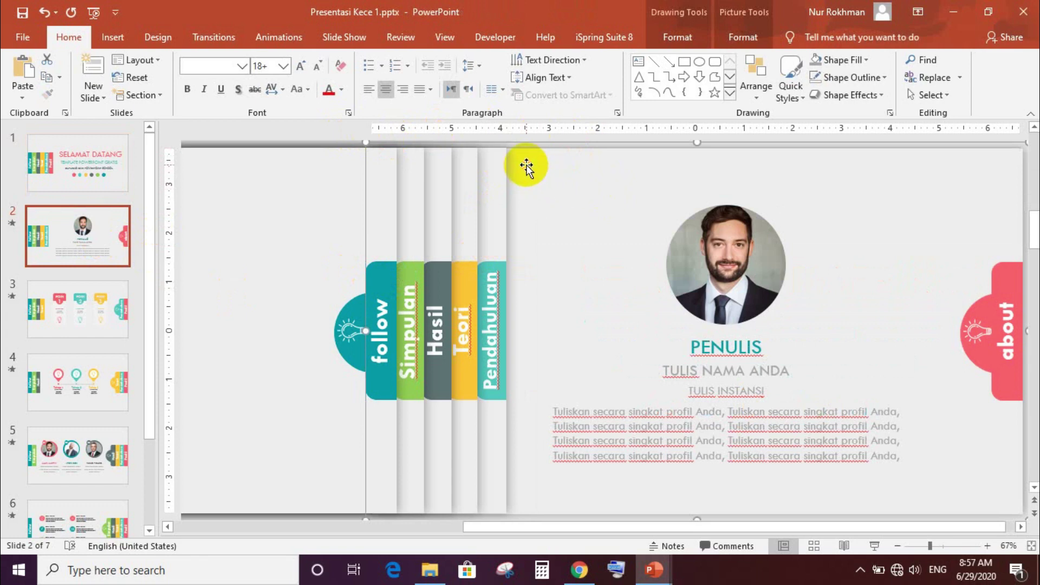
left_click(711, 292)
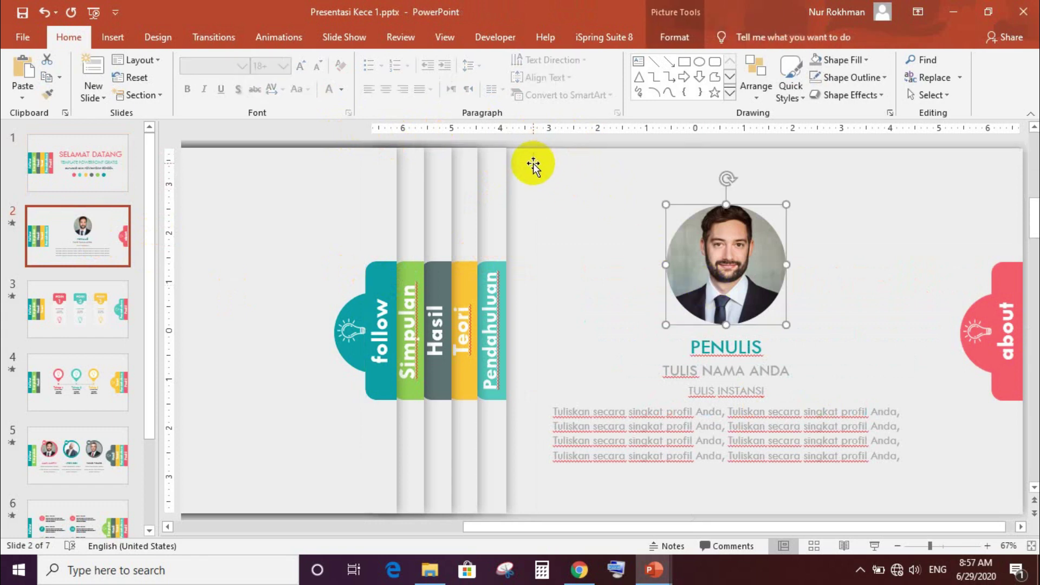
left_click_drag(533, 166, 535, 274)
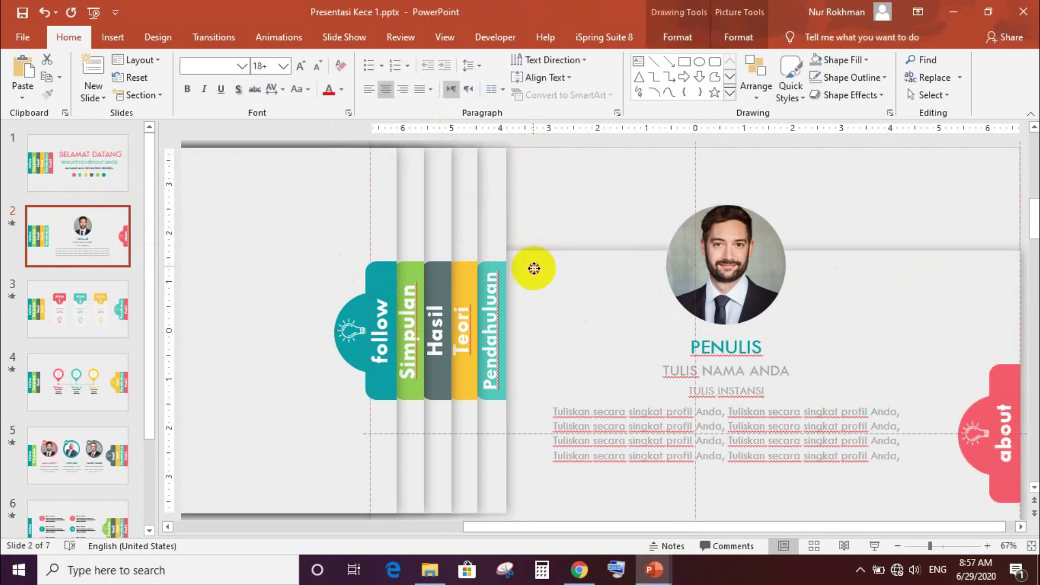
key("ctrl+z")
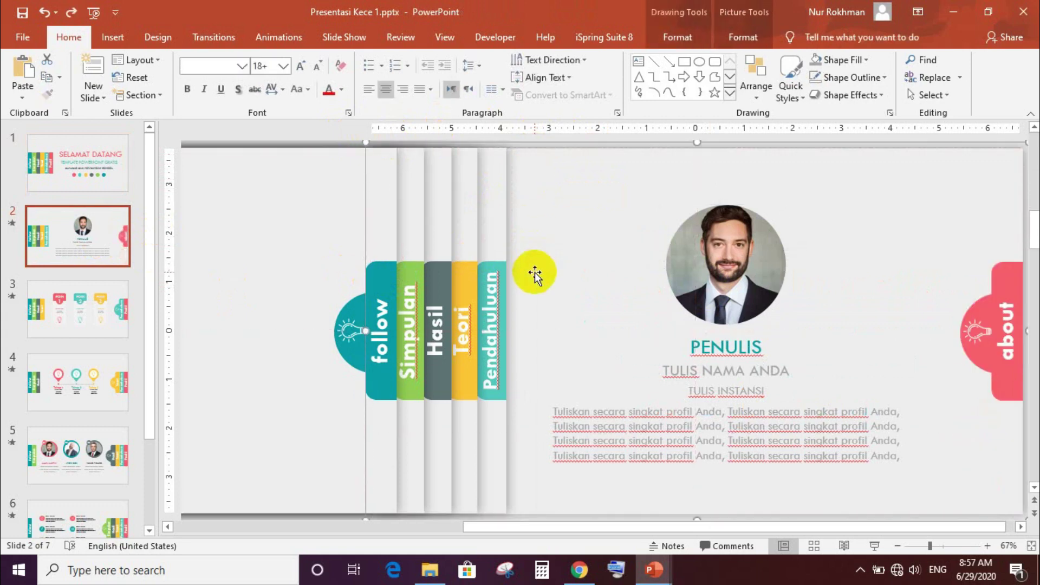
left_click(220, 302)
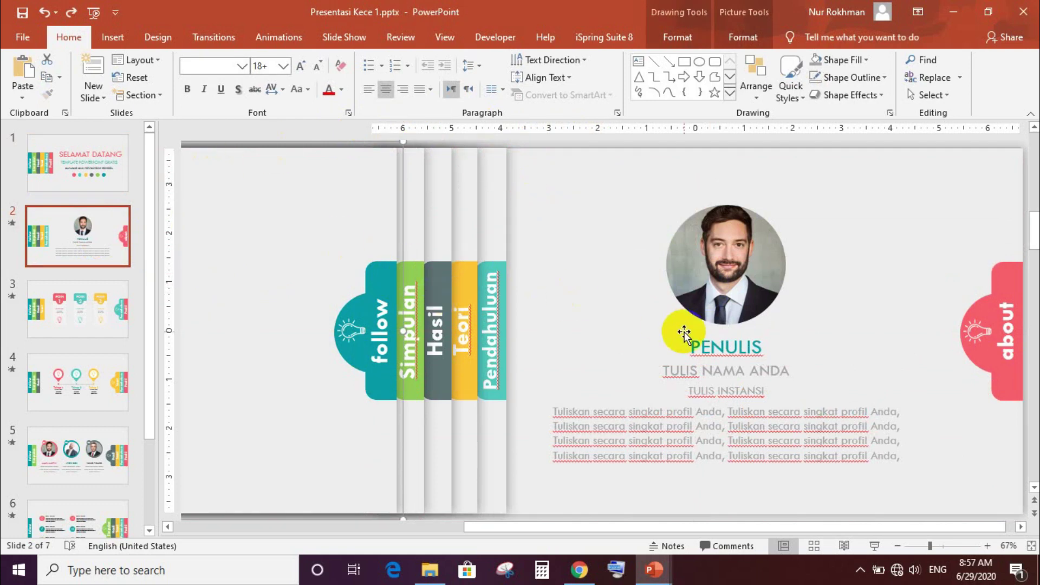
left_click(689, 316)
left_click(696, 299)
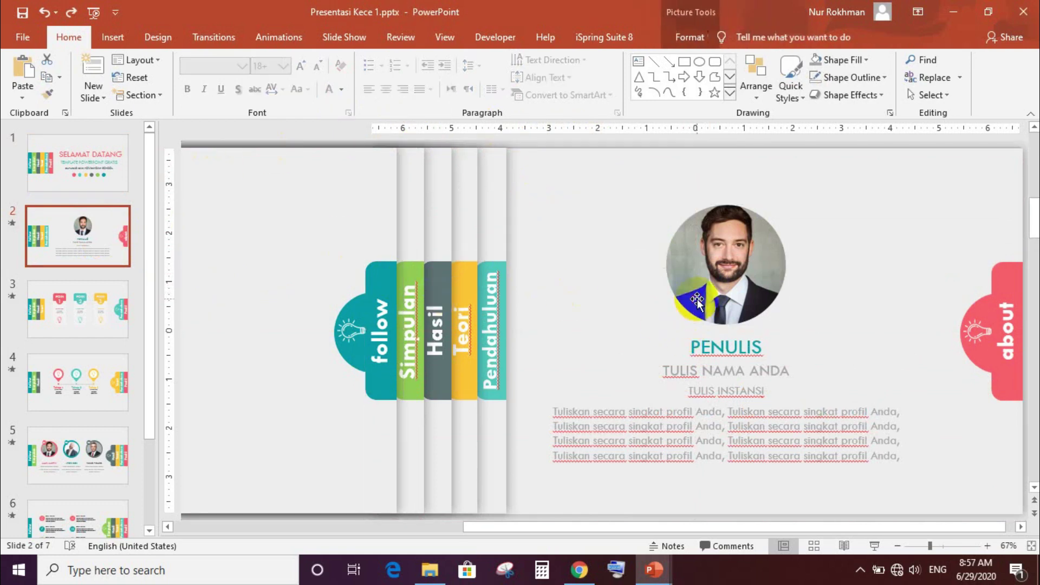
left_click(710, 342, "shift")
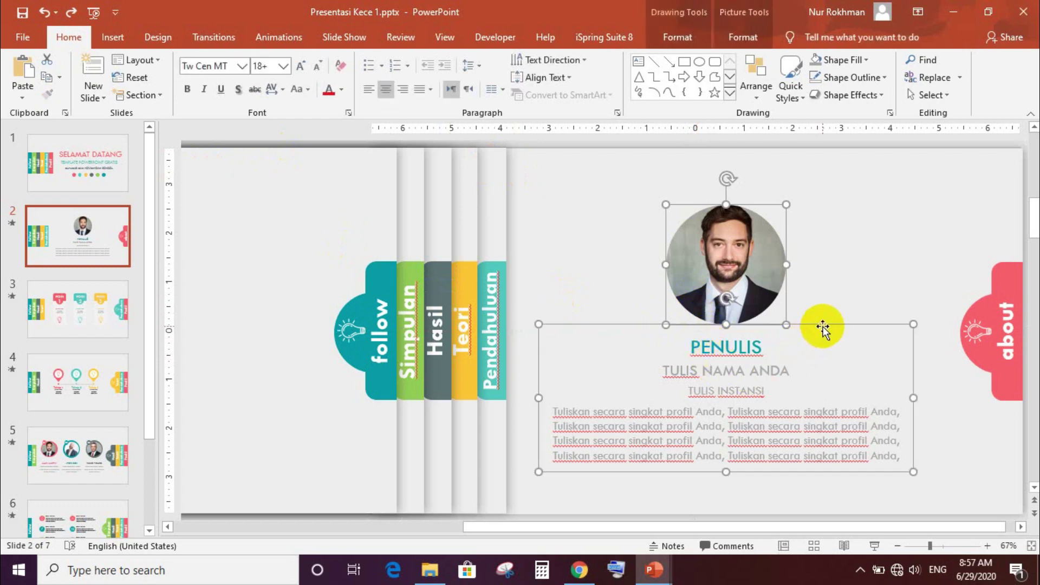
mouse_move(652, 570)
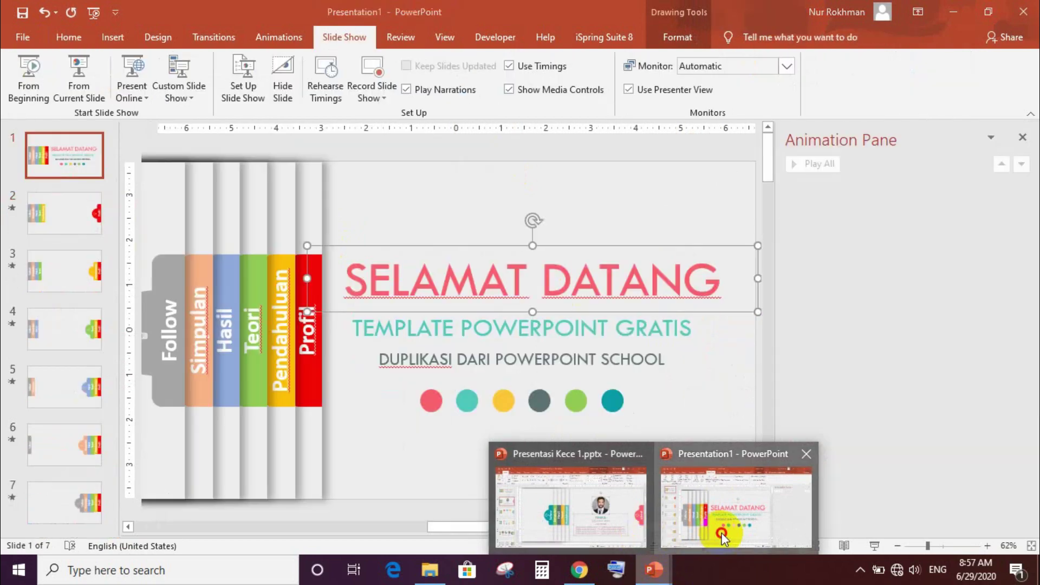
Step: Paste the photo and PENULIS profile text onto Presentation1's second slide
left_click(724, 531)
left_click(67, 221)
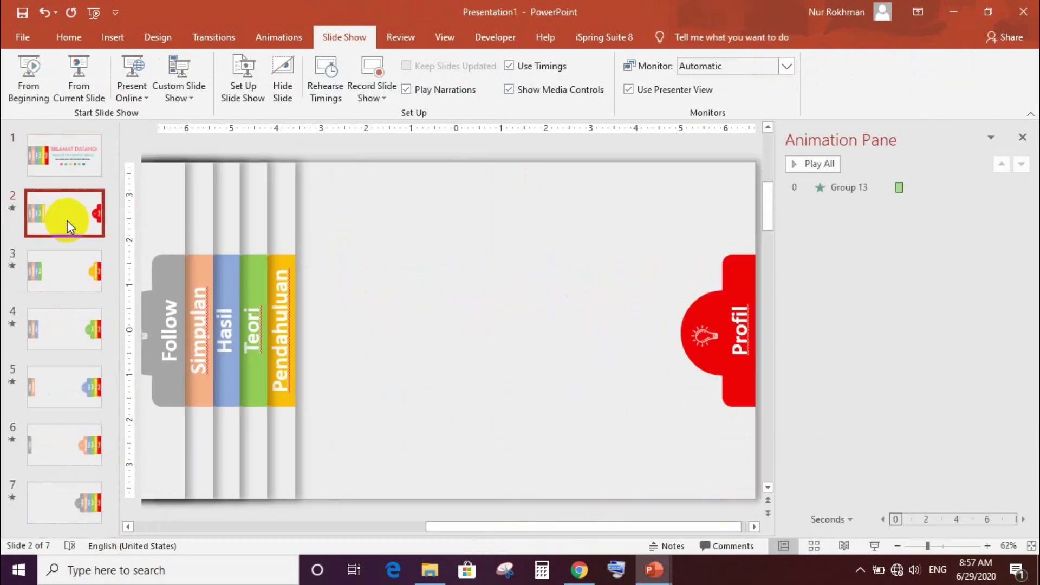
key("ctrl+v")
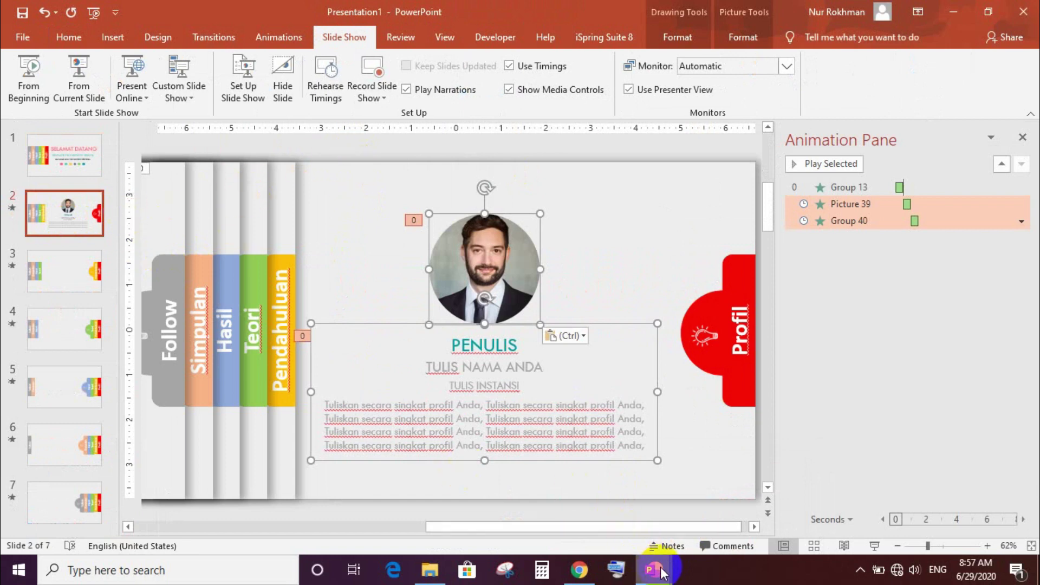
left_click(616, 531)
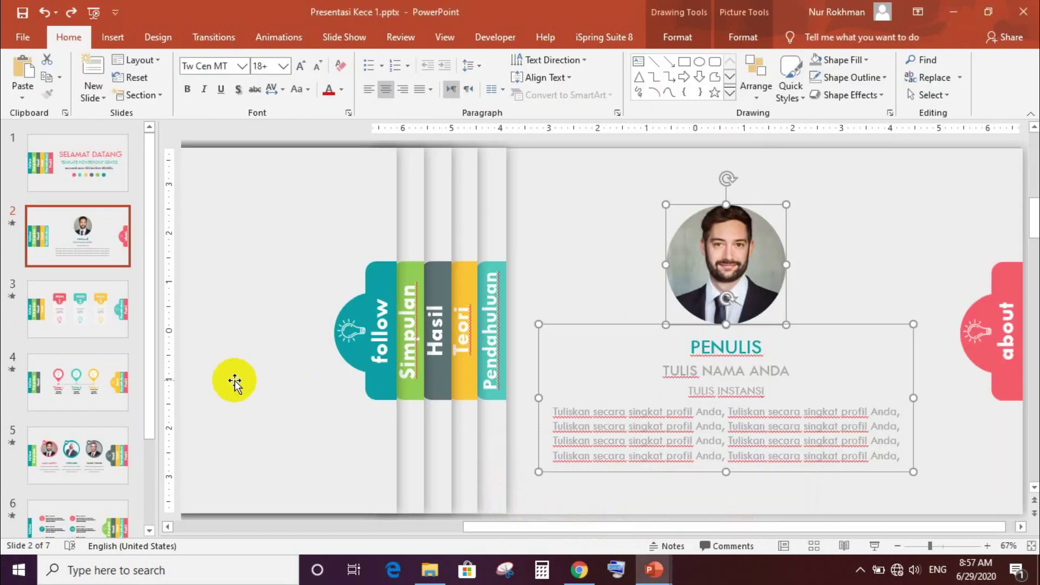
Step: Select all three POIN cards together on the template's slide 3
left_click(61, 315)
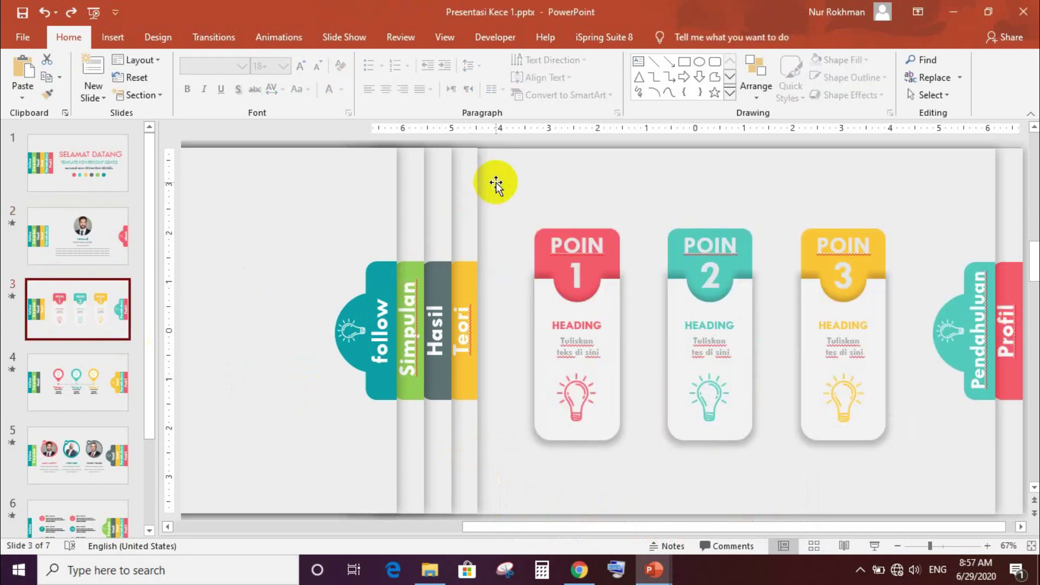
left_click(933, 96)
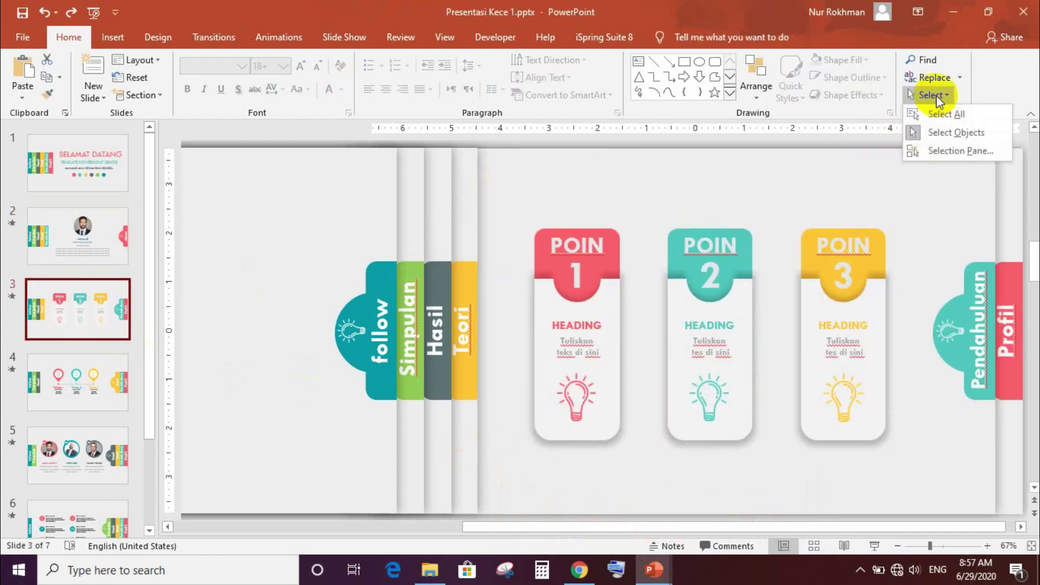
left_click(933, 133)
left_click(510, 166)
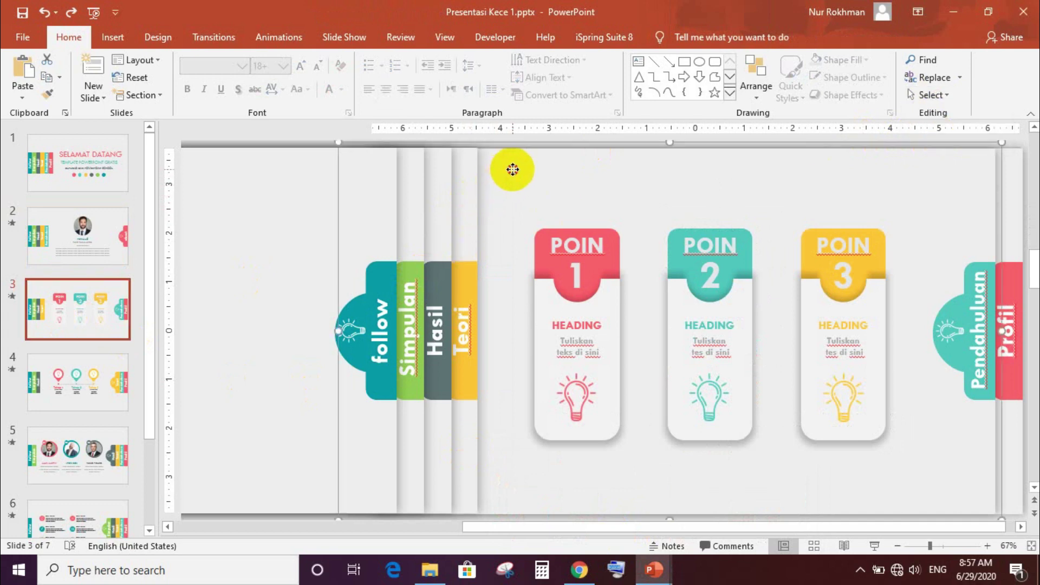
left_click(930, 96)
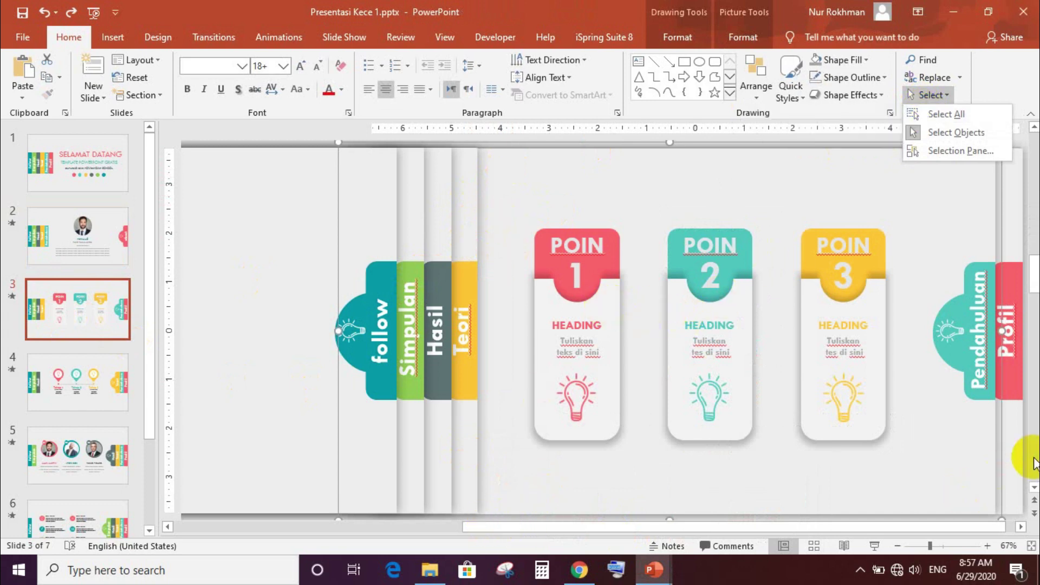
left_click(1031, 128)
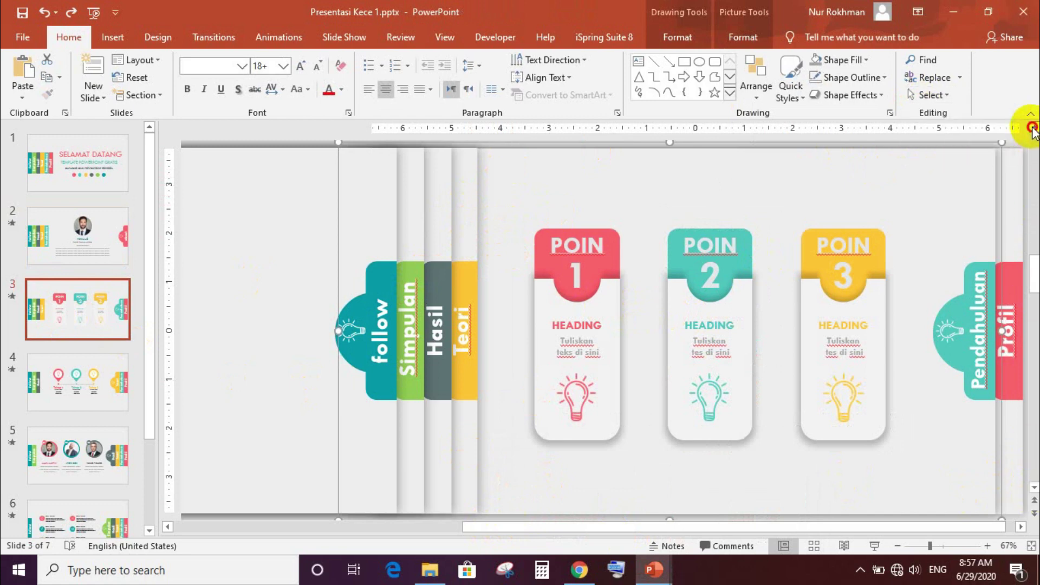
left_click(1032, 129)
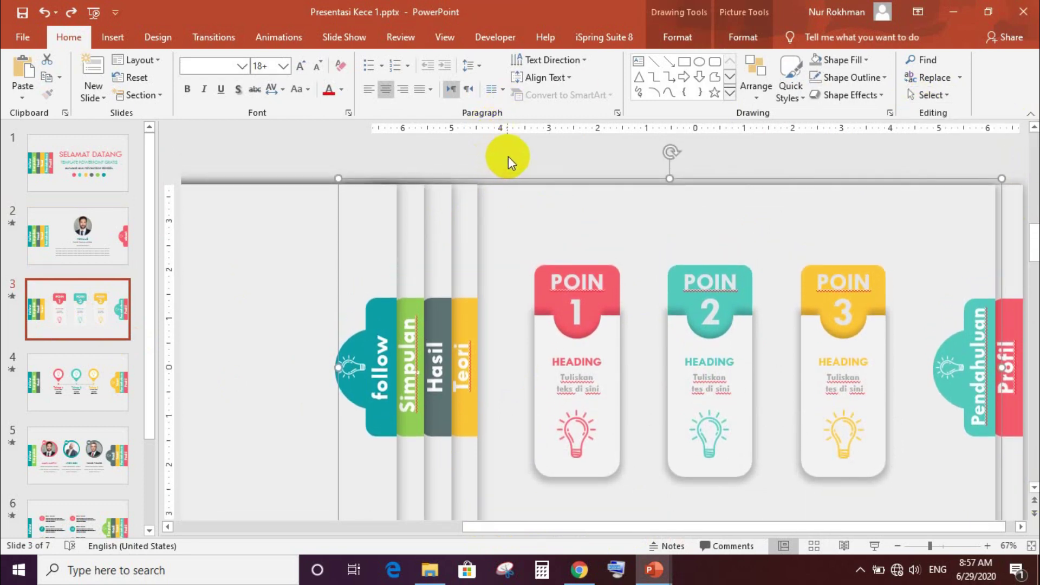
mouse_move(508, 159)
left_mouse_down()
mouse_move(929, 465)
mouse_move(921, 471)
left_mouse_up()
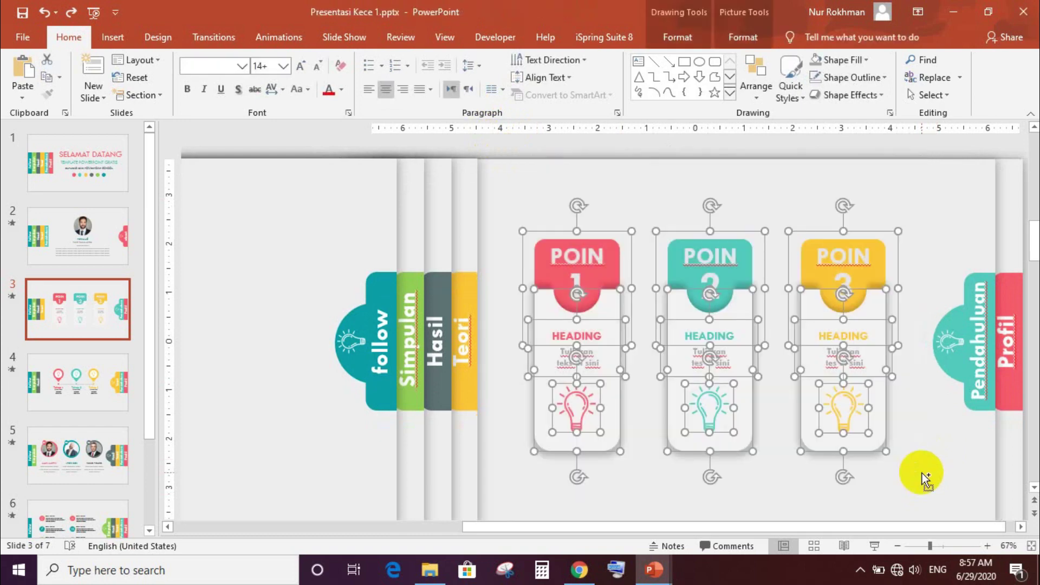
mouse_move(653, 569)
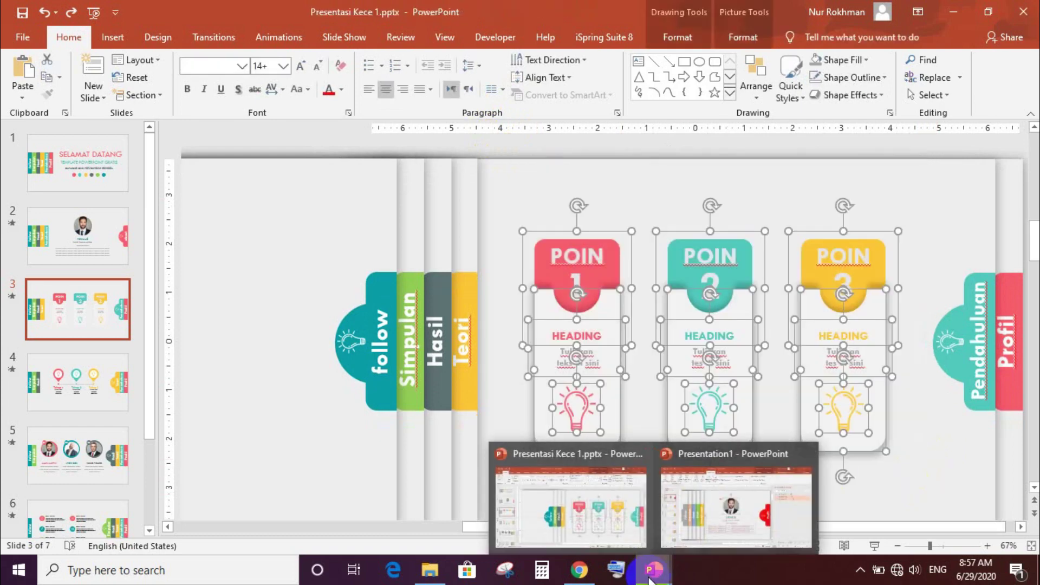
Step: Paste the three POIN cards onto Presentation1's slide 3
left_click(676, 531)
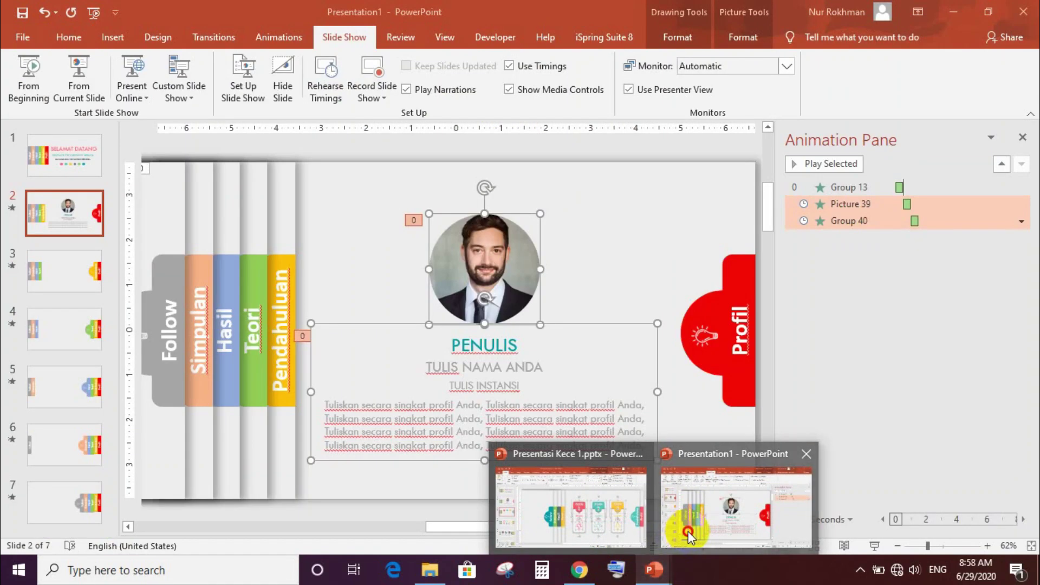
left_click(65, 273)
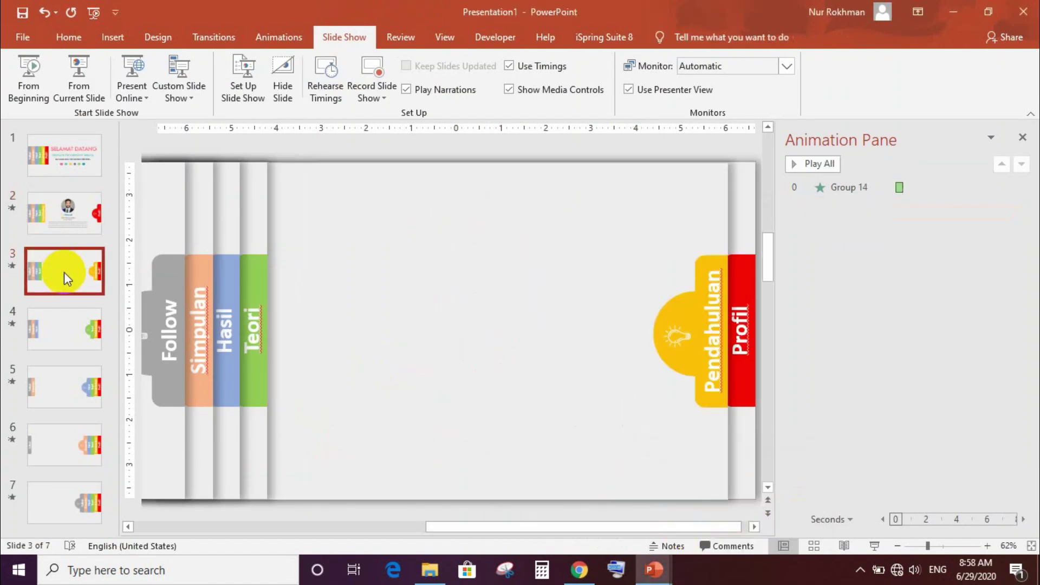
key("ctrl+v")
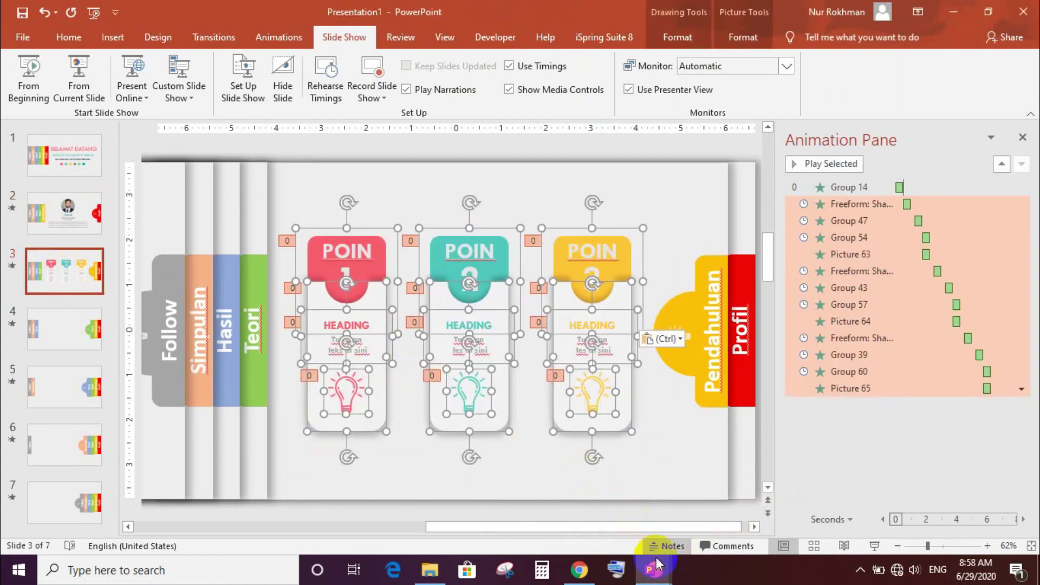
mouse_move(654, 569)
left_click(636, 542)
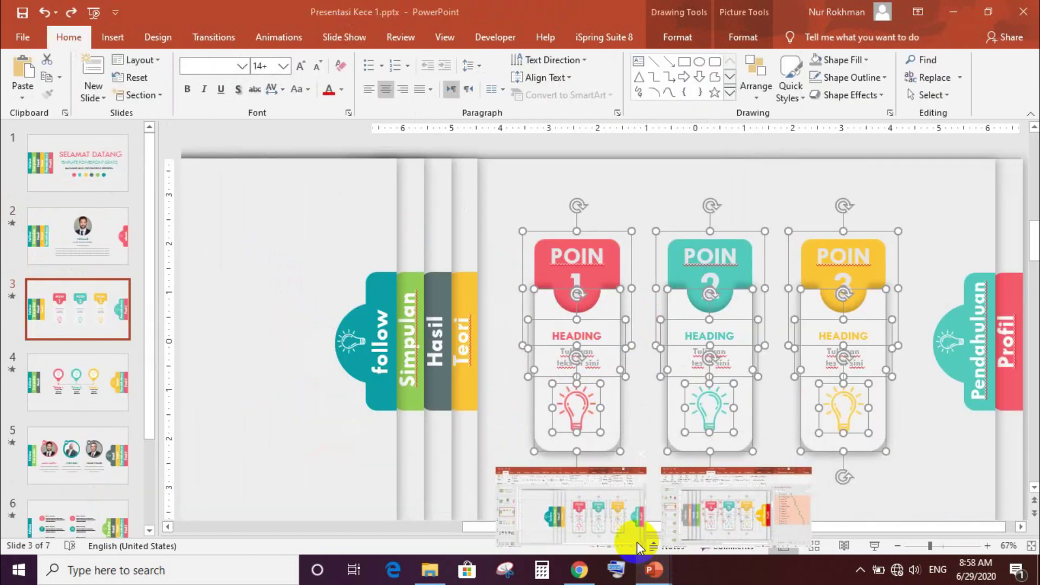
Step: Copy the Tahap 1–3 lightbulb pins with their headings onto Presentation1's slide 4
left_click(76, 383)
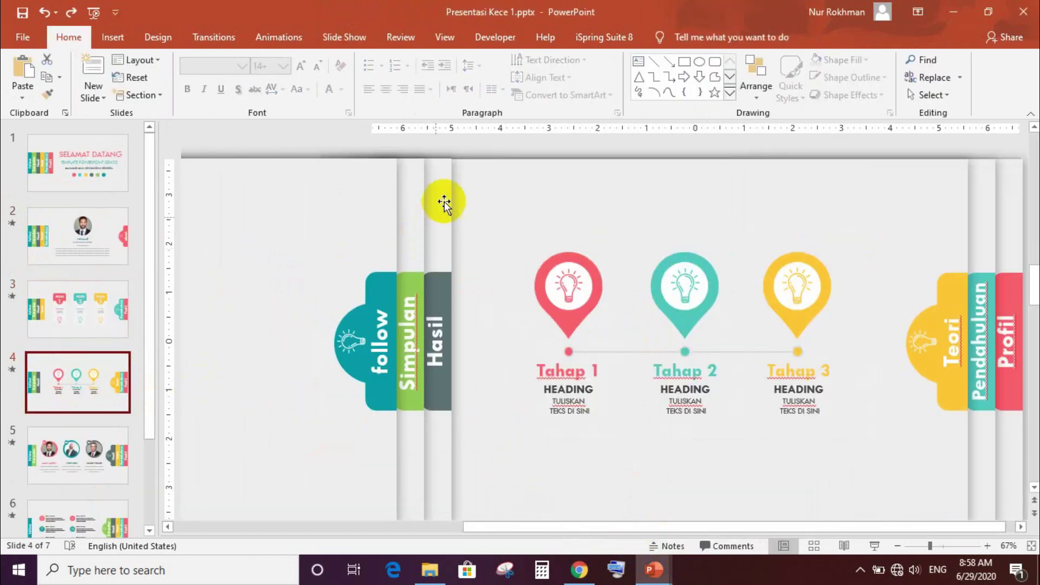
left_click_drag(513, 146, 894, 512)
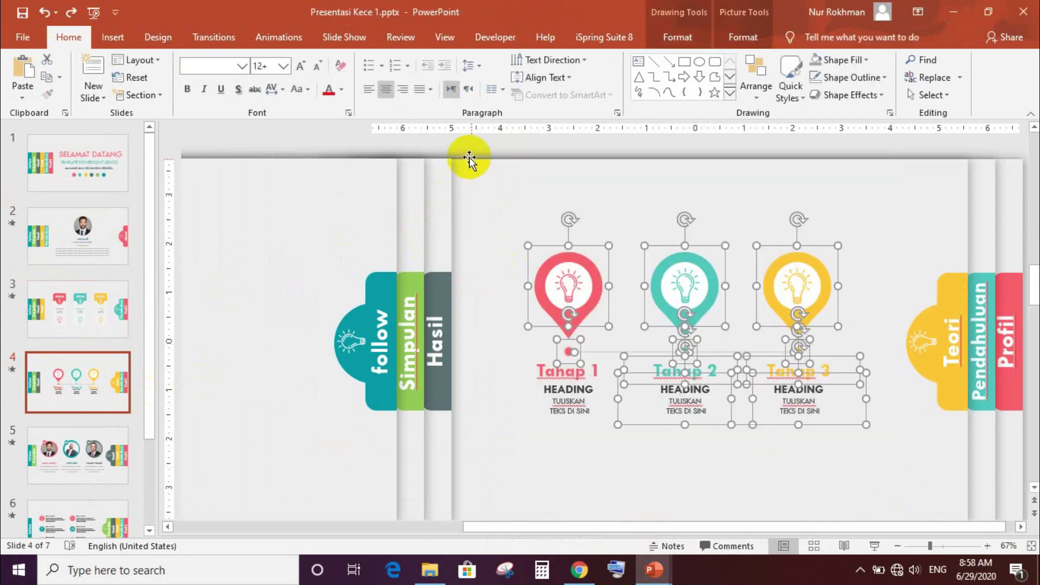
left_click_drag(462, 144, 890, 482)
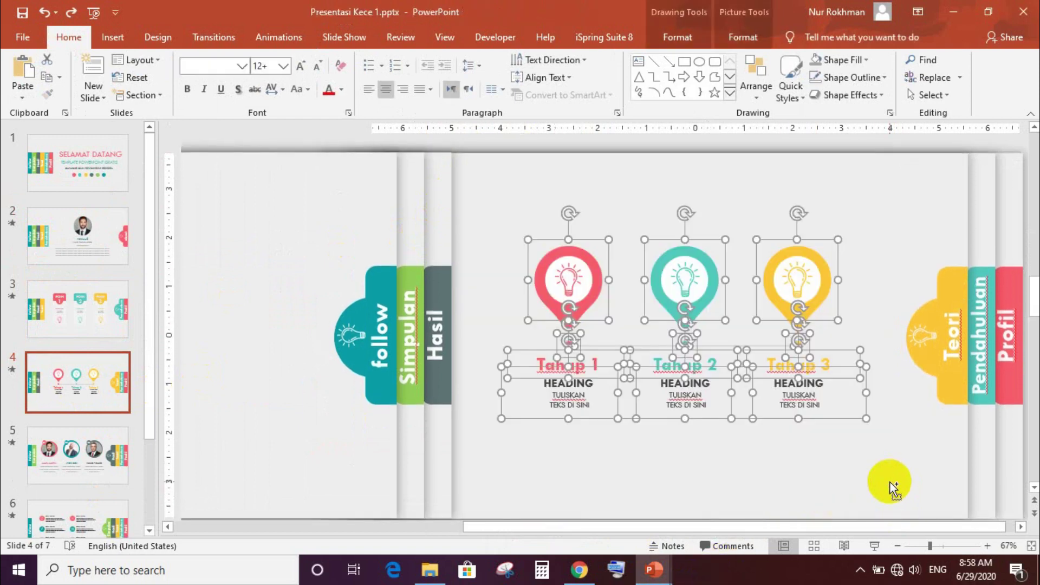
mouse_move(653, 569)
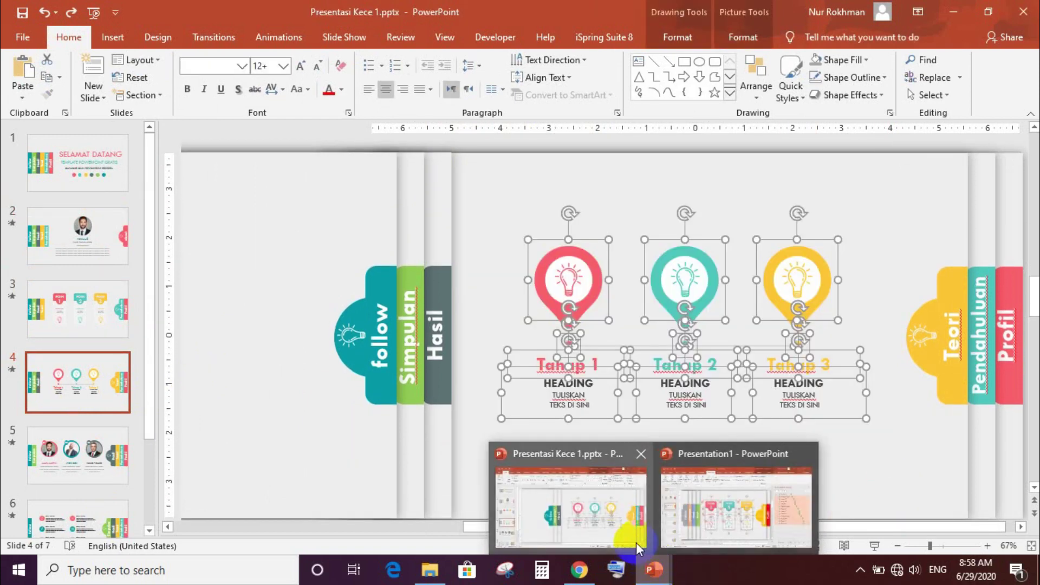
left_click(606, 526)
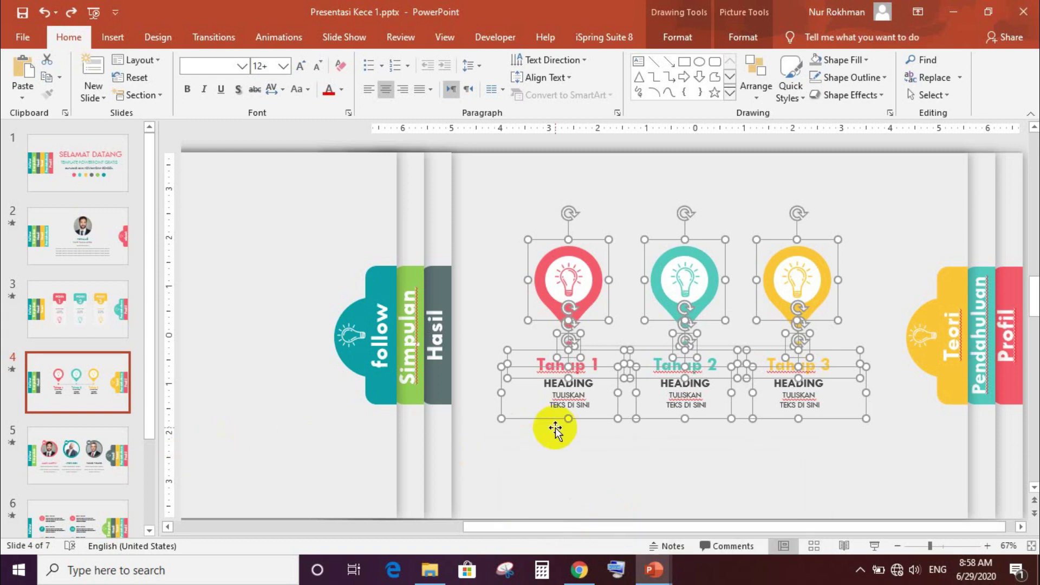
mouse_move(653, 570)
left_click(720, 521)
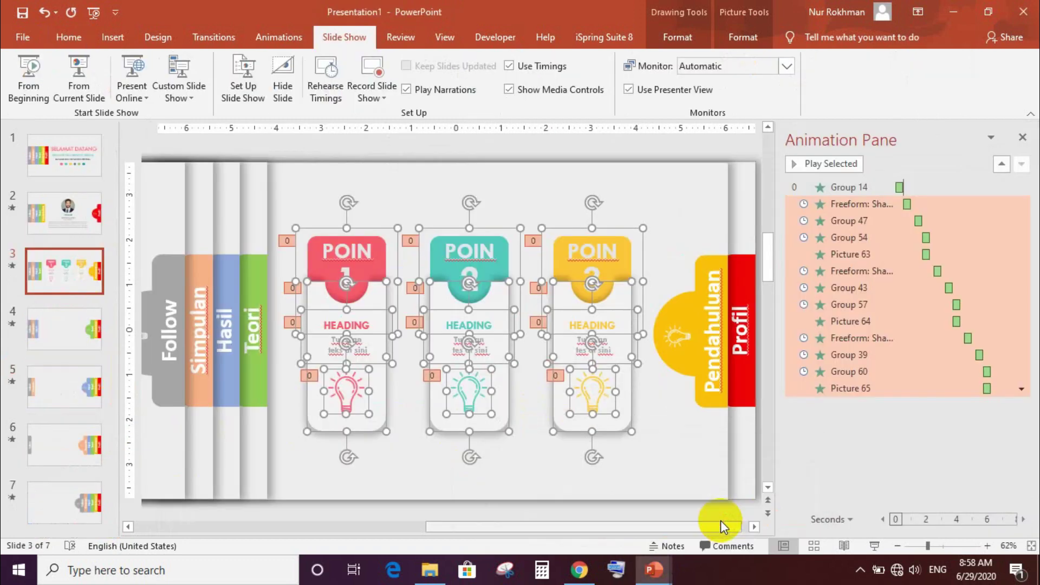
left_click(66, 337)
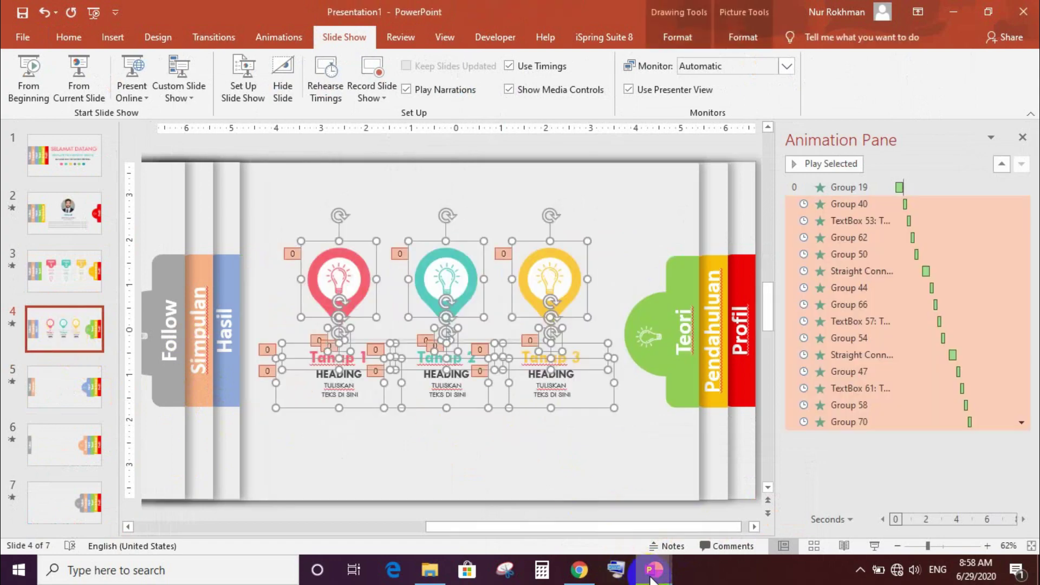
mouse_move(652, 570)
left_click(604, 536)
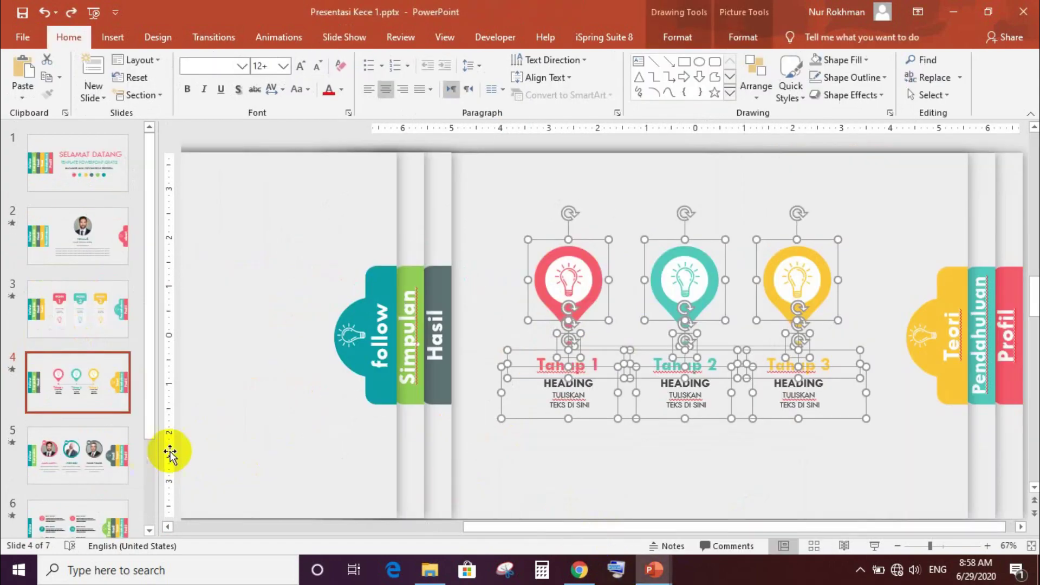
Step: Select the three profile photos and their name captions on the template's slide 5
left_click(115, 454)
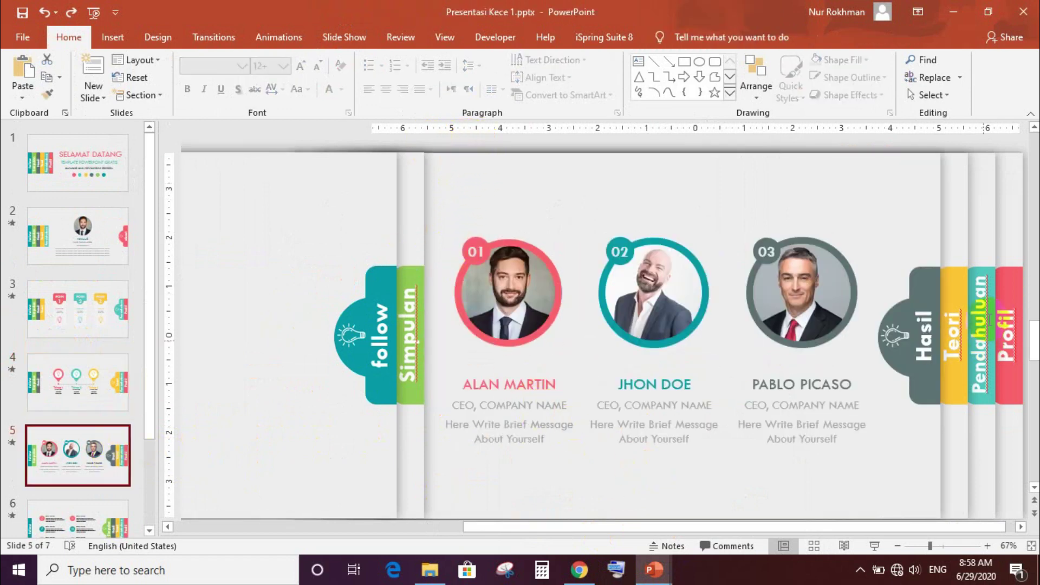
left_click(1034, 127)
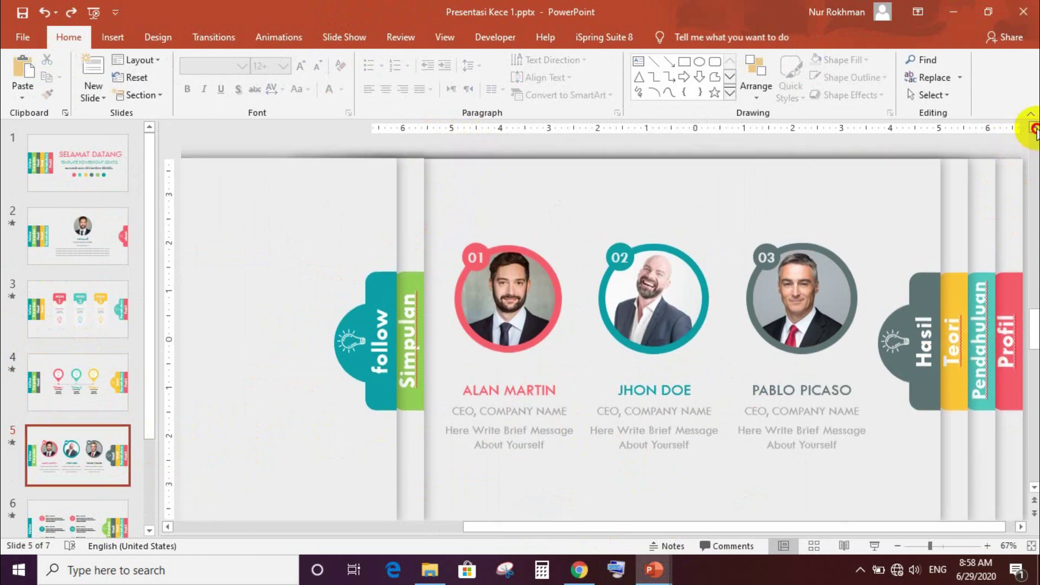
left_click(77, 455)
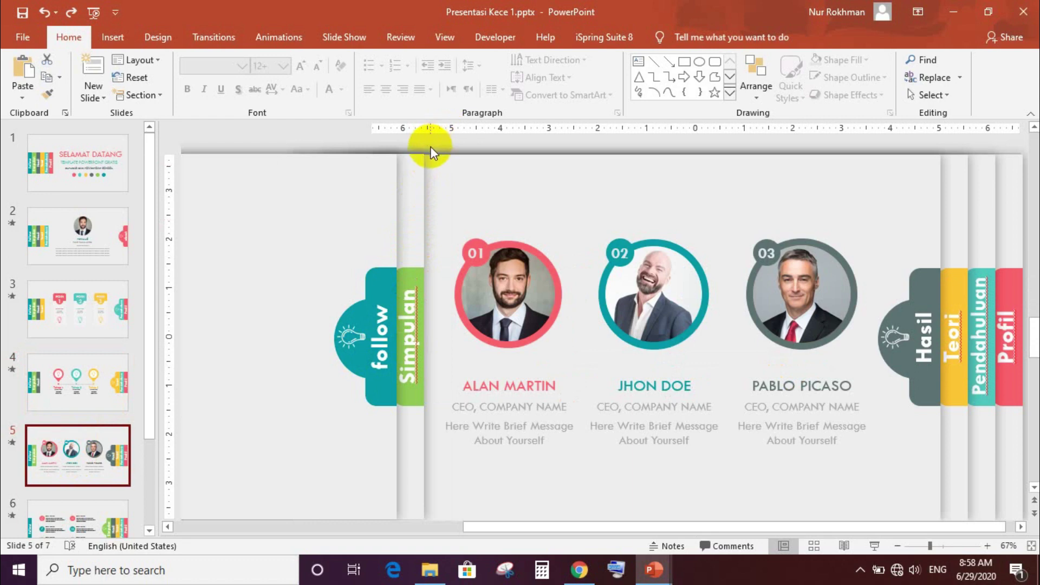
mouse_move(438, 143)
left_mouse_down()
mouse_move(640, 498)
mouse_move(881, 501)
left_mouse_up()
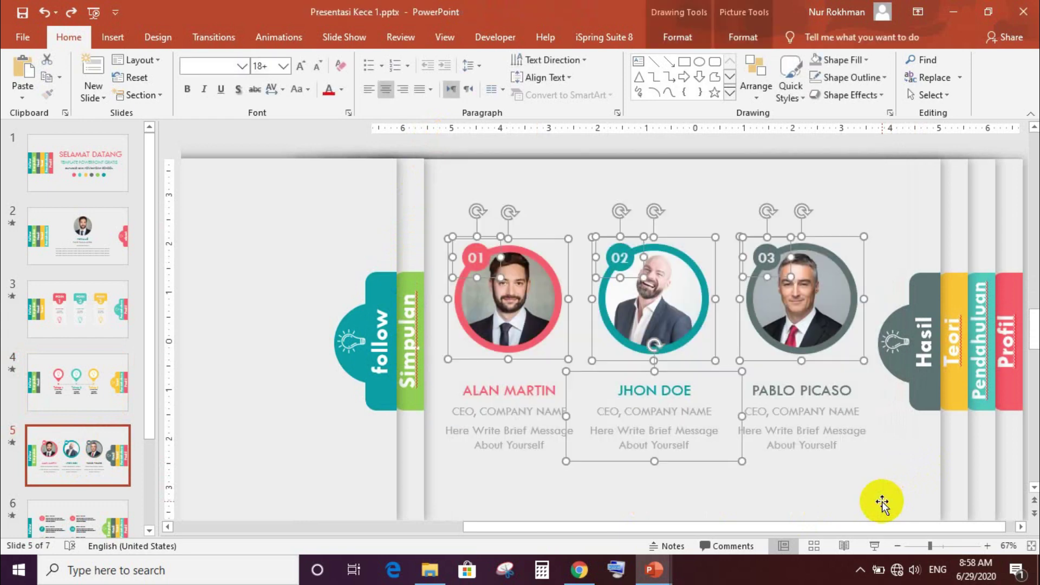
left_click(532, 408, "shift")
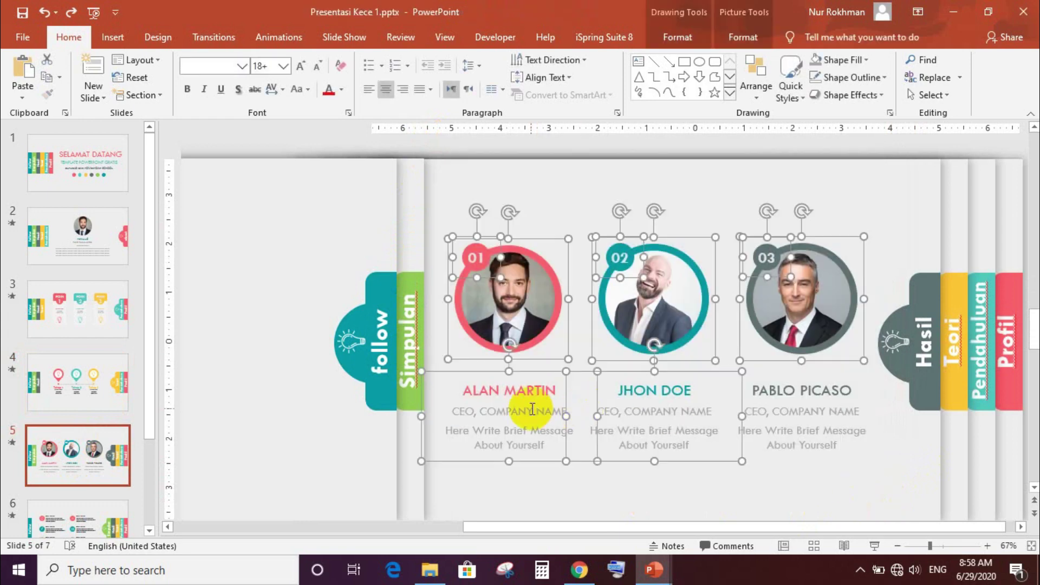
left_click(856, 414, "shift")
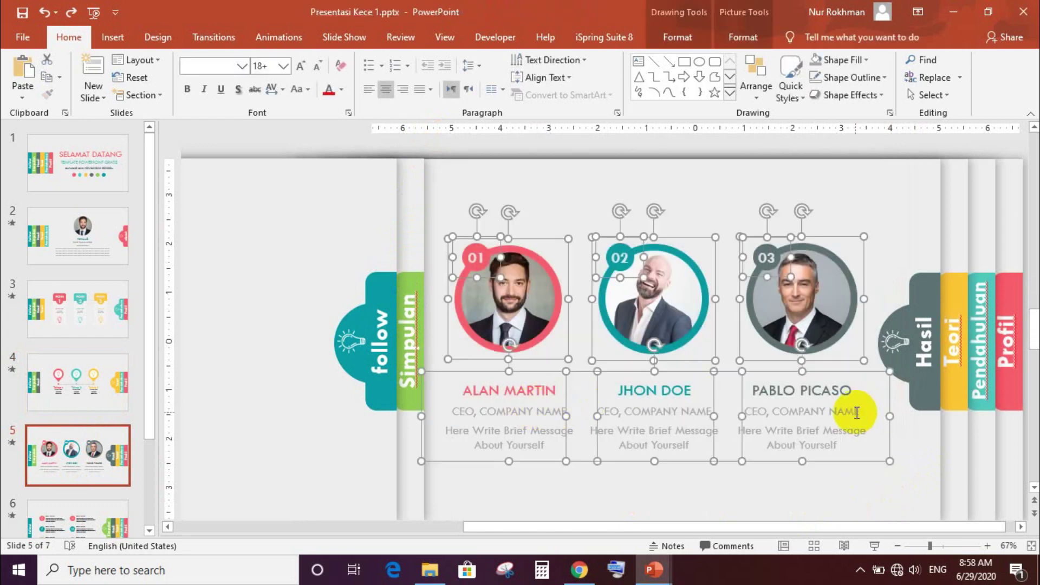
mouse_move(653, 570)
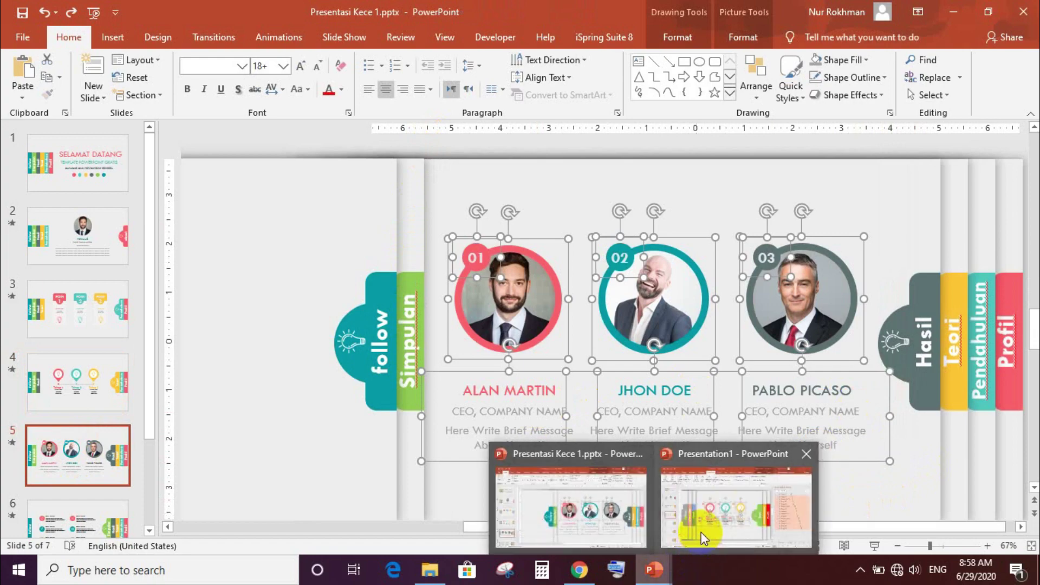
Step: Place the three profile cards on Presentation1's slide 5 and check them against slide 6
left_click(701, 532)
left_click(59, 393)
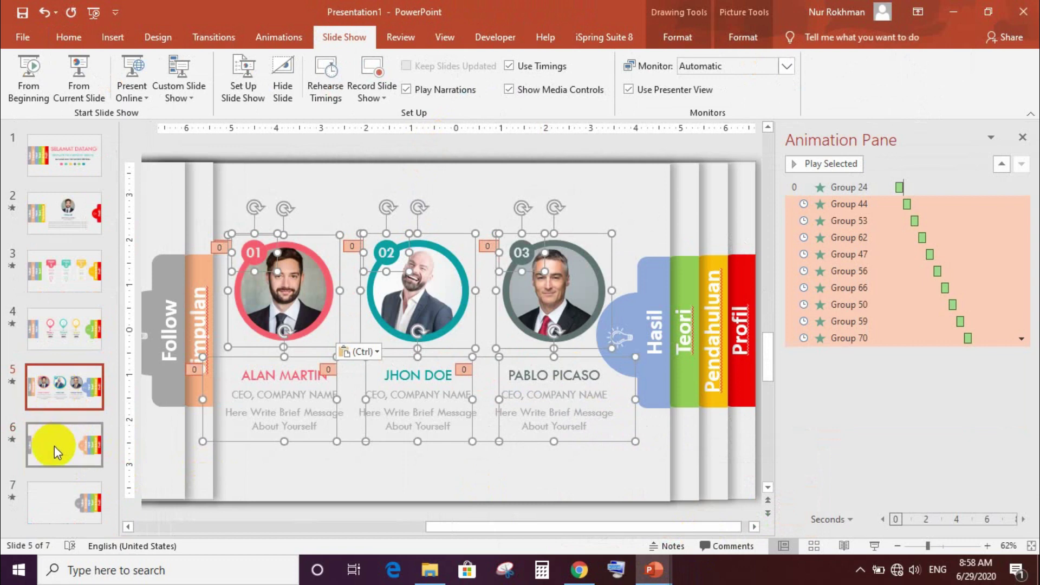
left_click(55, 446)
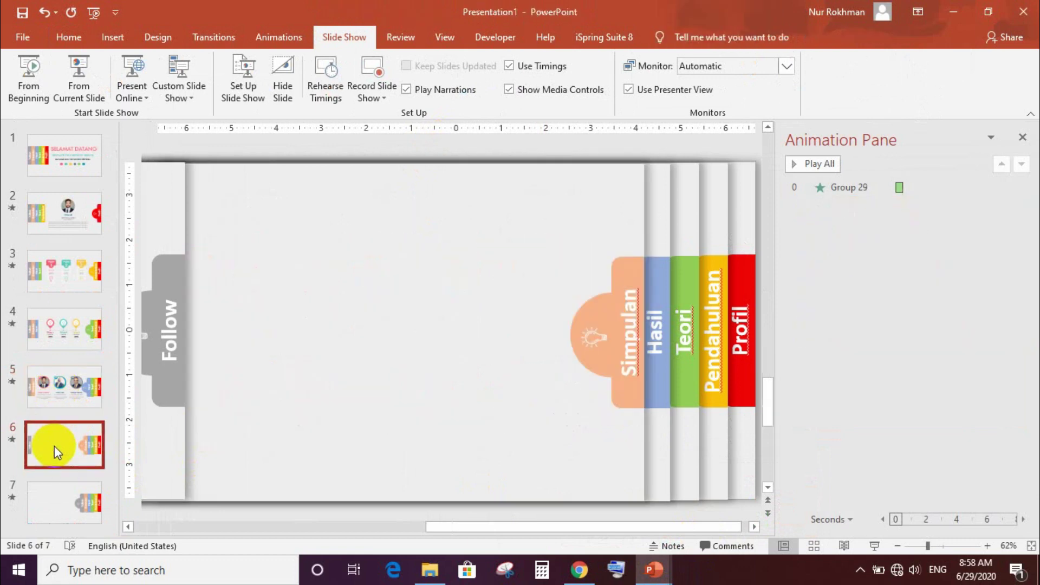
left_click(54, 386)
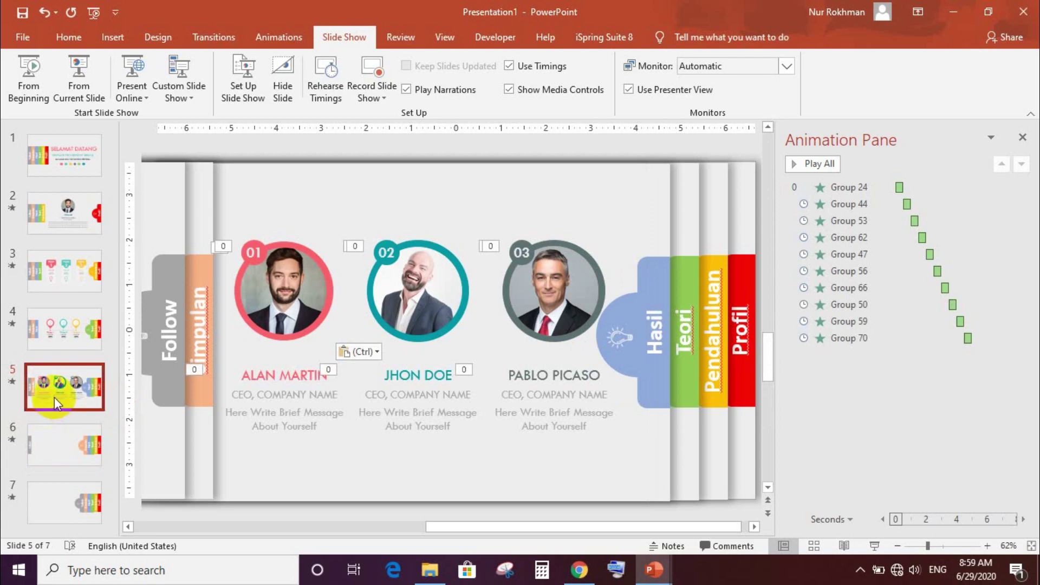
left_click(60, 447)
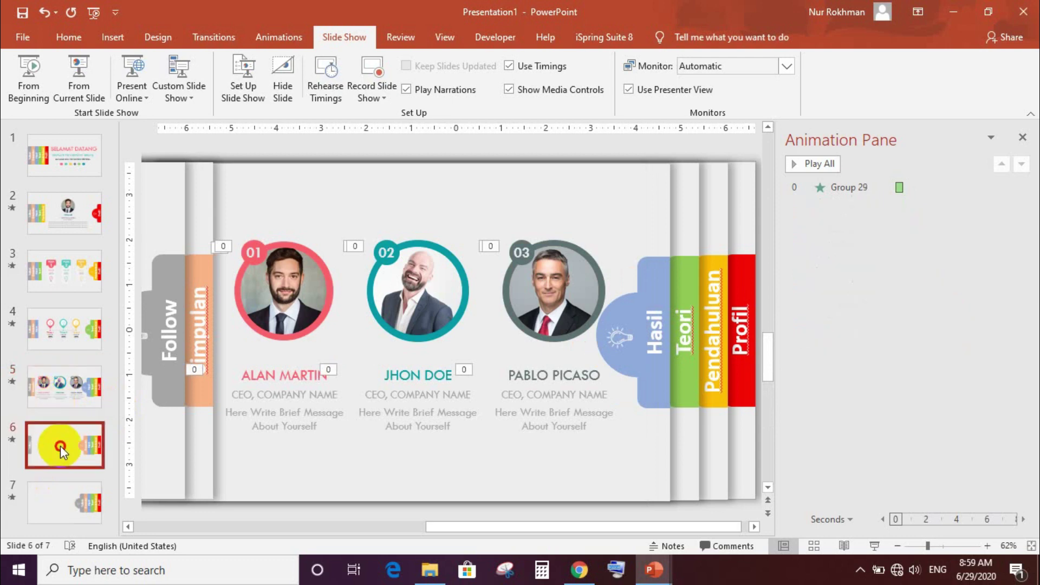
mouse_move(654, 569)
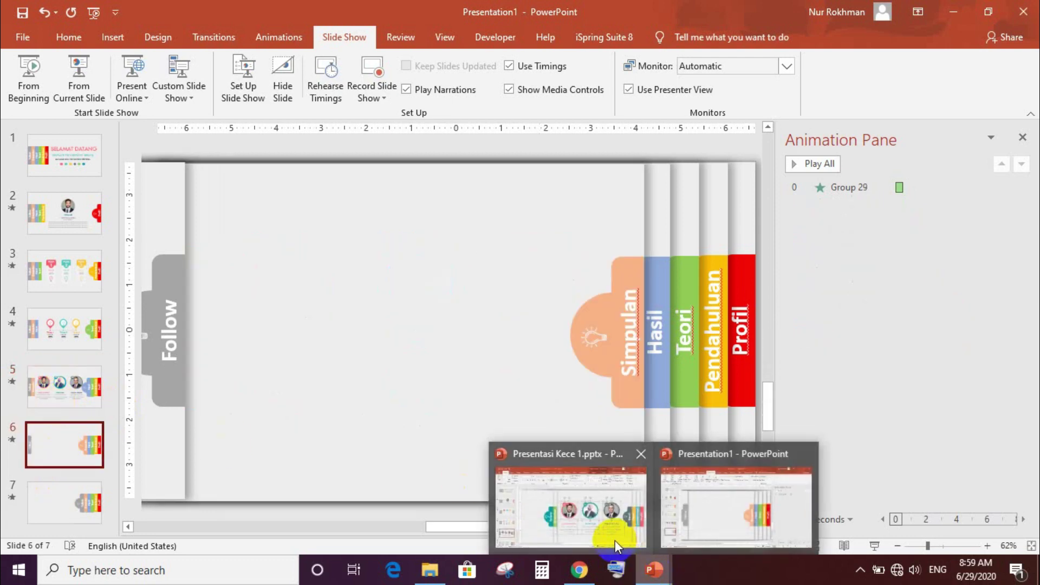
Step: Copy the six Web Design icon items from template slide 6 onto Presentation1's slide 6
left_click(615, 540)
left_click(85, 521)
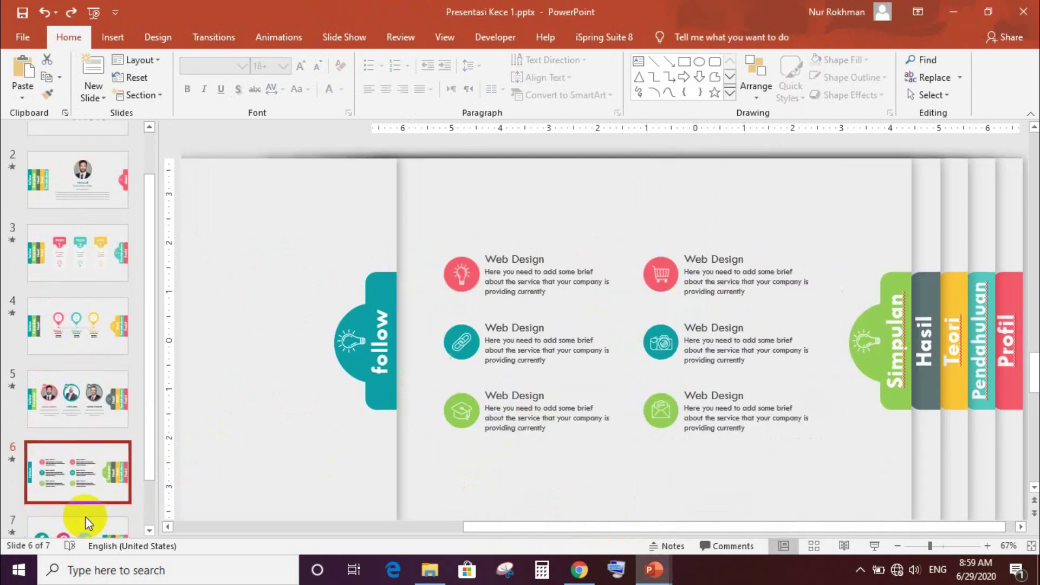
left_click_drag(419, 146, 855, 522)
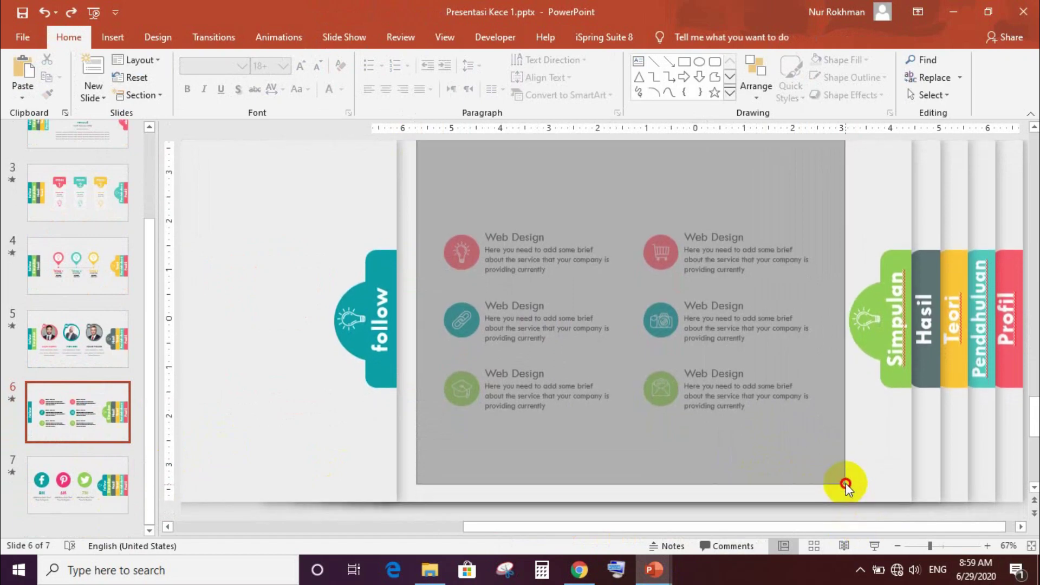
left_click_drag(855, 523, 841, 479)
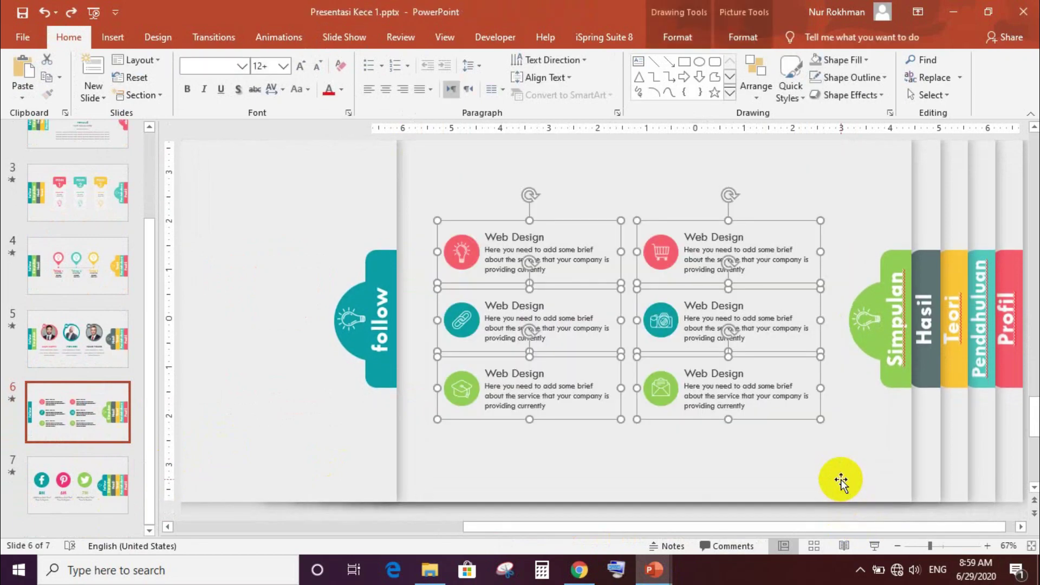
mouse_move(654, 570)
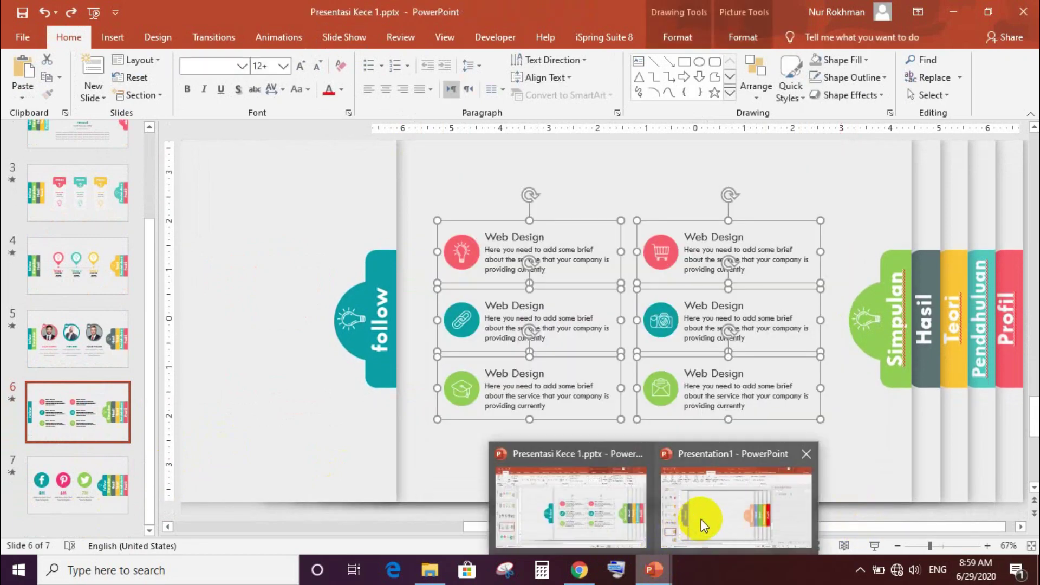
left_click(702, 520)
key("ctrl+v")
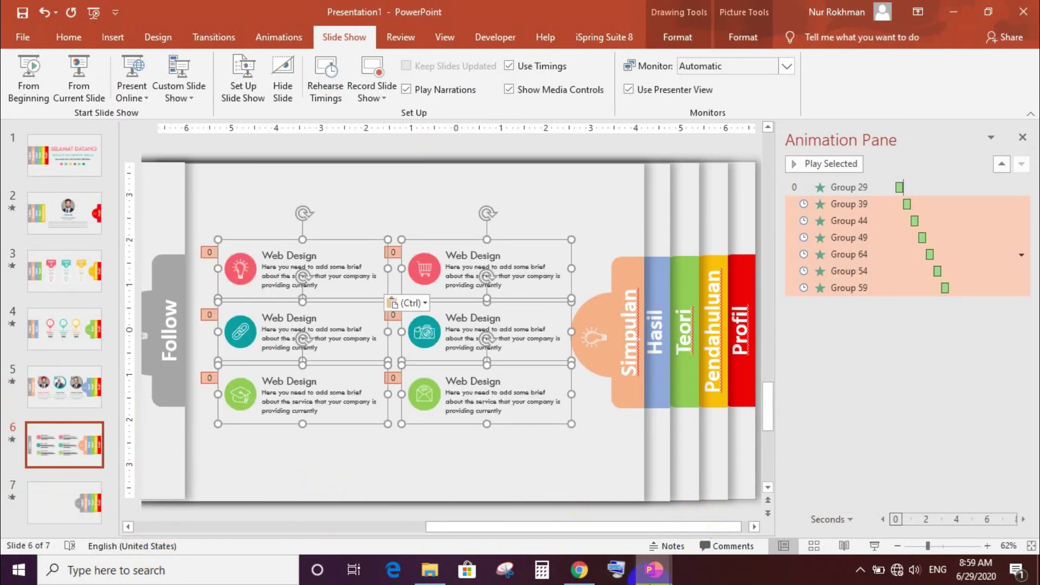
left_click(563, 506)
left_click(87, 480)
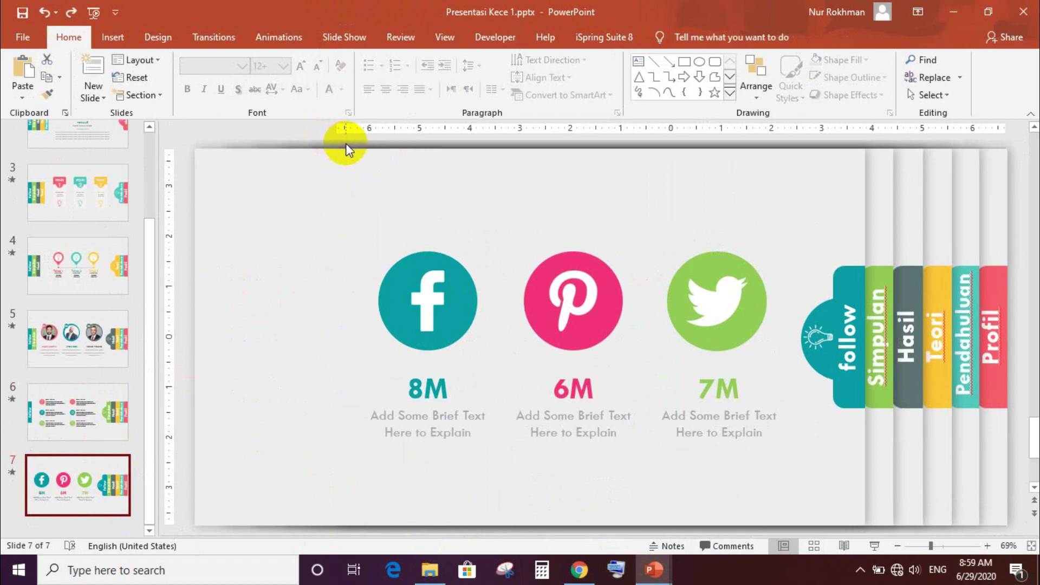
Step: Paste the Facebook 8M, Pinterest 6M and Twitter 7M icon groups onto Presentation1's slide 7
mouse_move(345, 143)
left_mouse_down()
mouse_move(798, 475)
mouse_move(792, 483)
left_mouse_up()
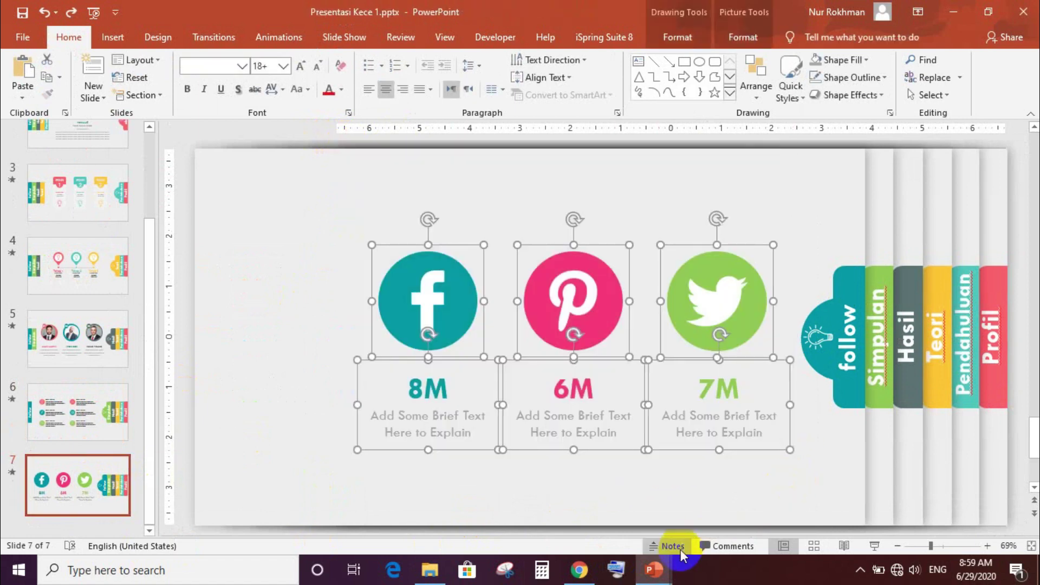
mouse_move(652, 569)
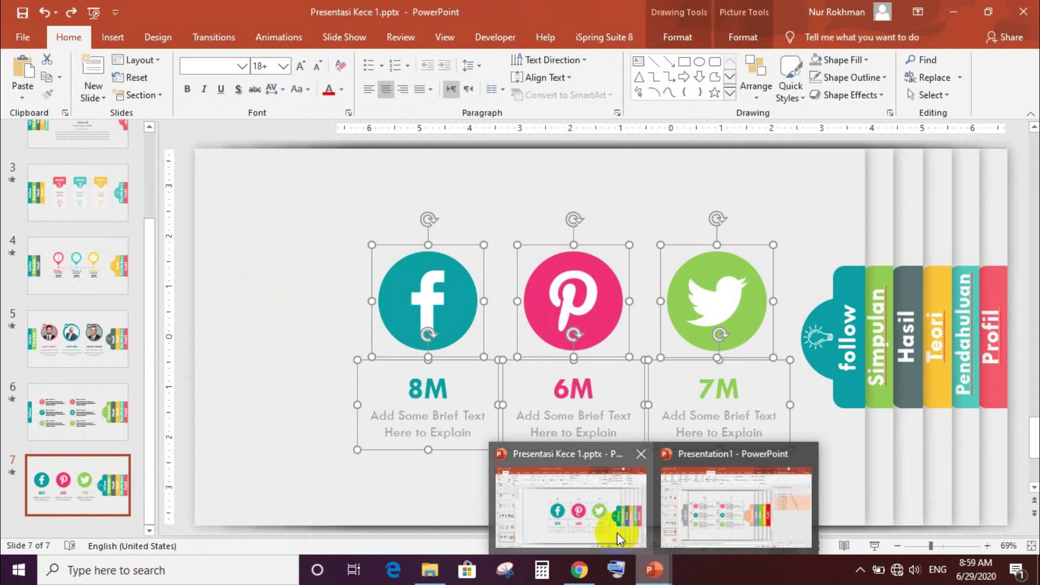
left_click(732, 520)
left_click(51, 497)
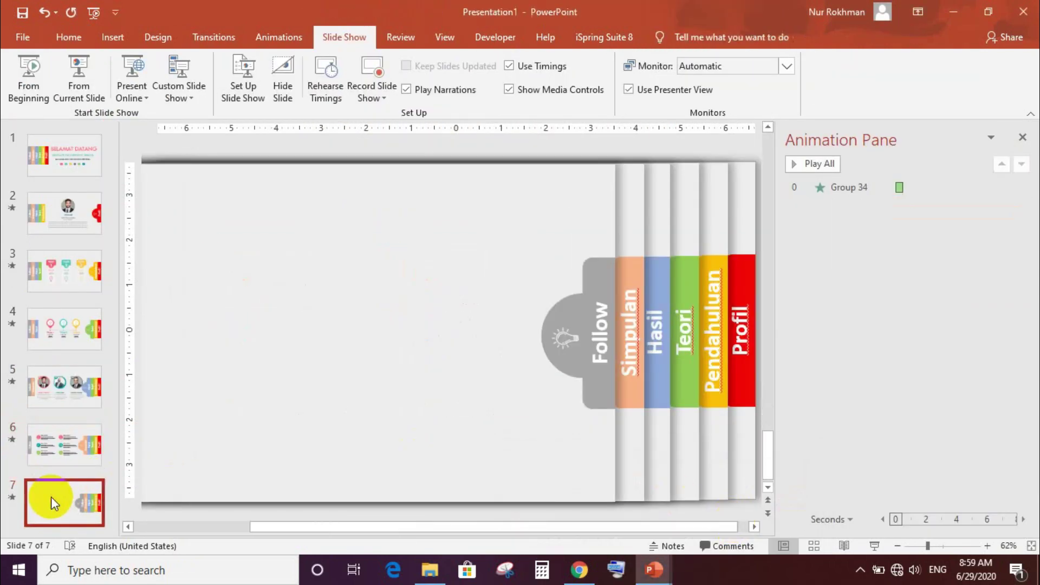
key("ctrl+v")
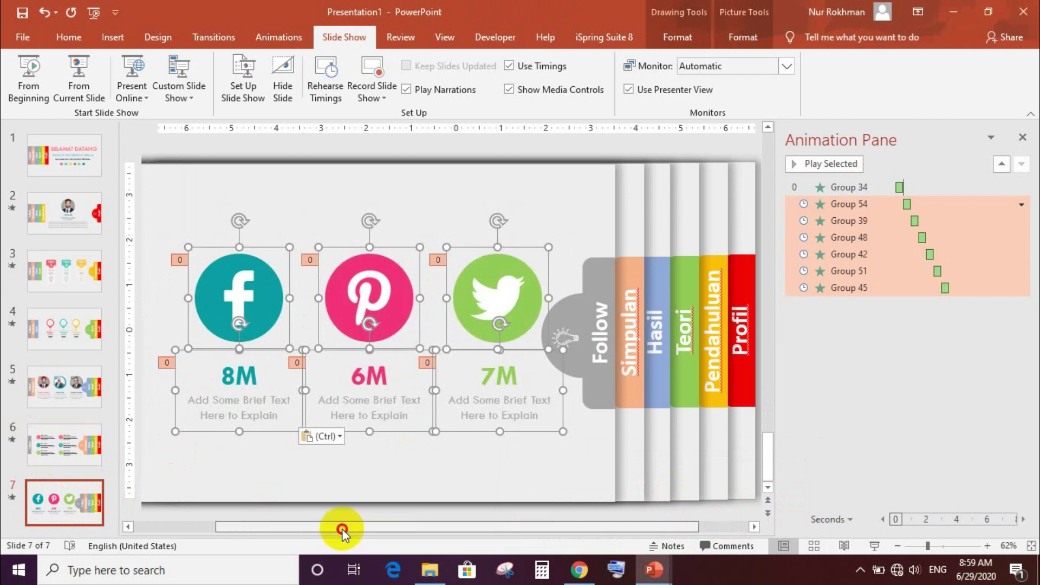
left_click_drag(379, 528, 342, 529)
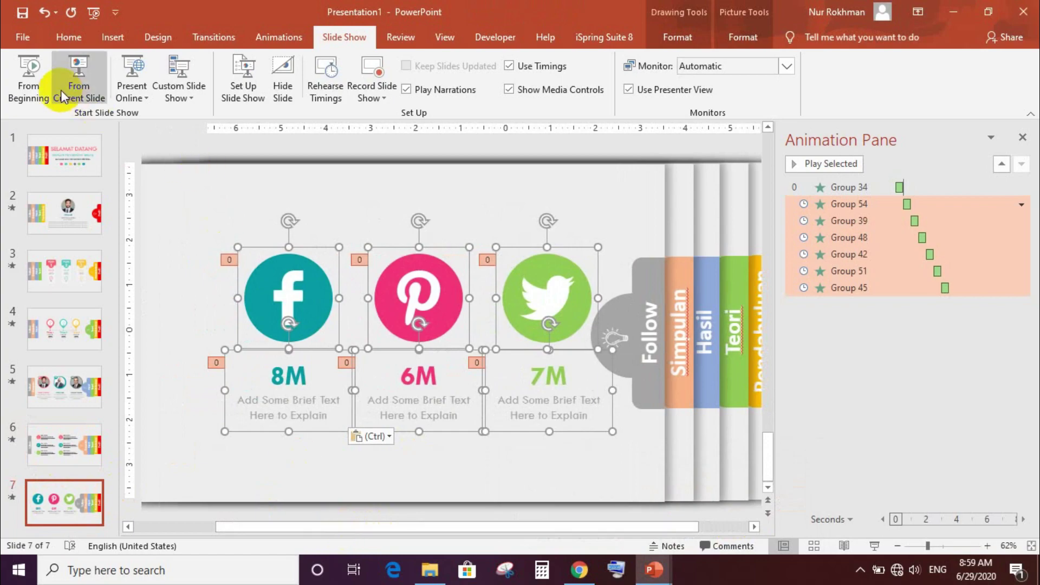
left_click(27, 66)
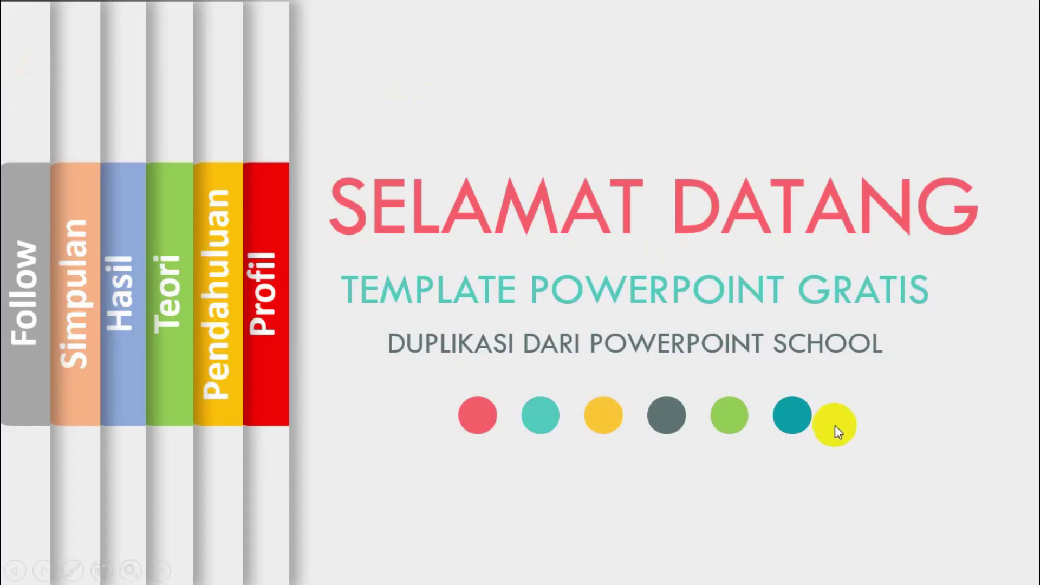
left_click(997, 545)
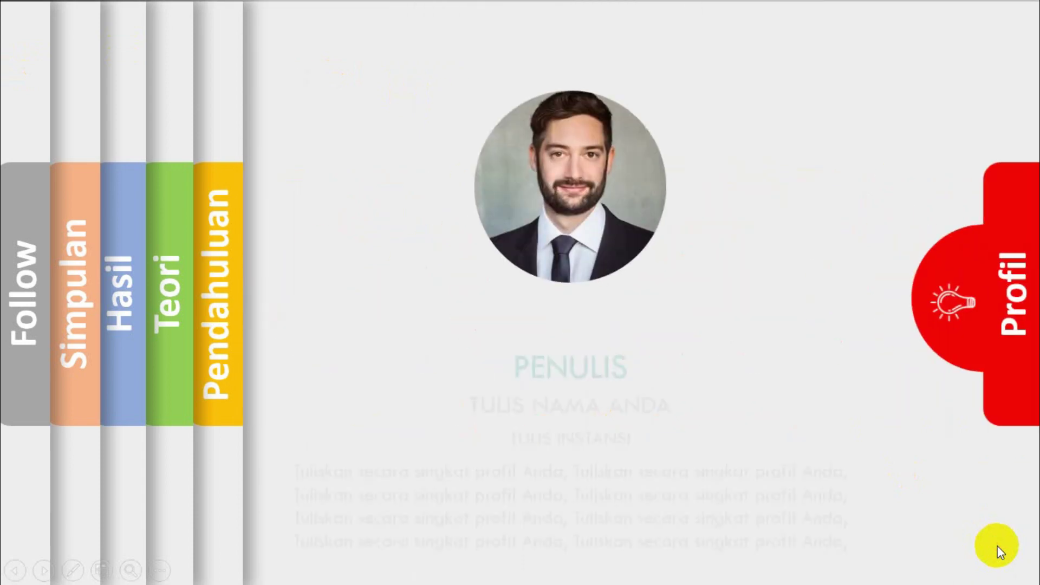
left_click(997, 546)
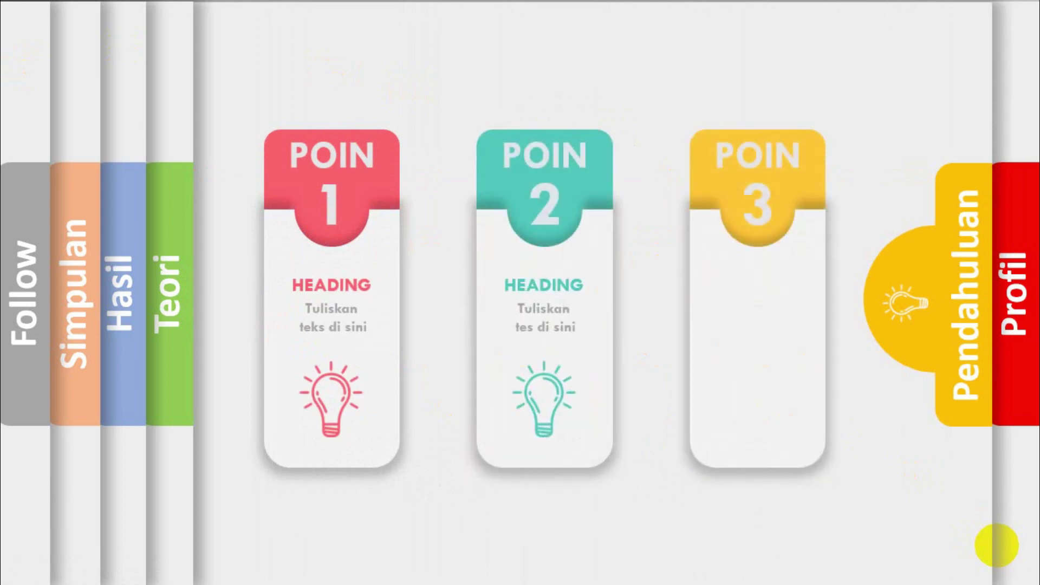
left_click(996, 545)
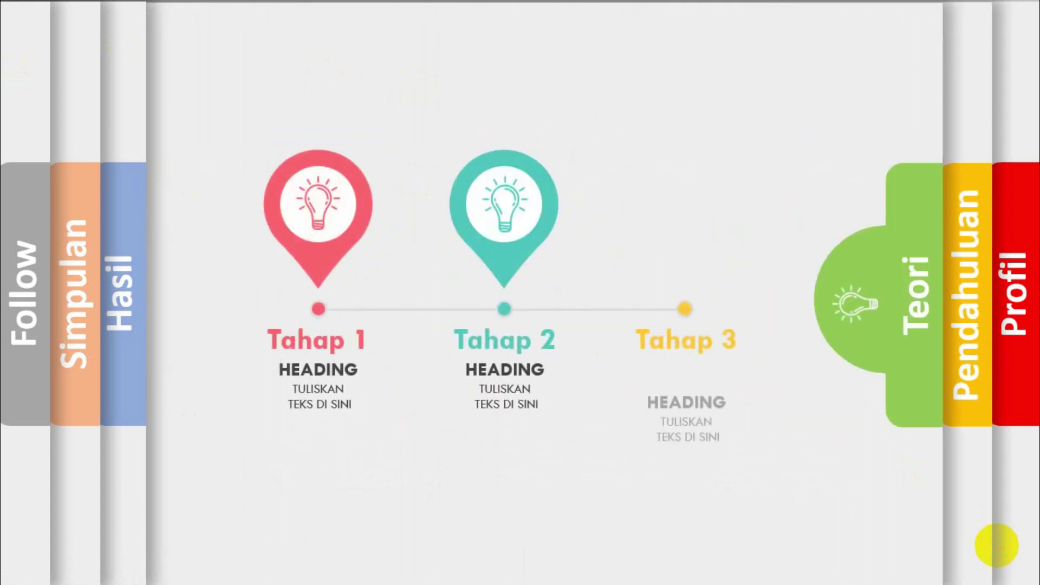
left_click(996, 545)
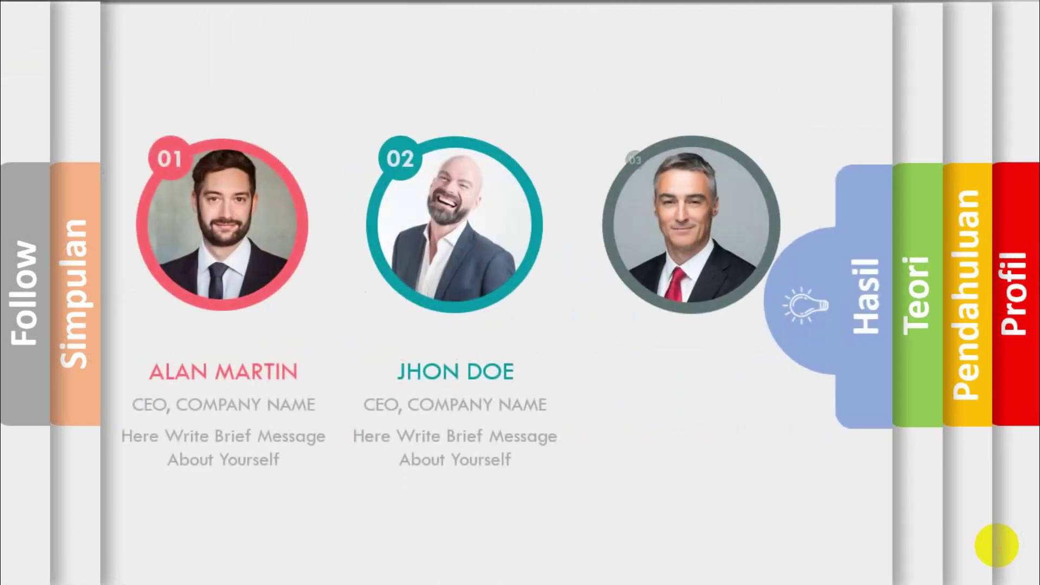
left_click(996, 545)
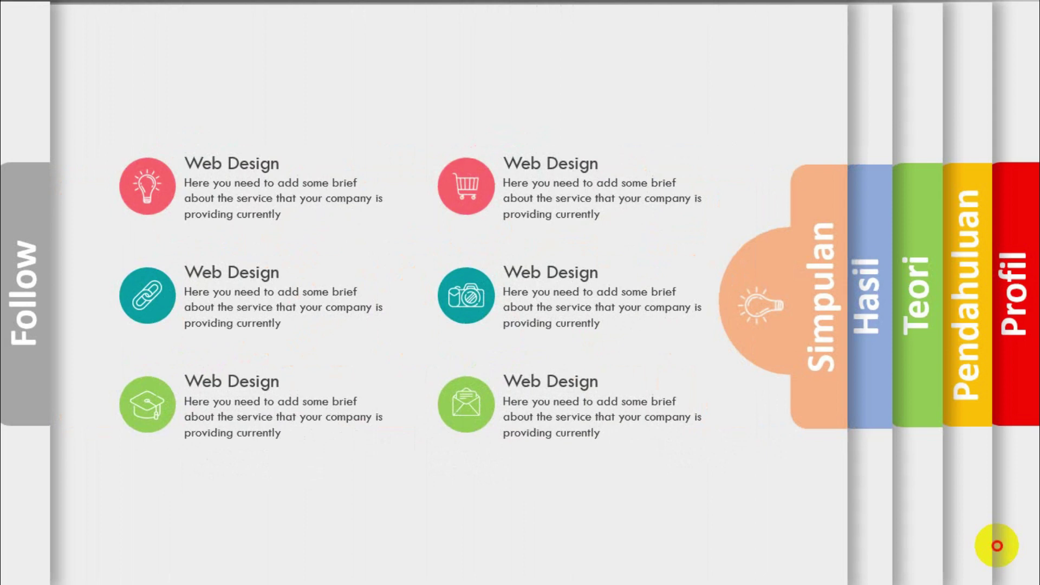
left_click(997, 545)
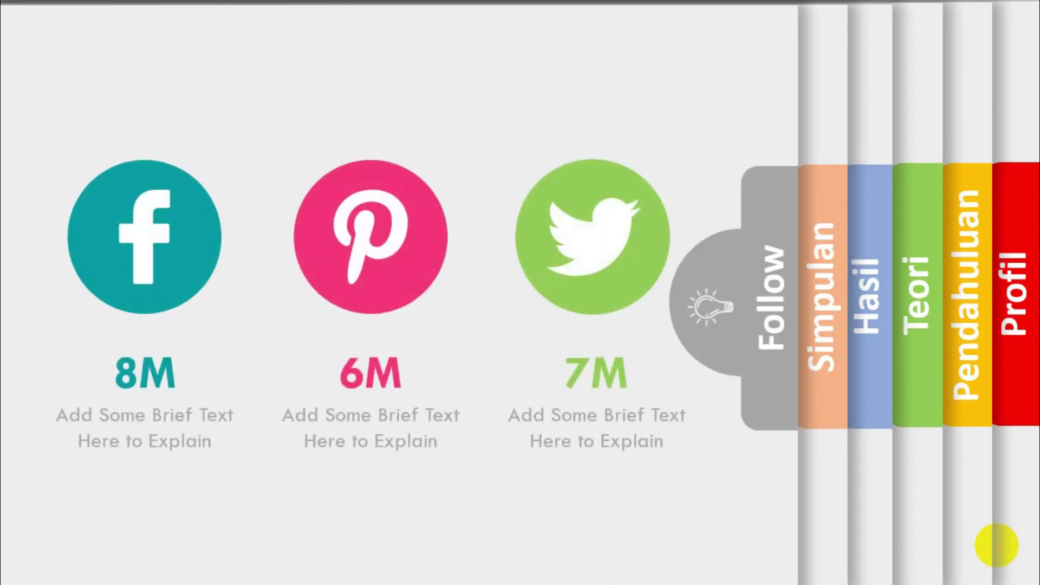
left_click(996, 545)
left_click(776, 389)
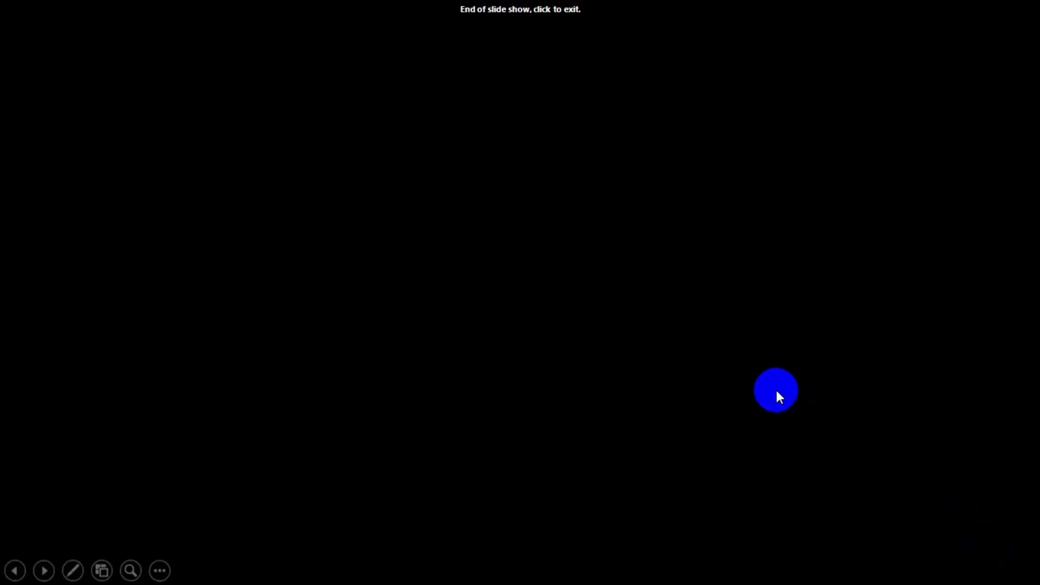